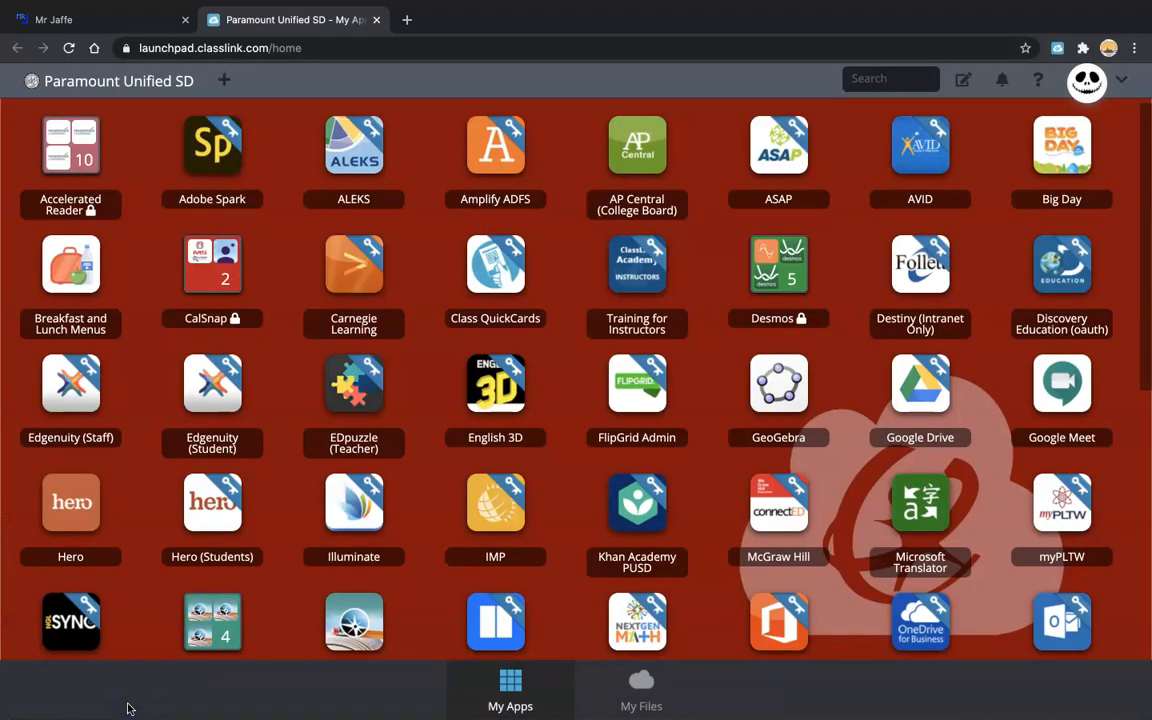
Open Google Drive from the school app launcher and create a new Photopea file from it.
click(927, 381)
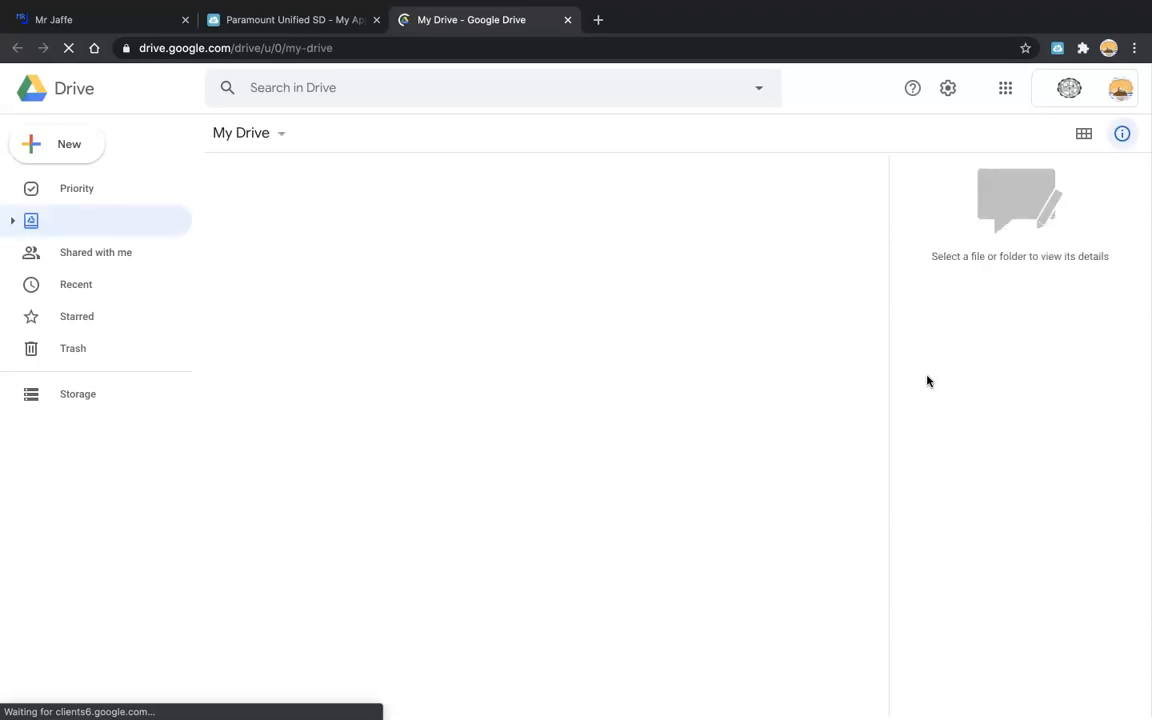
click(65, 148)
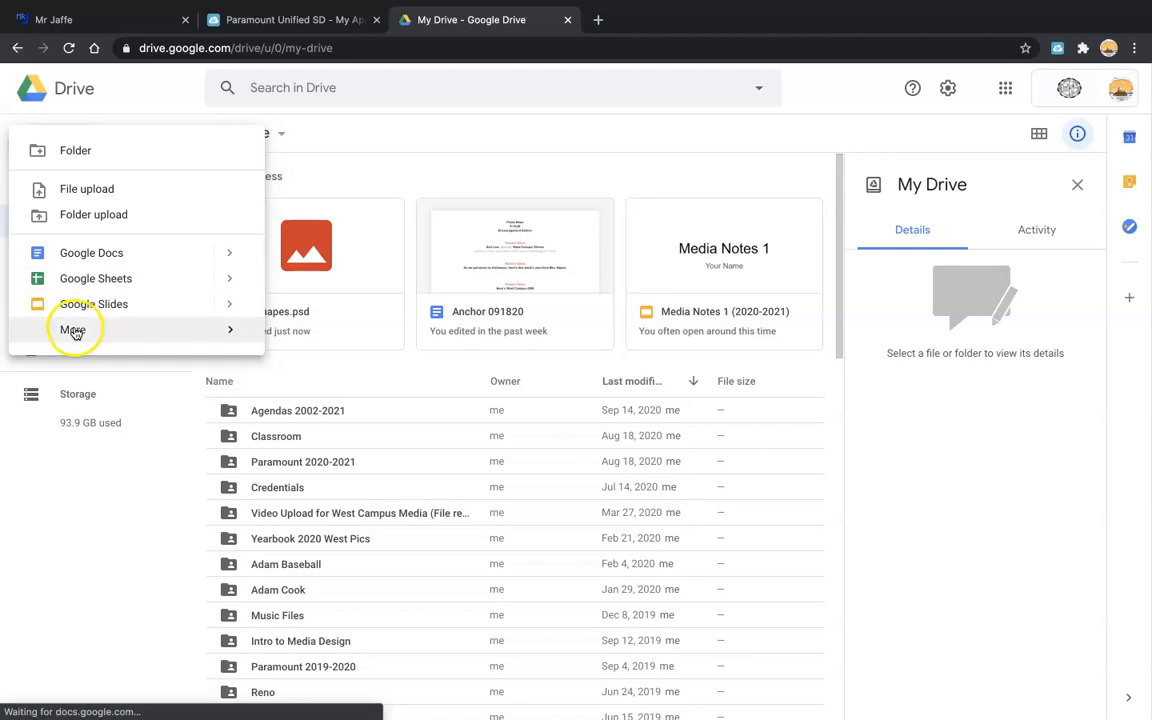
mouse_move(73, 333)
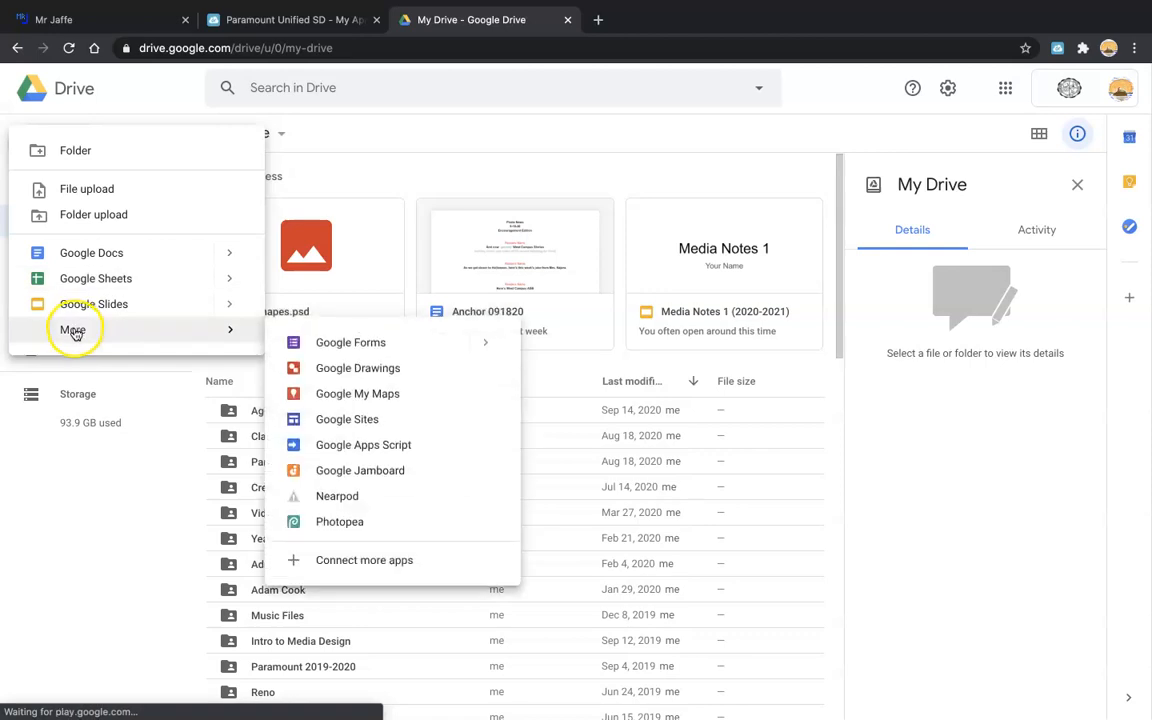
click(339, 522)
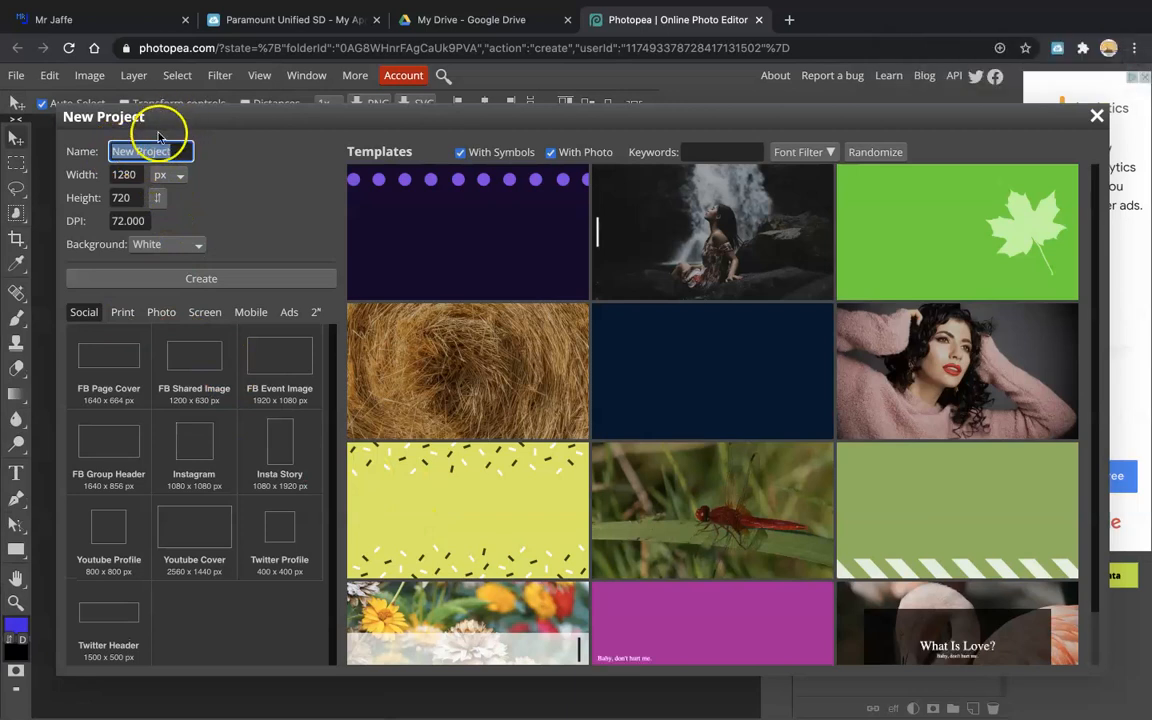
Create a new 1280 by 720 px project named 20Shapes with a white background.
text(20)
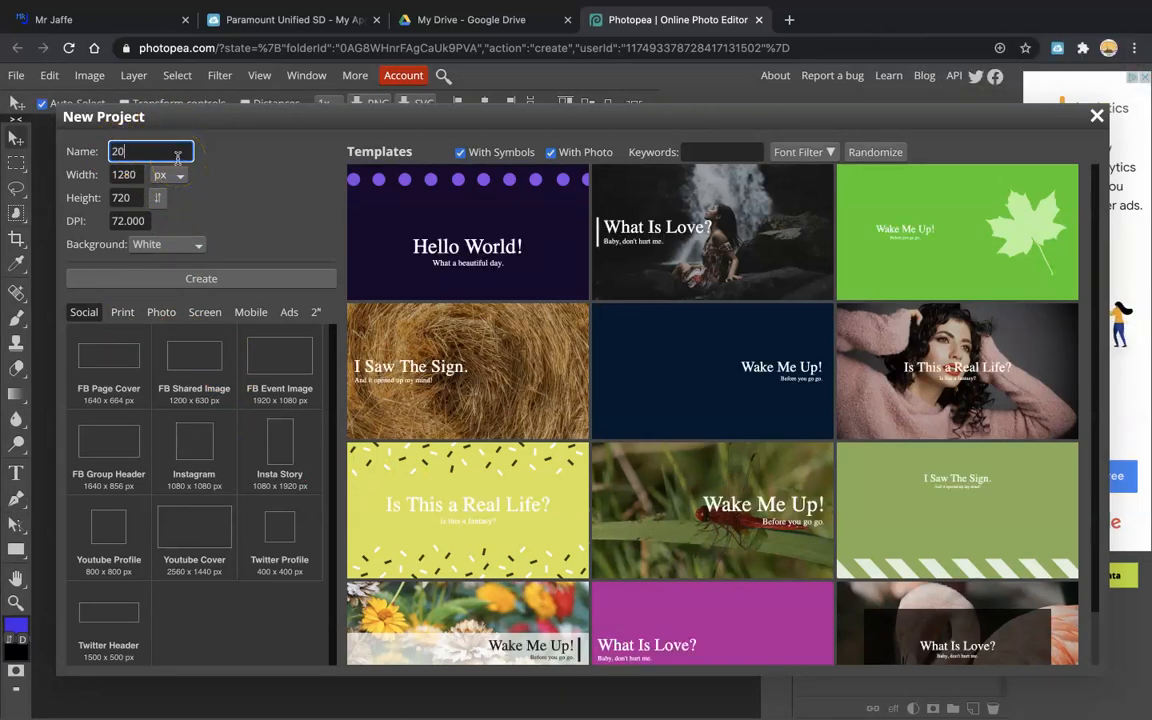
text(Shapes)
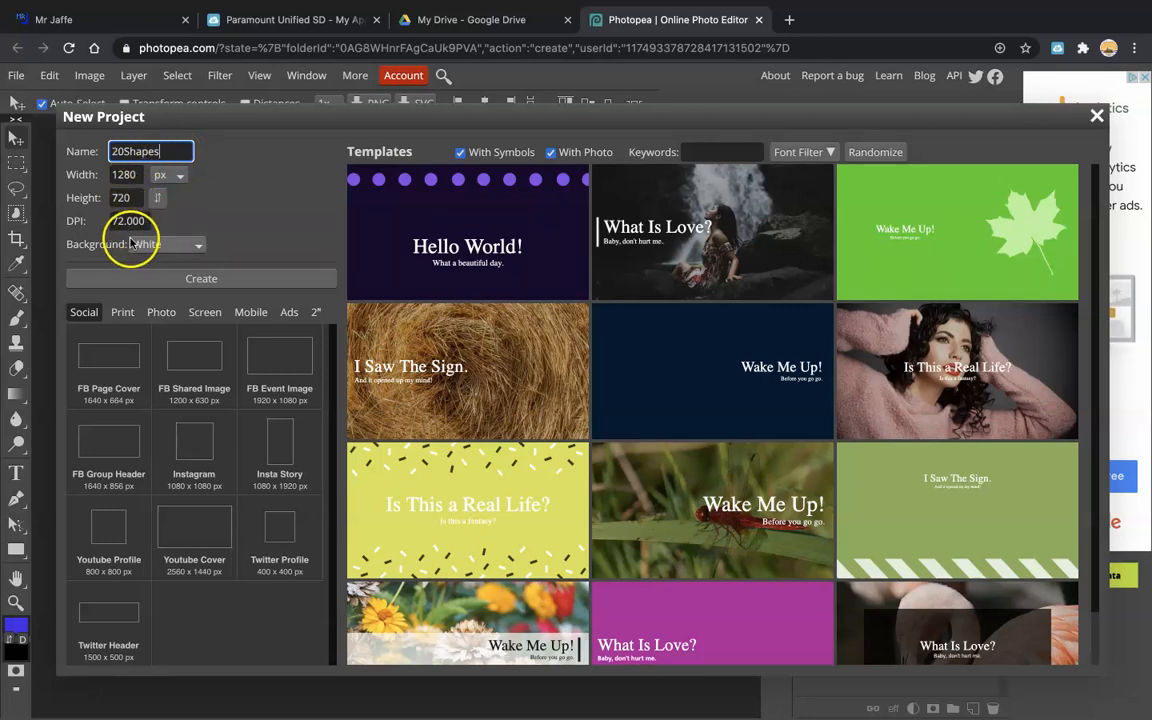
click(194, 283)
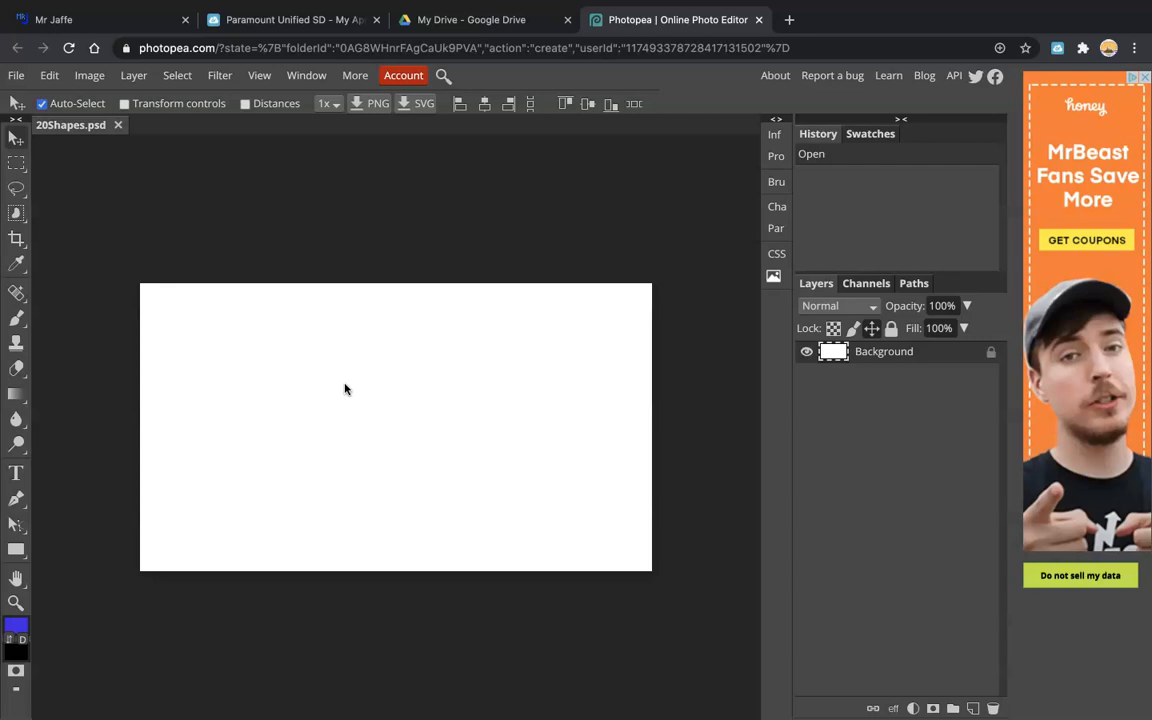
Choose the Rectangle shape tool and set its fill to a solid pink with hex c82e91.
right_click(15, 550)
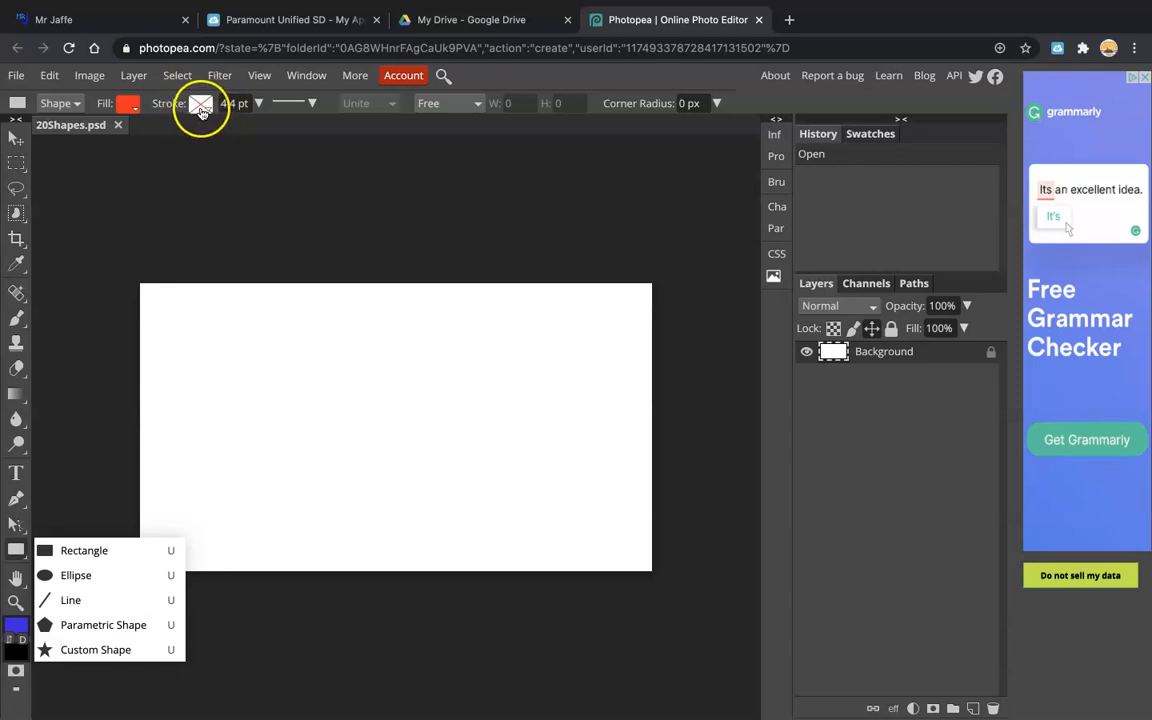
click(129, 106)
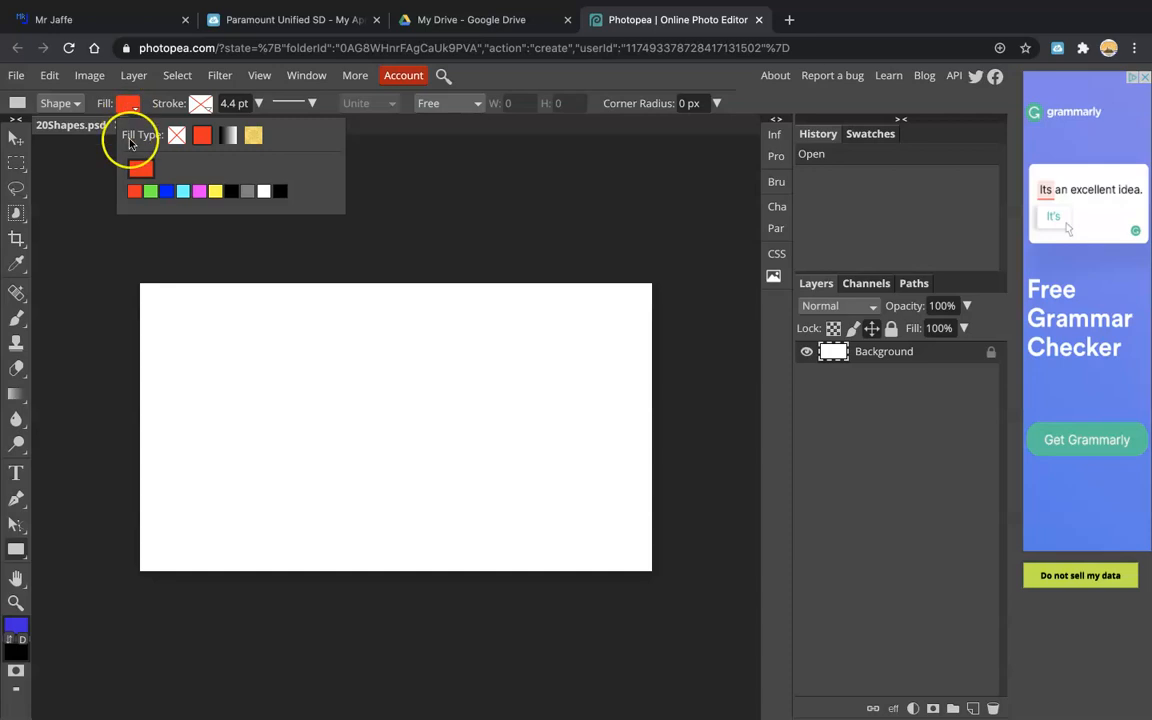
click(167, 192)
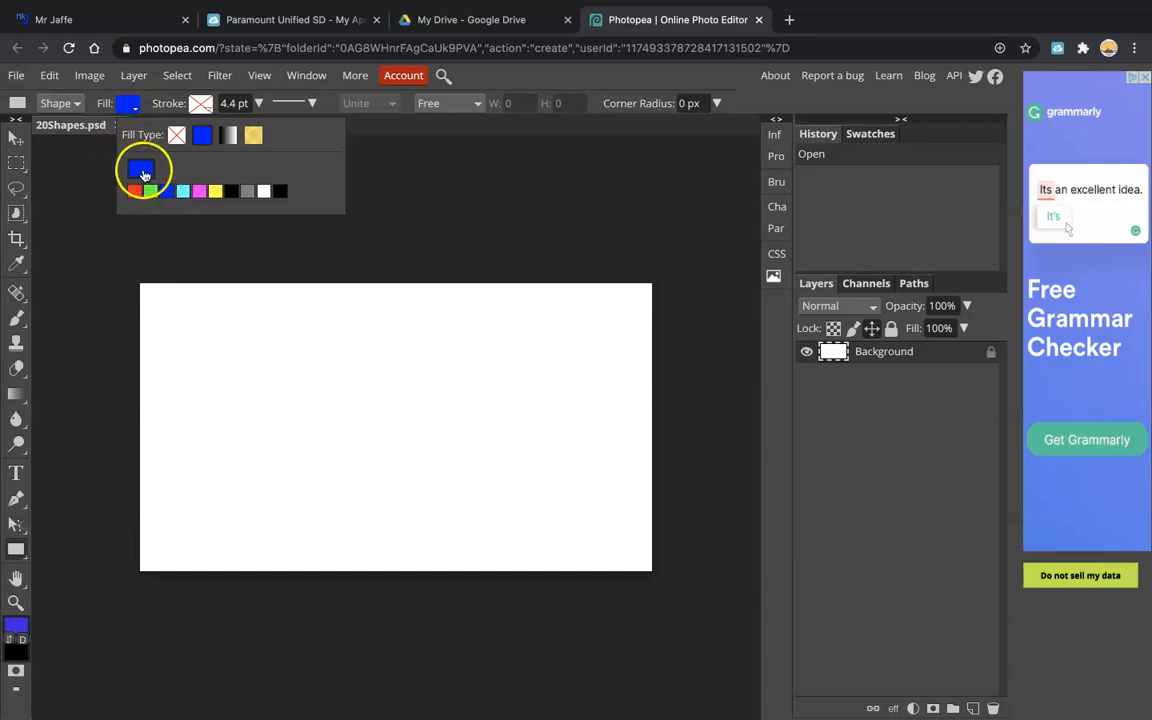
click(142, 173)
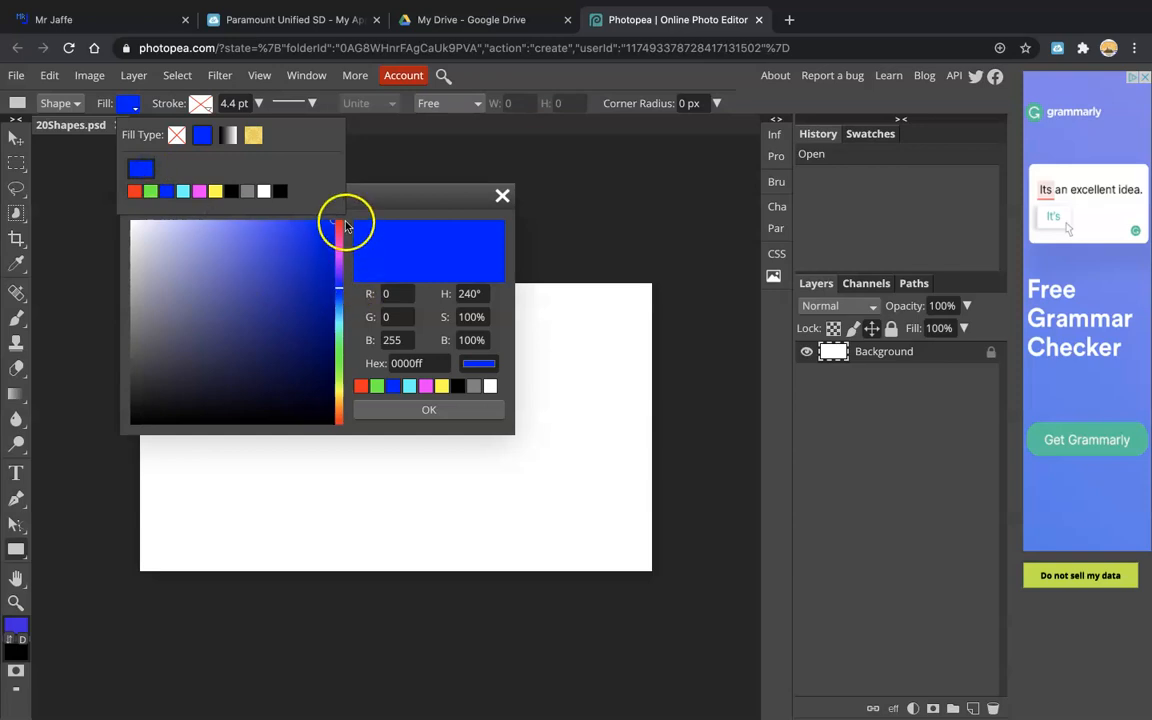
drag(338, 321, 338, 242)
click(248, 242)
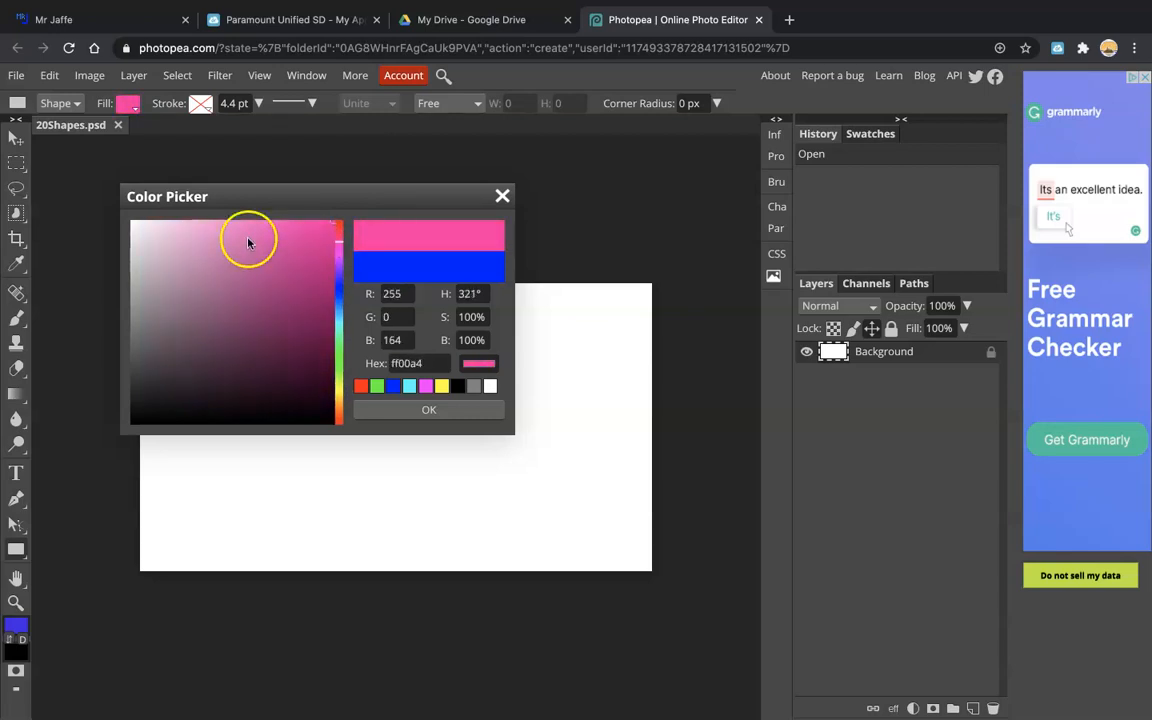
click(248, 236)
click(273, 233)
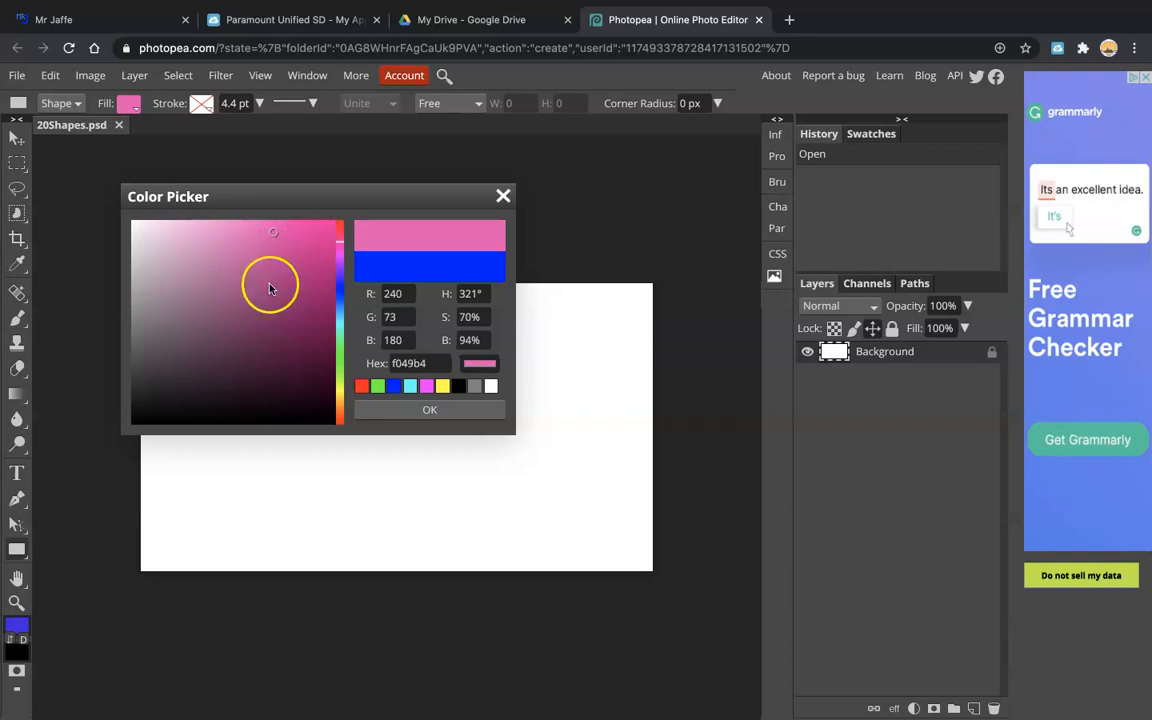
click(286, 264)
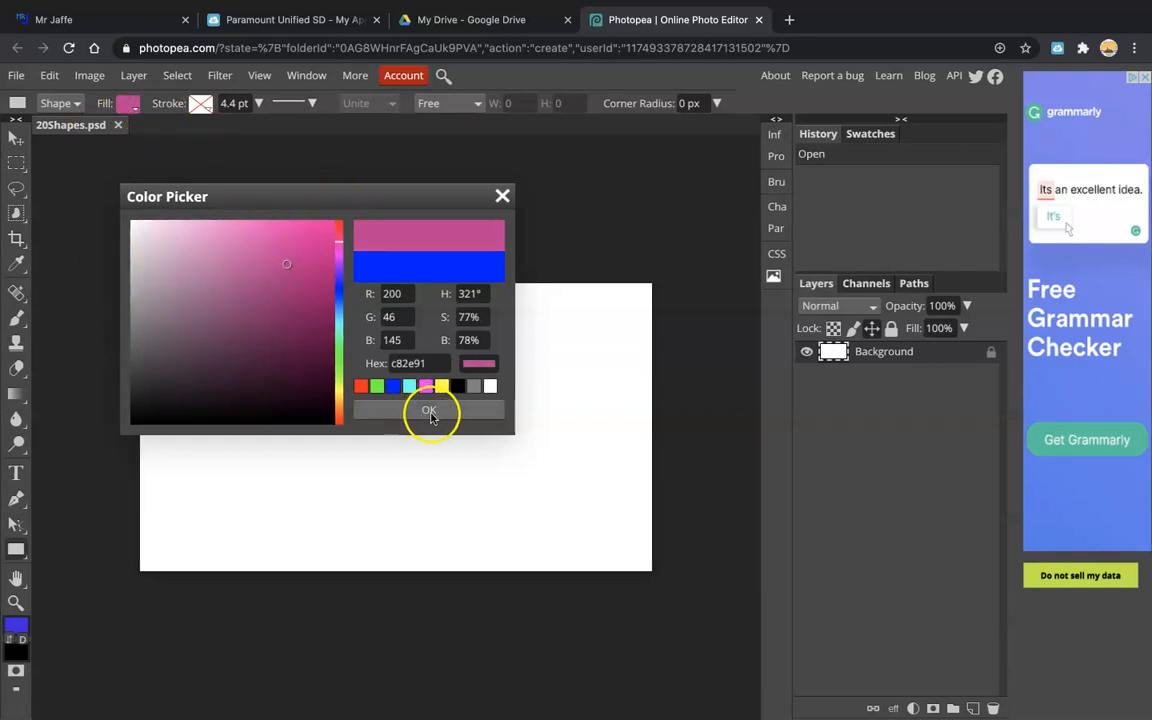
click(429, 413)
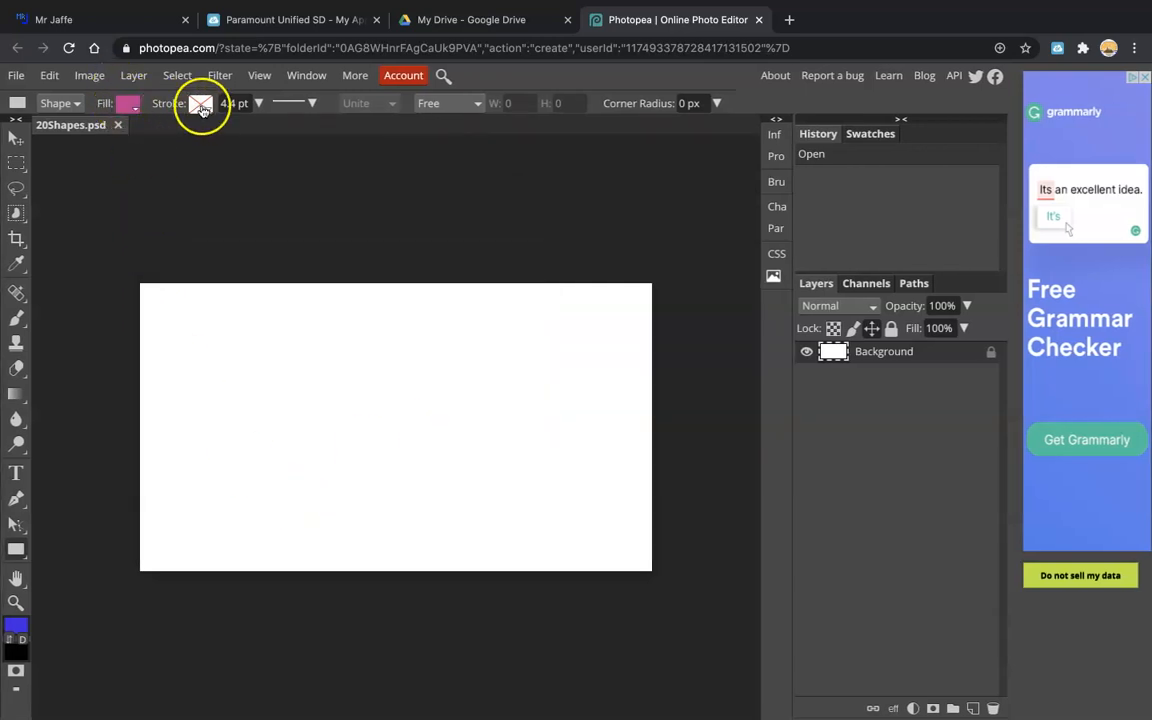
Set a solid blue 10 pt stroke and draw a small rectangle in the upper-left area of the canvas.
click(201, 105)
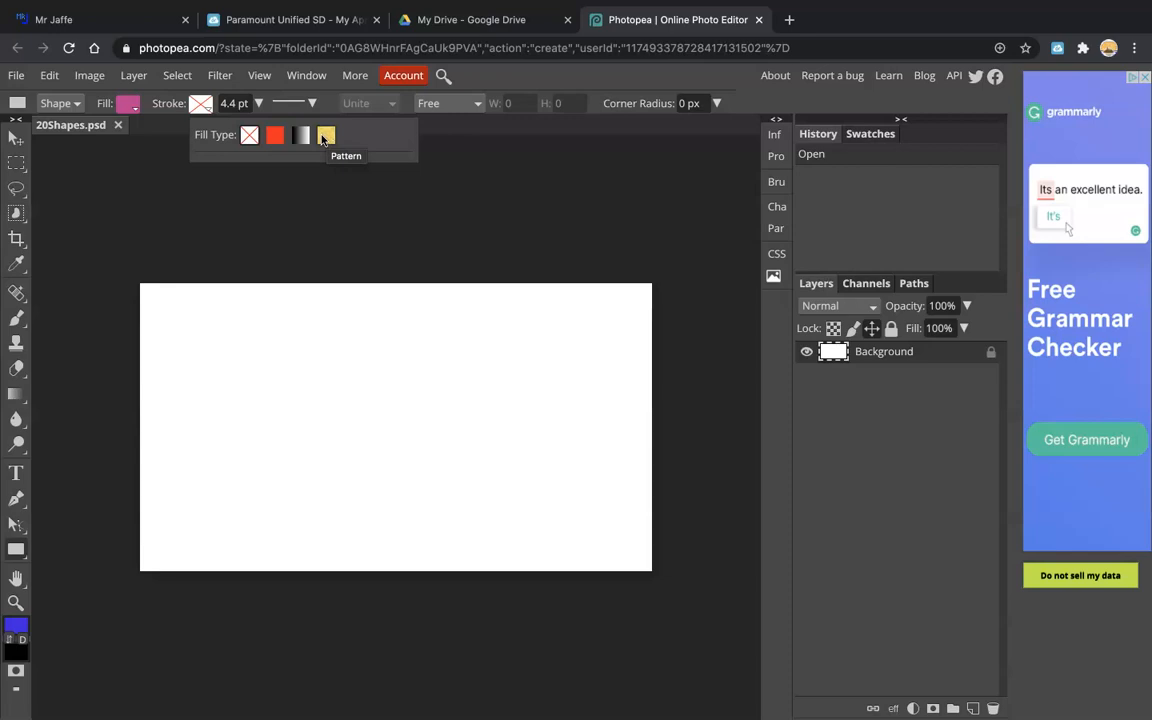
click(276, 137)
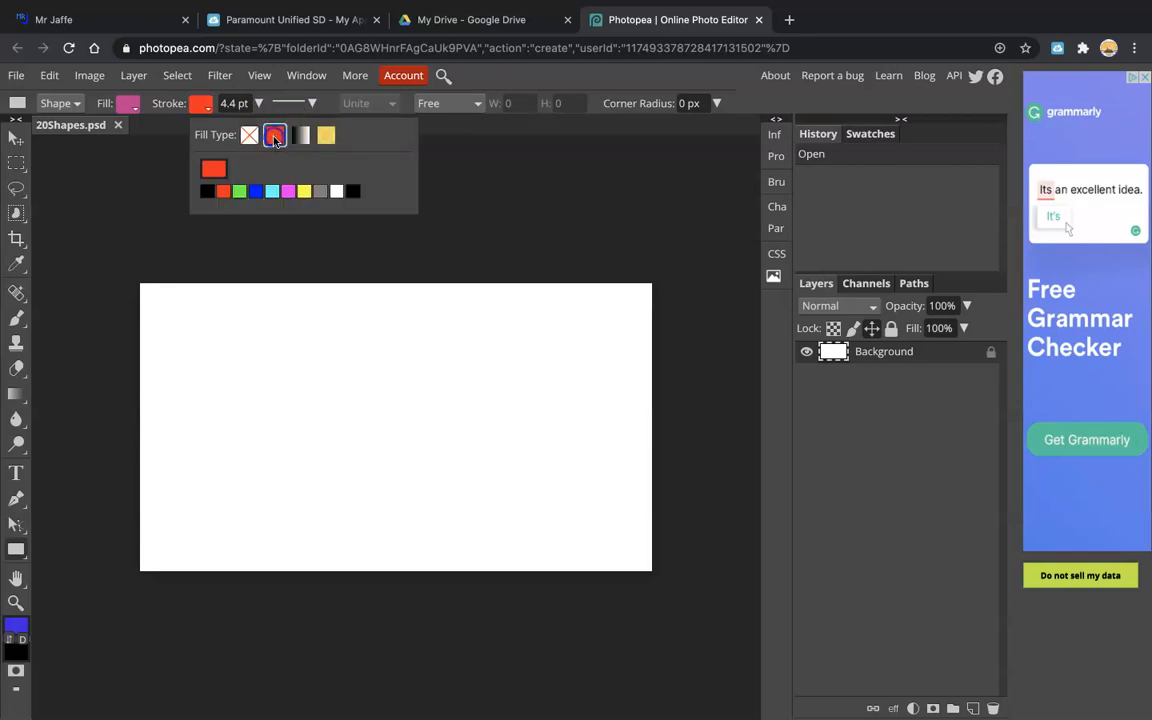
click(258, 192)
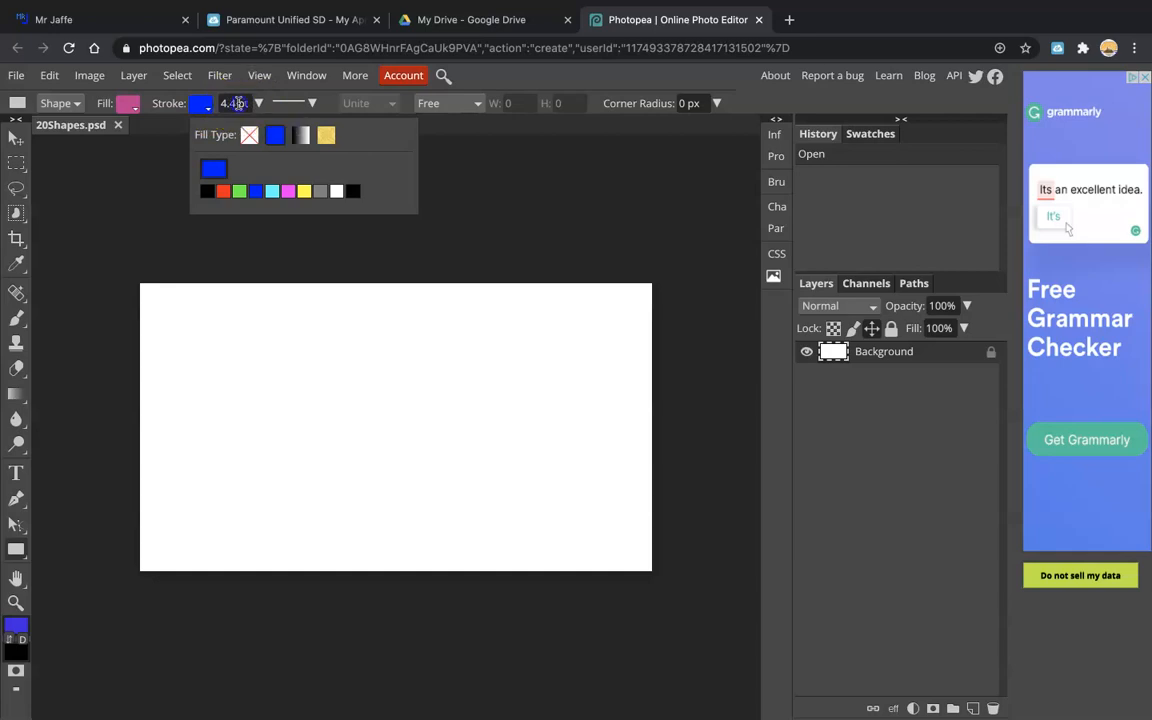
click(236, 103)
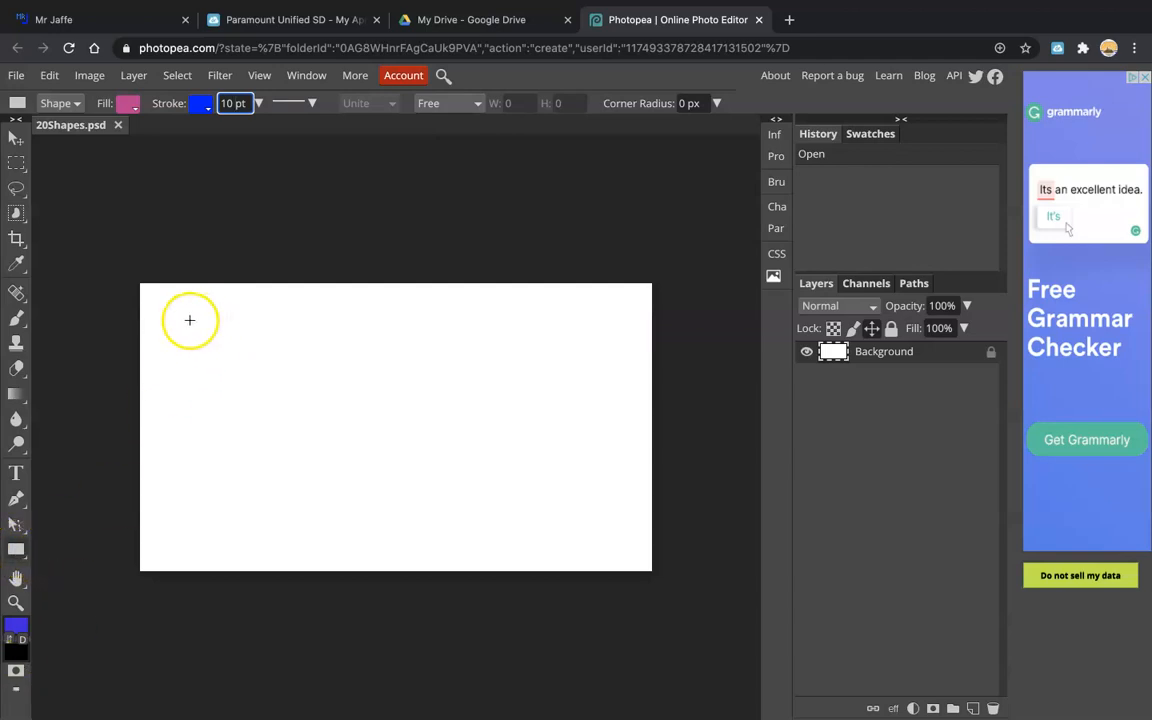
mouse_move(198, 325)
mouse_down()
mouse_move(219, 364)
mouse_move(296, 385)
mouse_up()
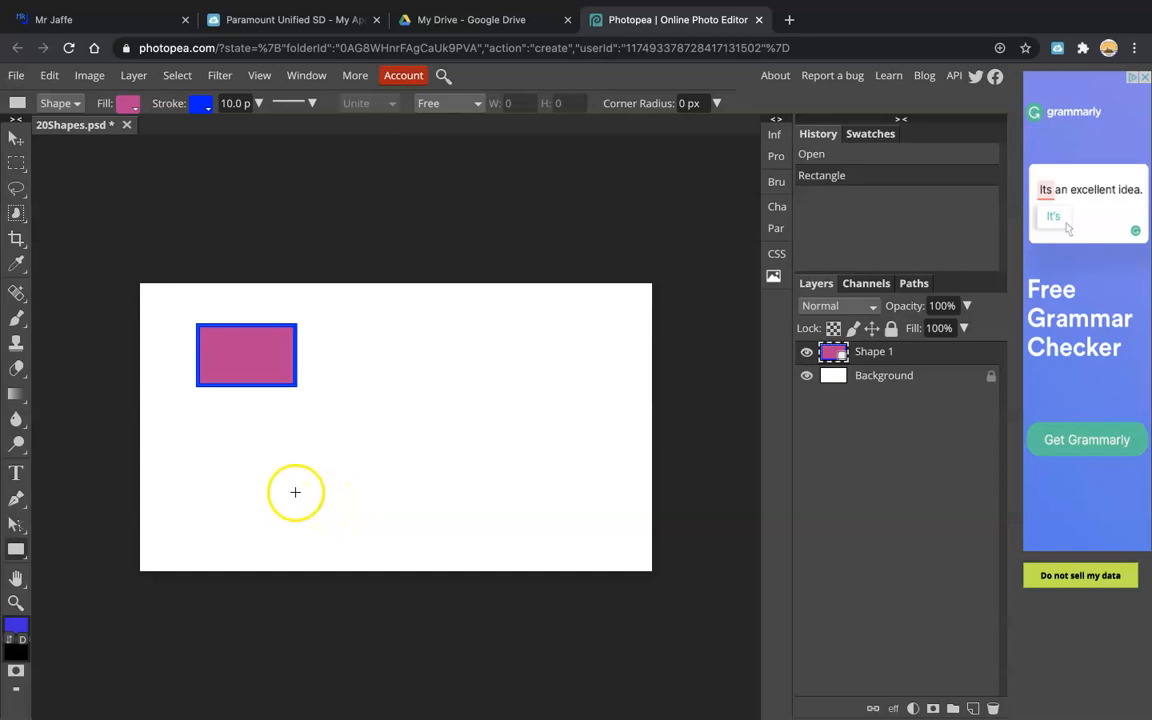
Move the rectangle around with the Move tool, leaving it slightly below where it was drawn.
click(15, 137)
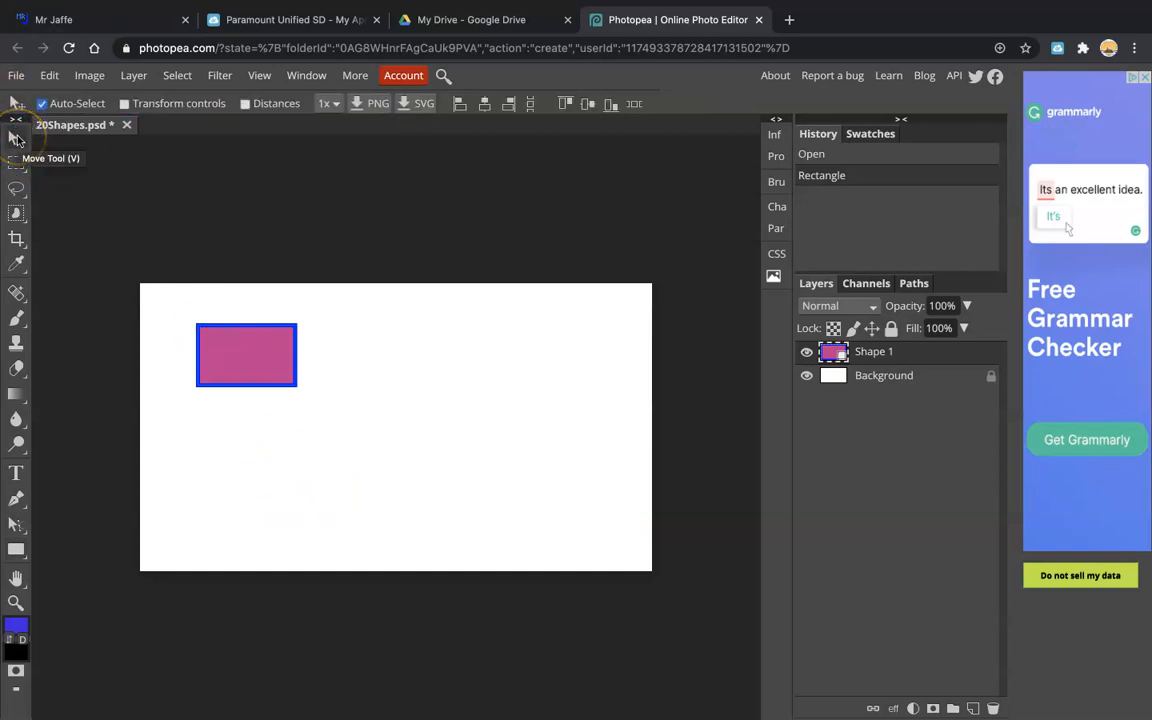
click(14, 140)
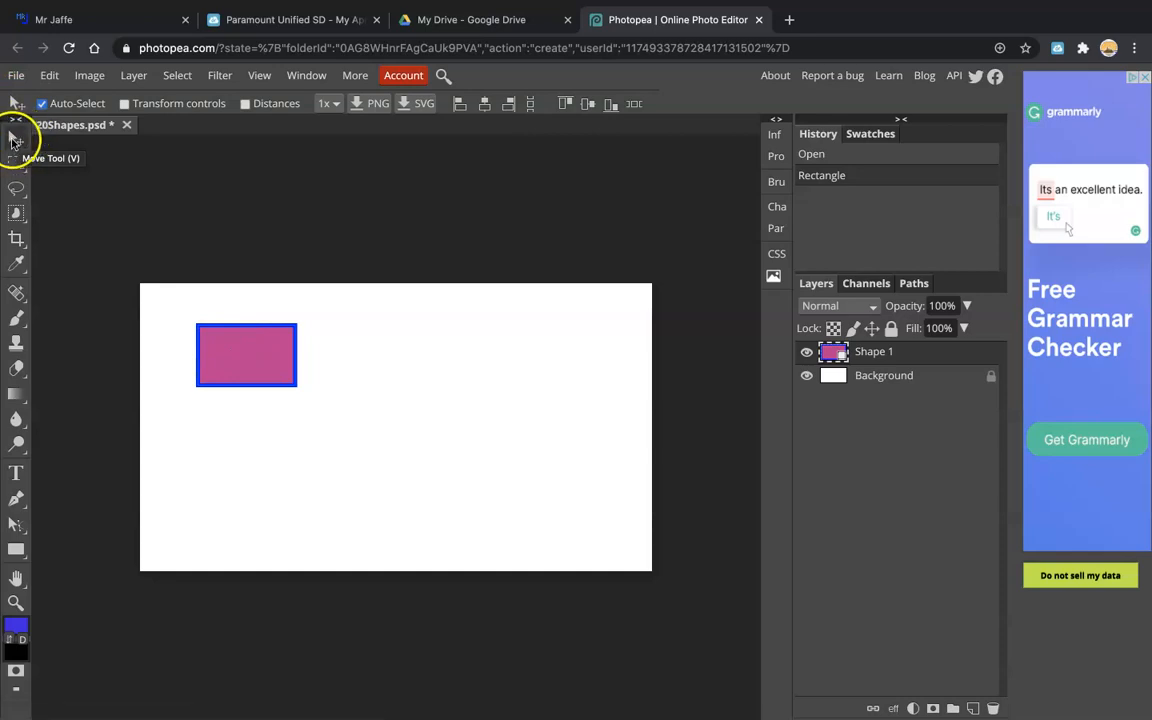
drag(234, 337, 257, 332)
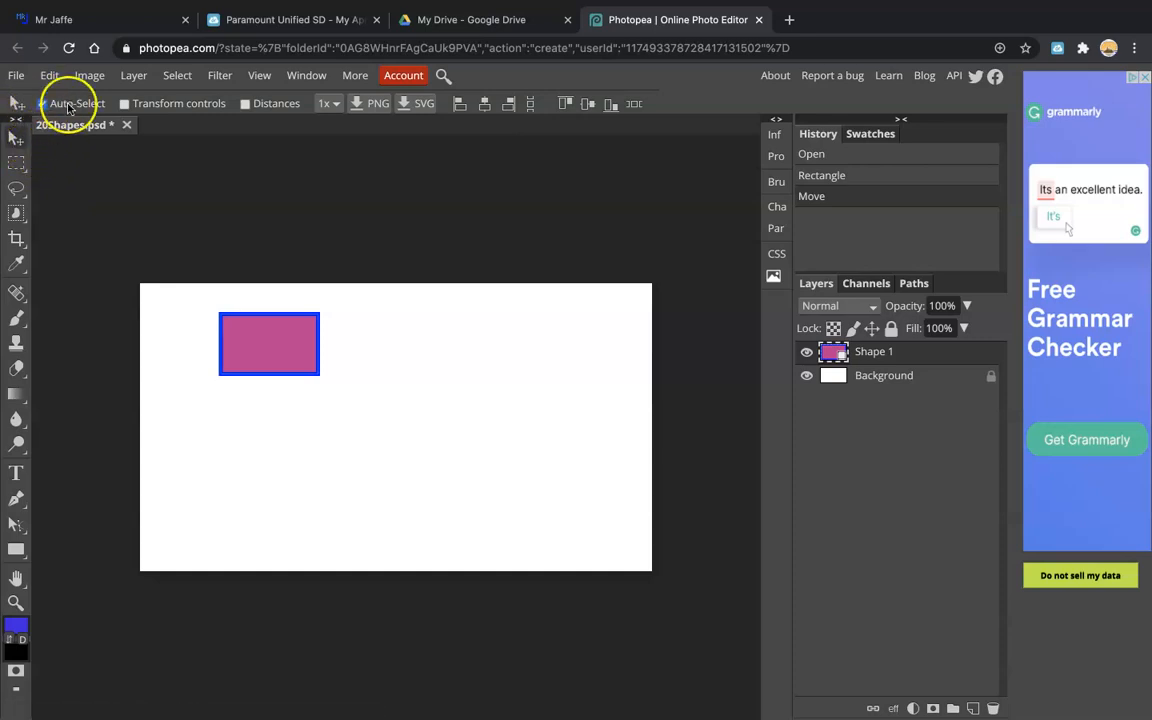
drag(249, 343, 224, 381)
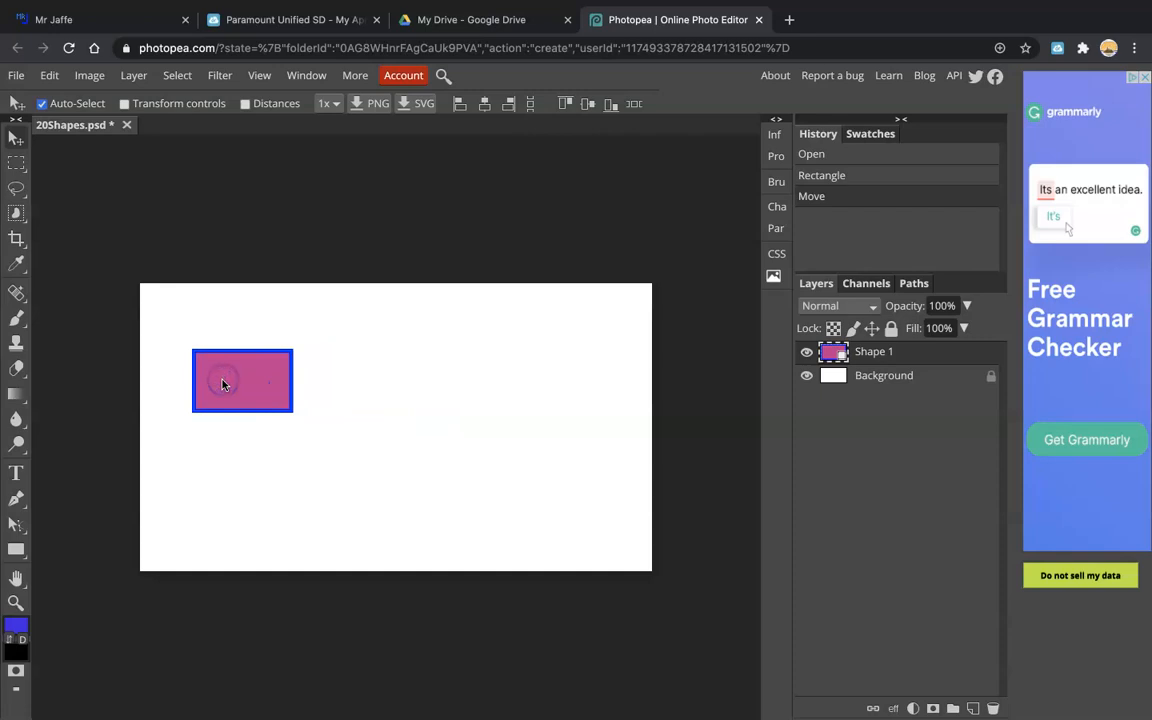
Free Transform the rectangle to about 92% of its width and 225% of its height.
click(228, 380)
click(49, 78)
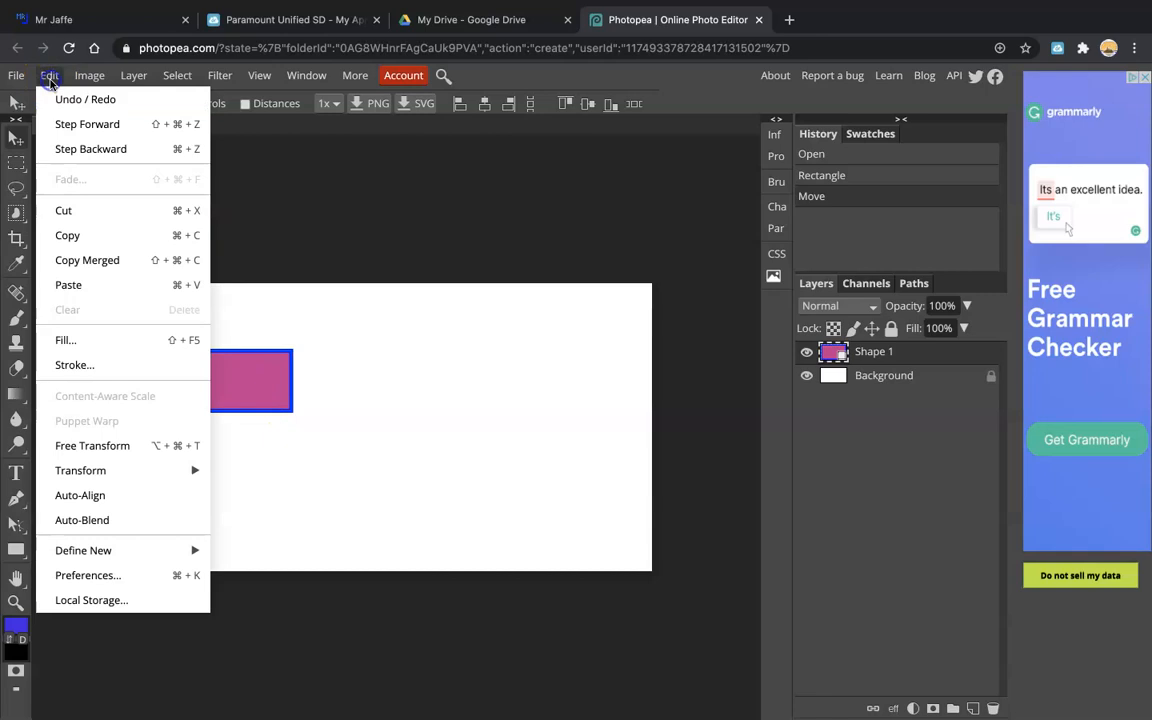
click(92, 446)
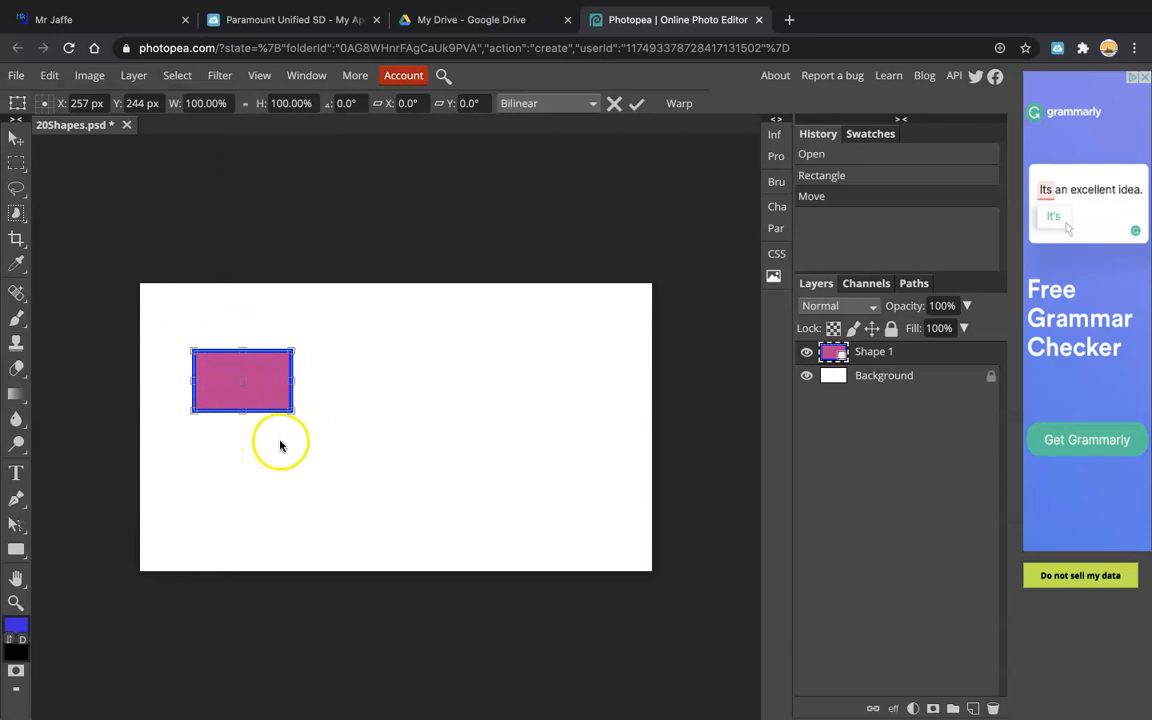
drag(289, 409, 286, 487)
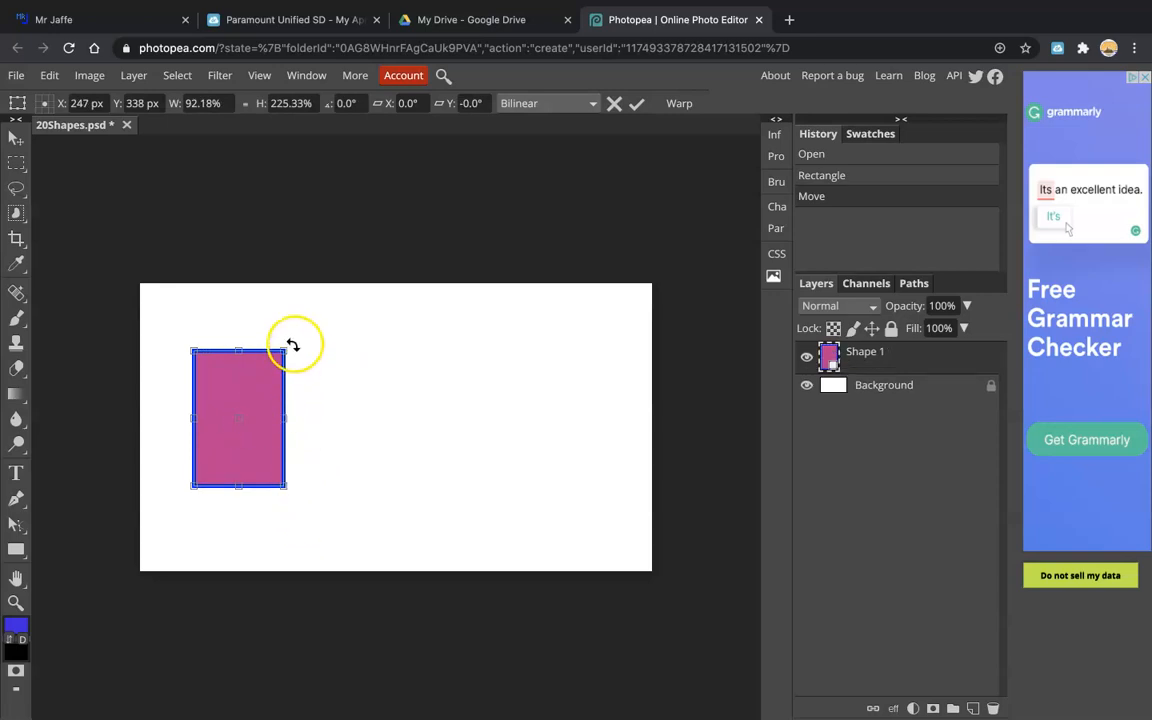
Rotate the rectangle by about 64°, apply the transform, and move the shape slightly up and to the right.
drag(289, 343, 355, 436)
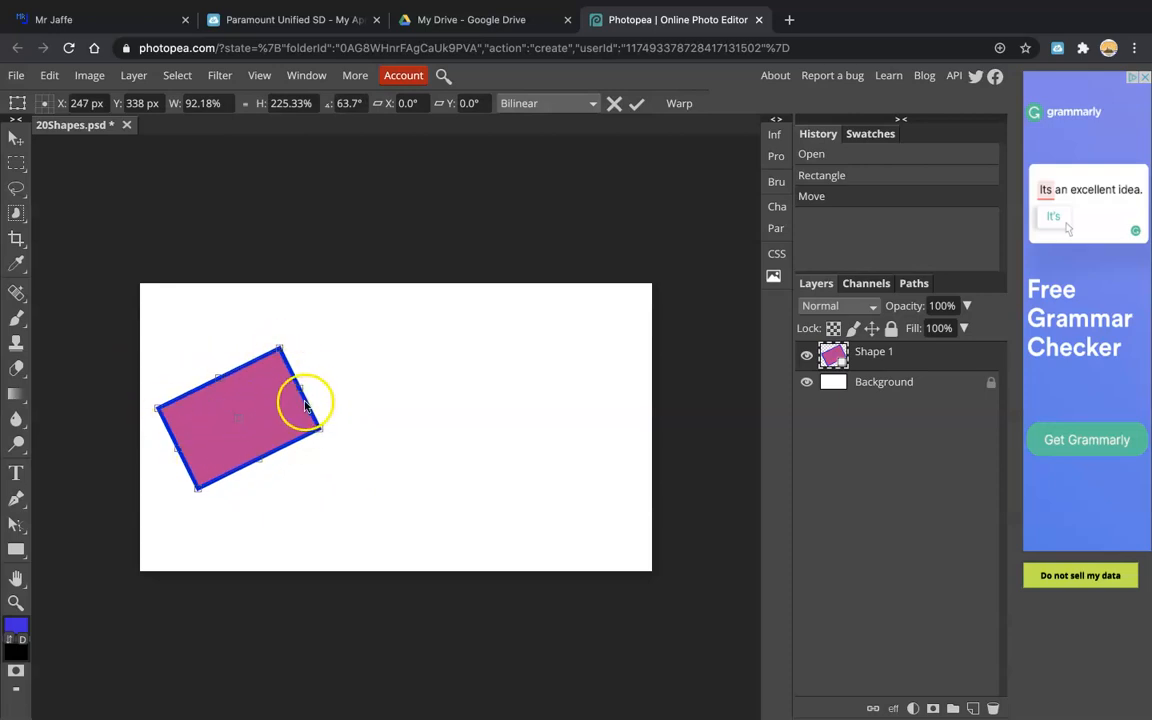
click(637, 108)
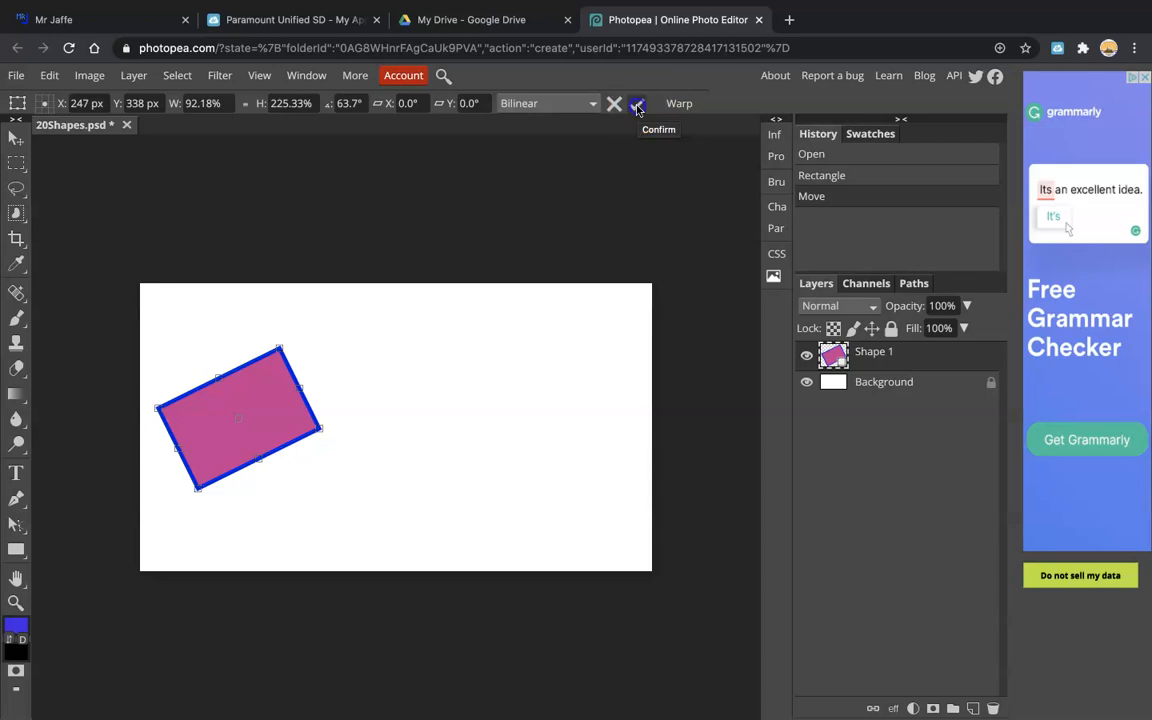
drag(228, 427, 277, 376)
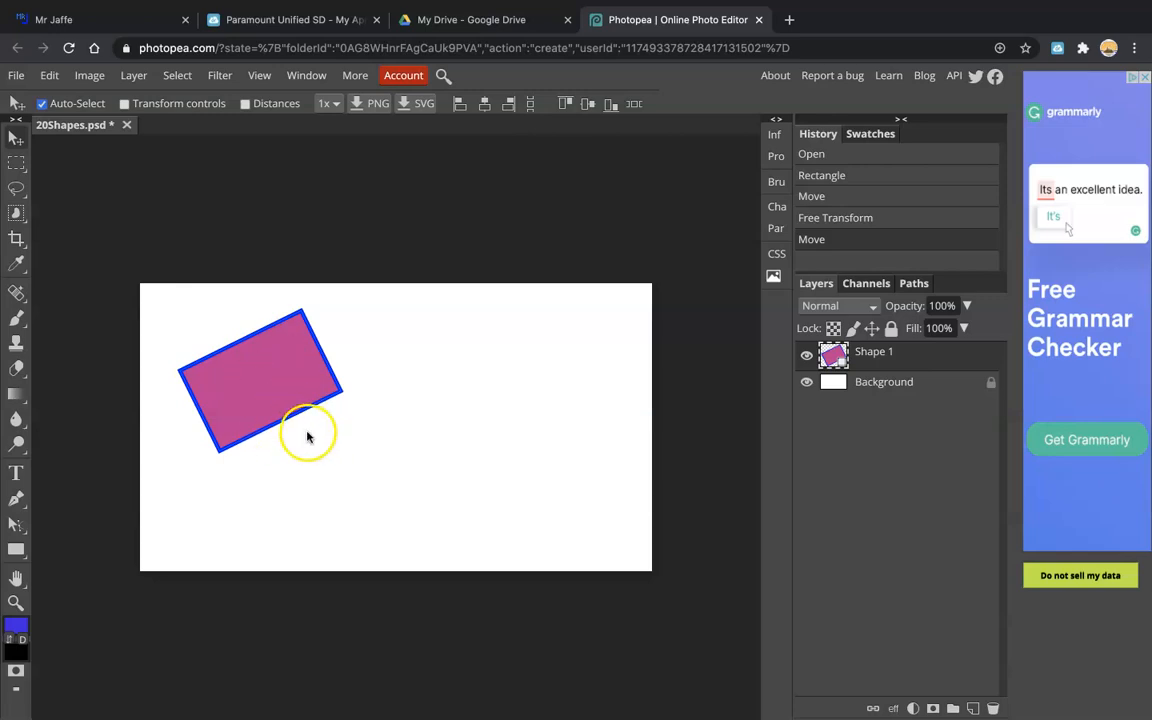
Draw an ellipse in the right part of the canvas using the same pink fill and blue stroke.
click(9, 549)
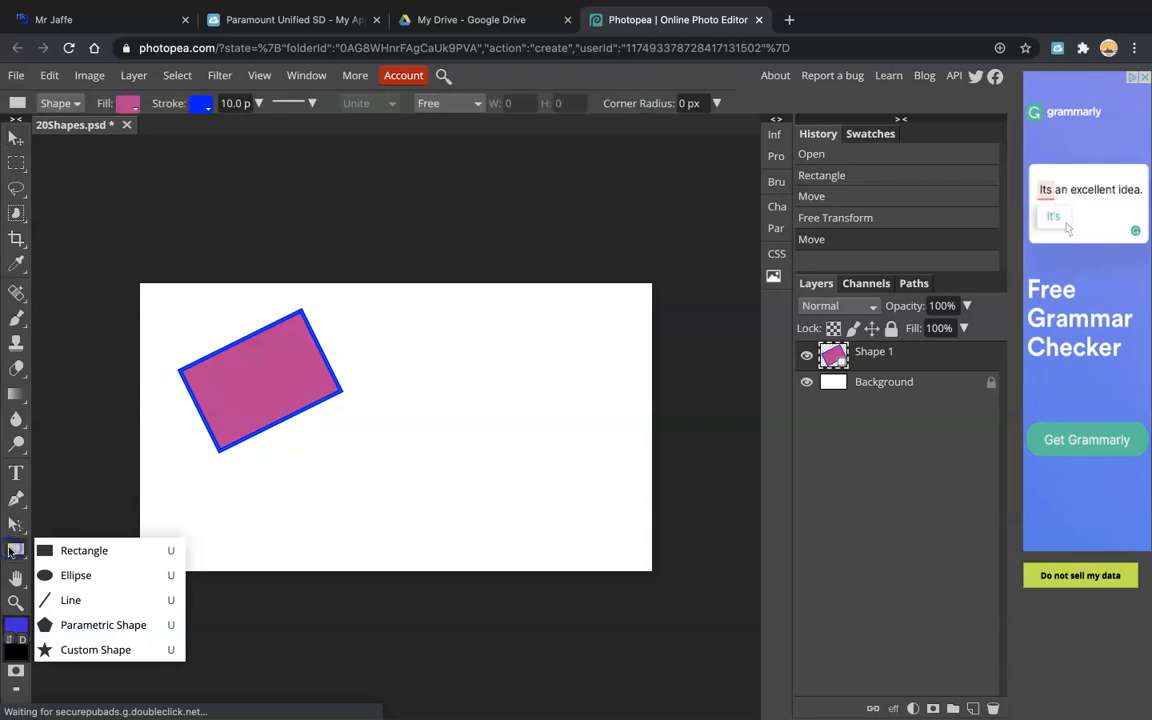
click(60, 574)
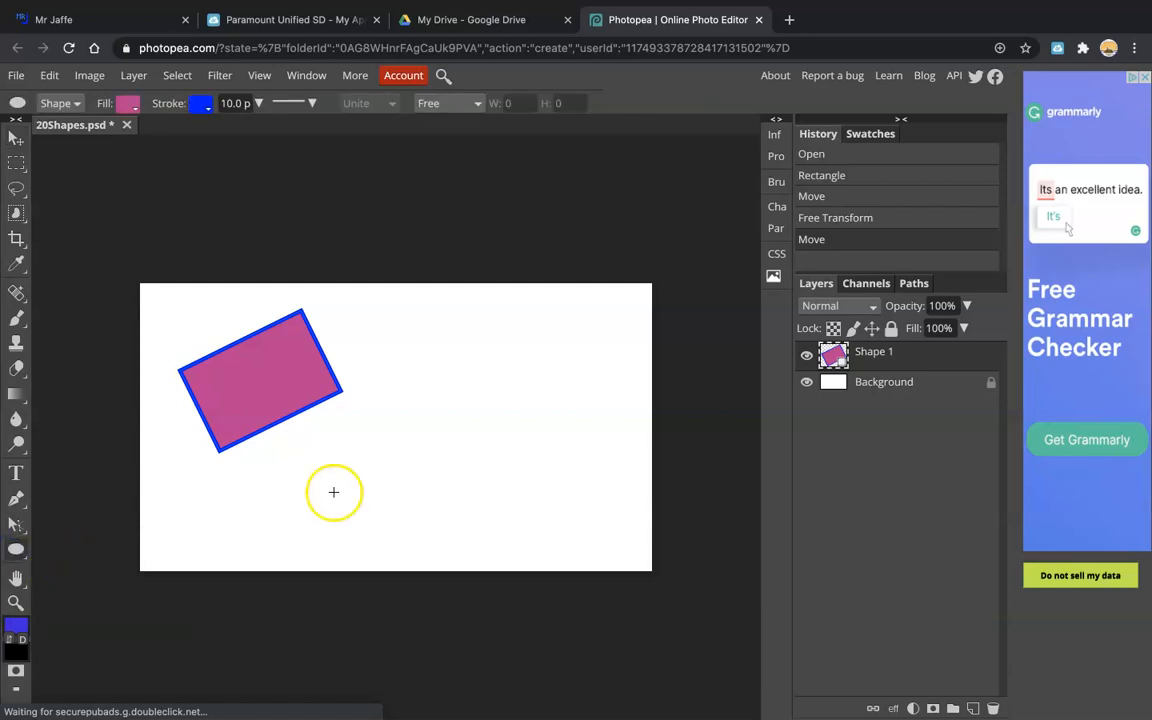
drag(489, 352, 602, 442)
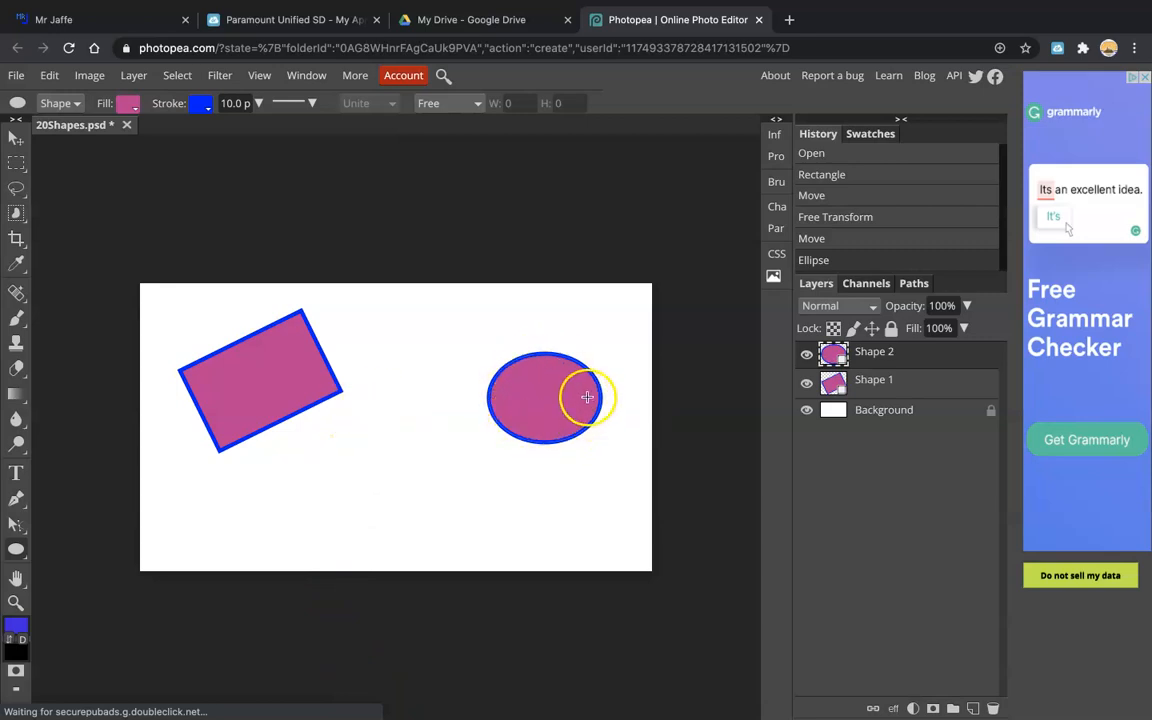
Move the ellipse left and slightly up, closer to the rotated rectangle.
click(16, 137)
click(561, 406)
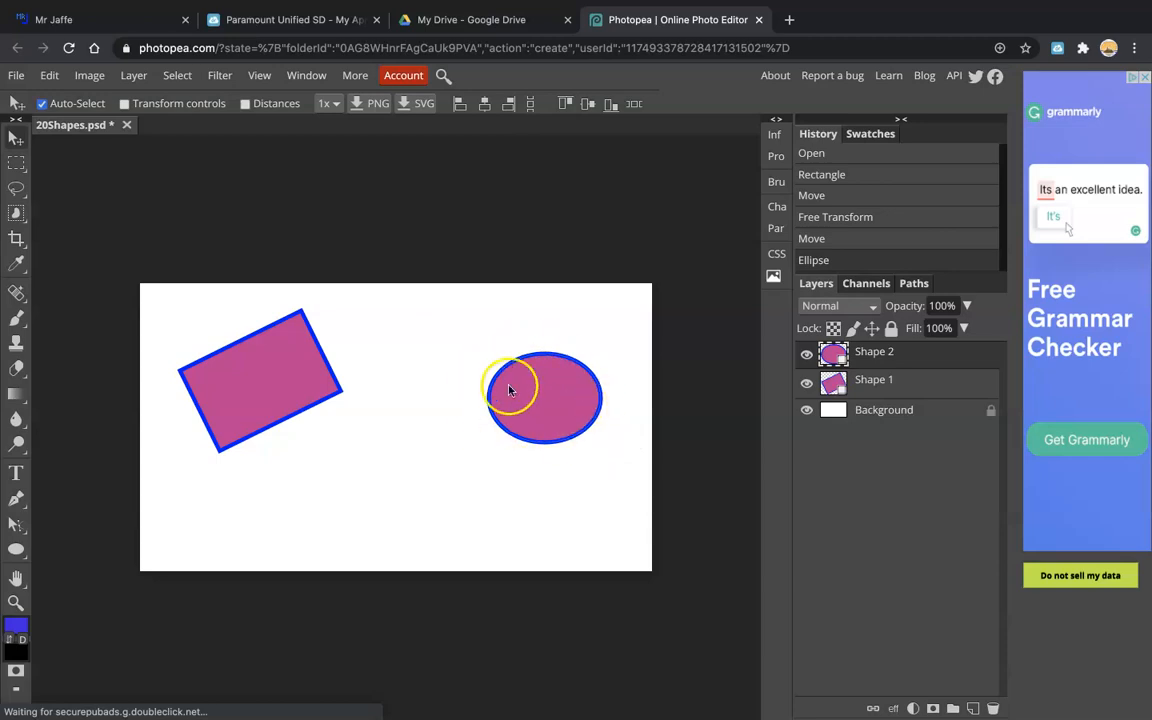
drag(534, 382, 466, 386)
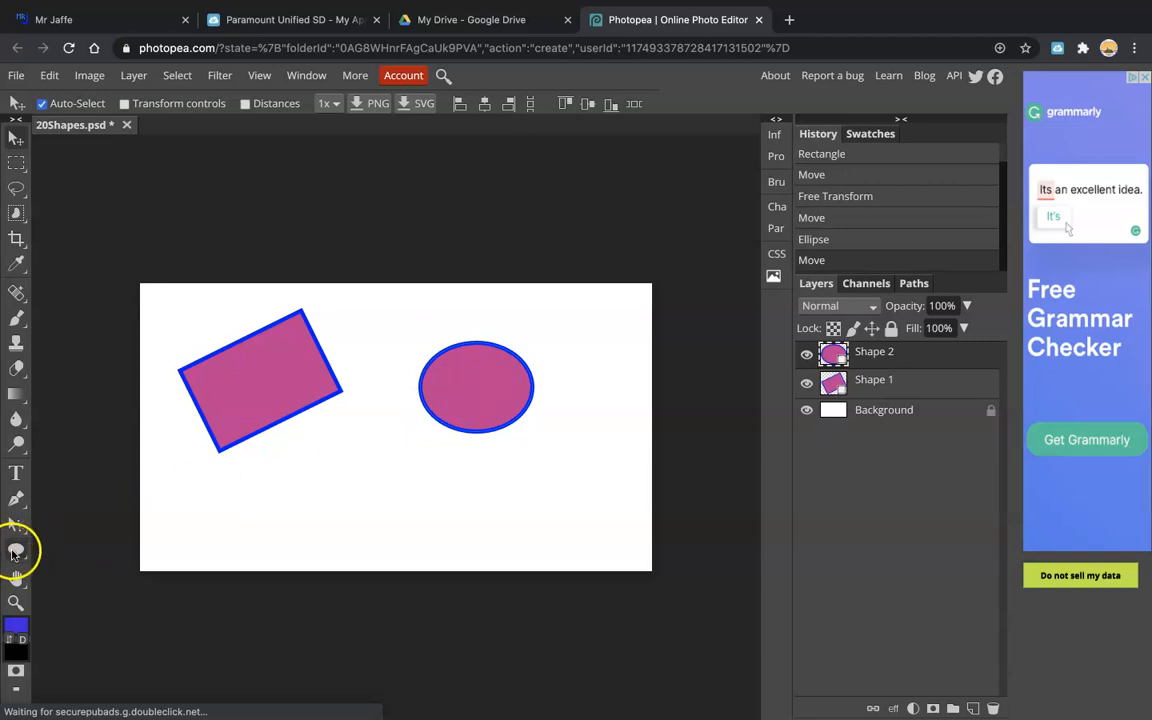
Change the ellipse's fill to green and its stroke to black.
click(16, 550)
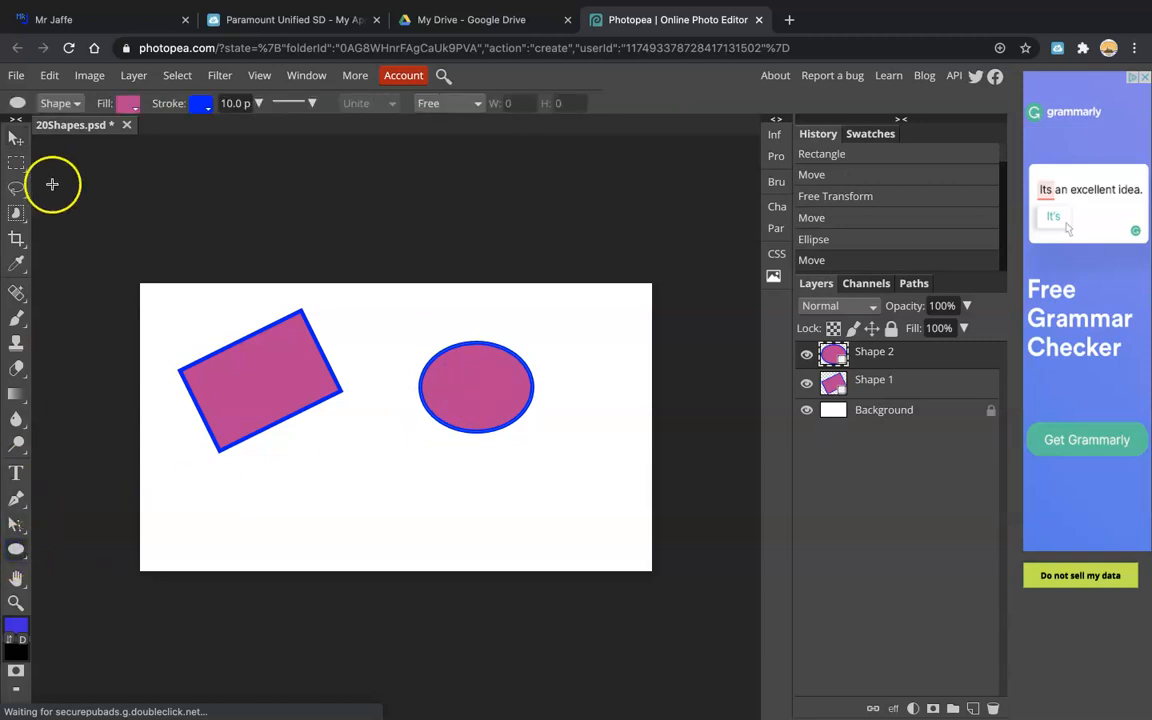
click(130, 108)
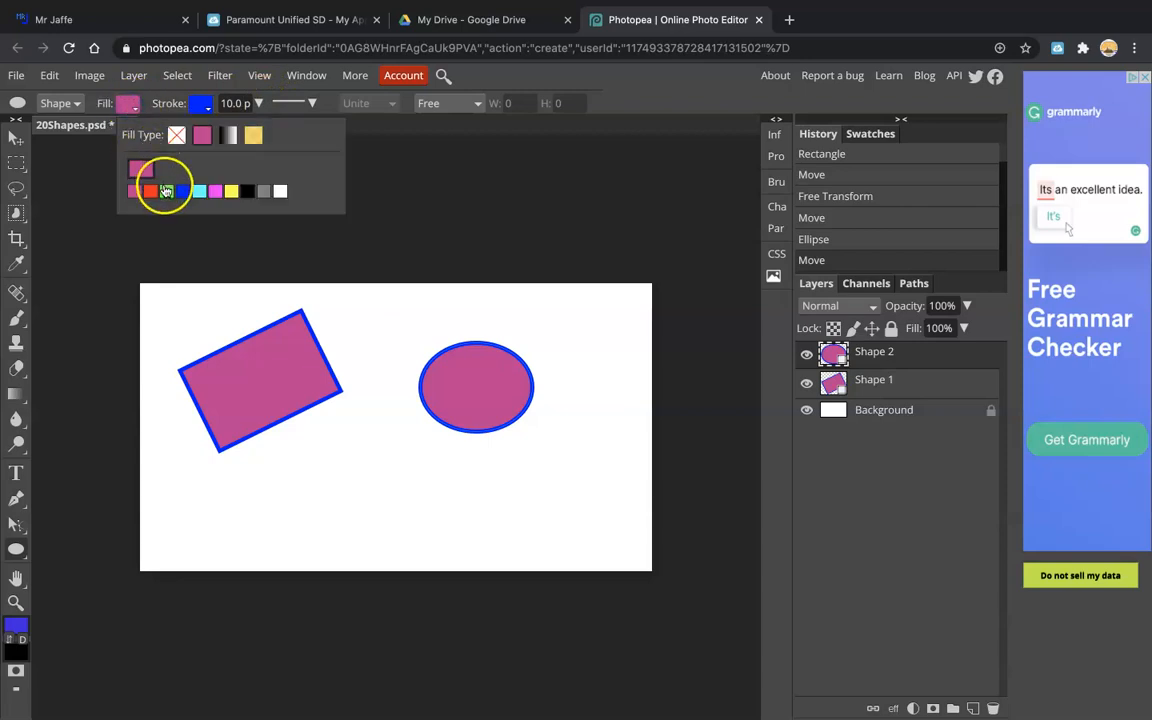
click(166, 190)
click(204, 106)
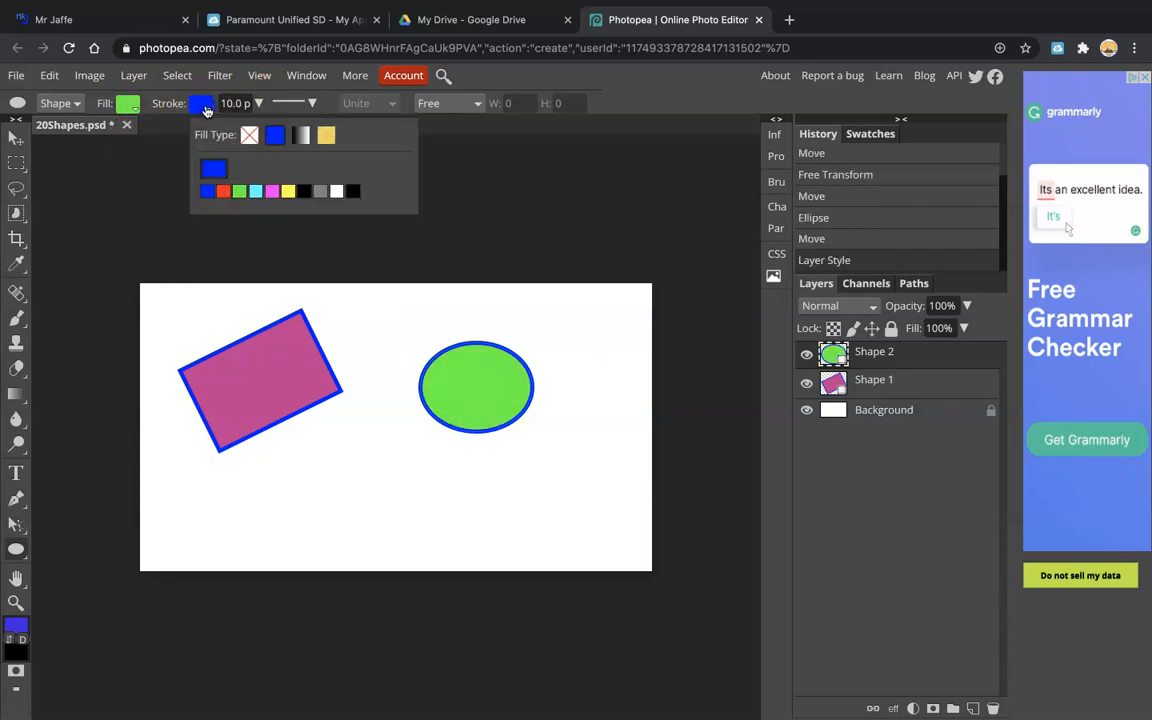
click(352, 191)
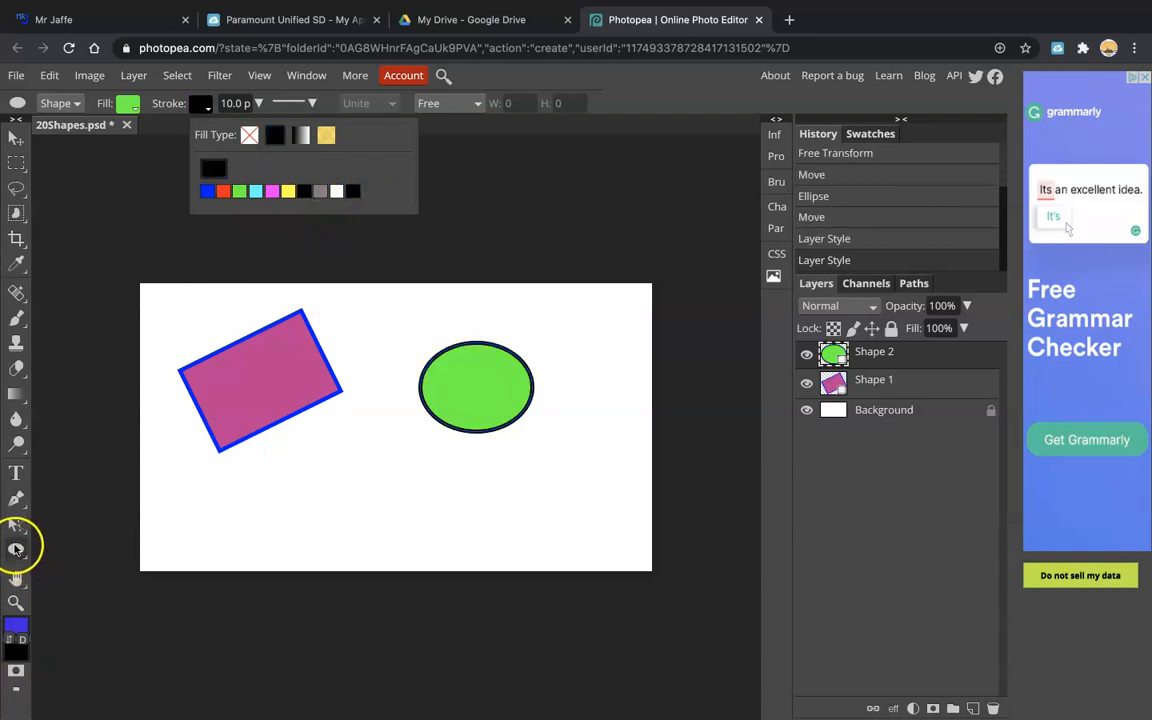
Draw a long, nearly vertical green-filled line near the canvas's right edge and remove its stroke.
click(16, 548)
right_click(15, 549)
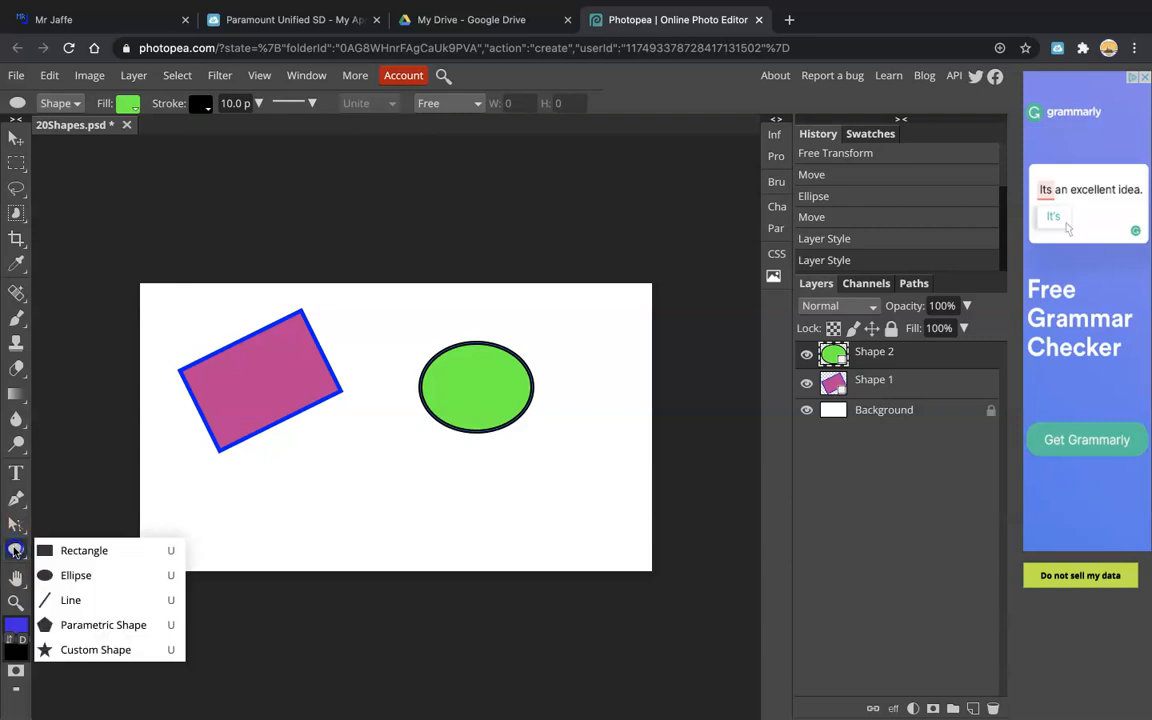
click(71, 601)
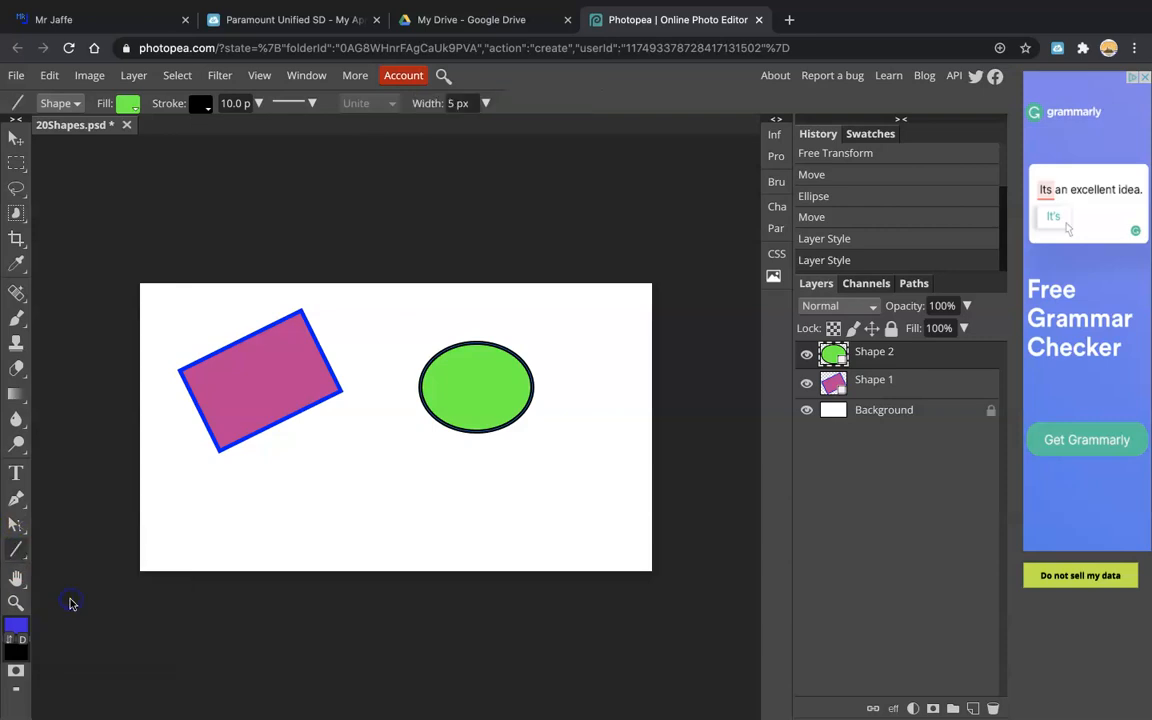
mouse_move(621, 317)
mouse_down()
mouse_move(619, 490)
mouse_move(591, 525)
mouse_move(507, 530)
mouse_move(278, 306)
mouse_move(105, 402)
mouse_move(350, 329)
mouse_move(619, 328)
mouse_up()
drag(627, 445, 602, 535)
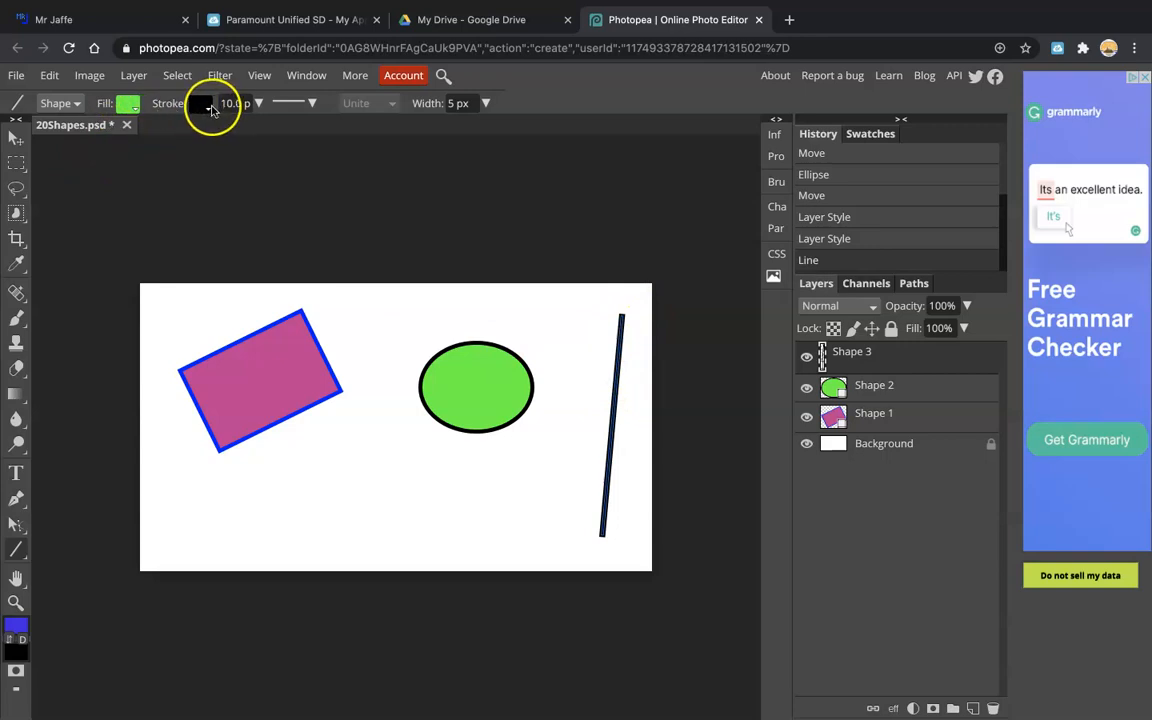
click(209, 109)
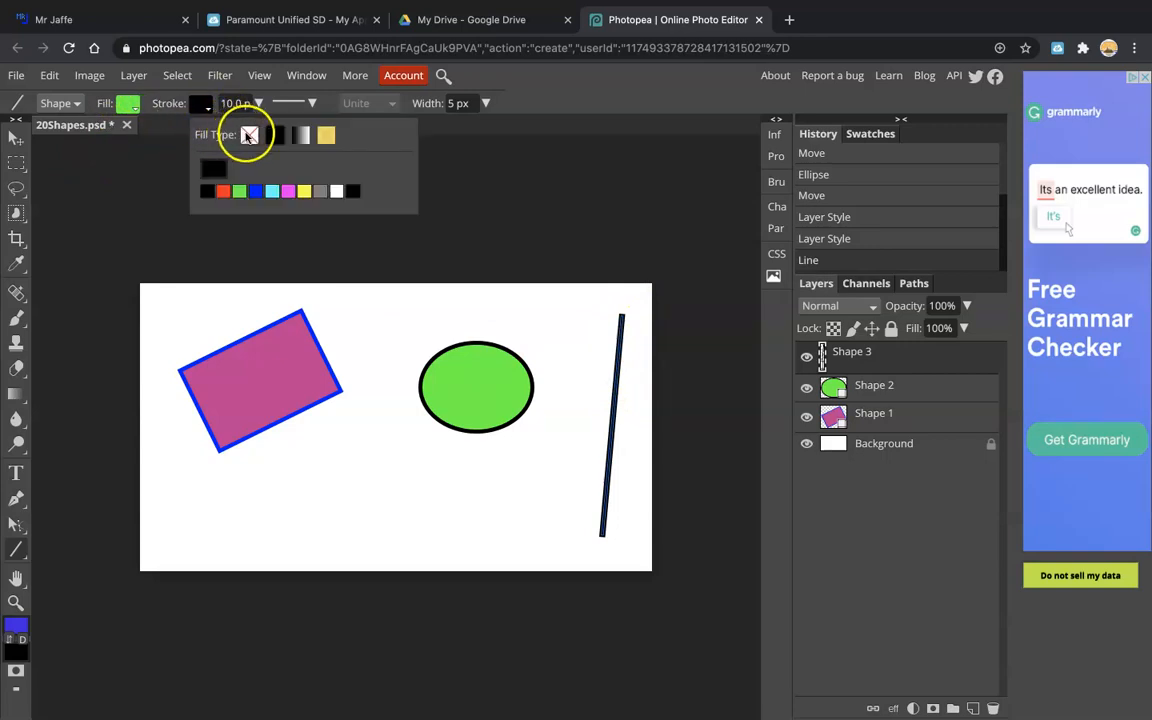
click(249, 136)
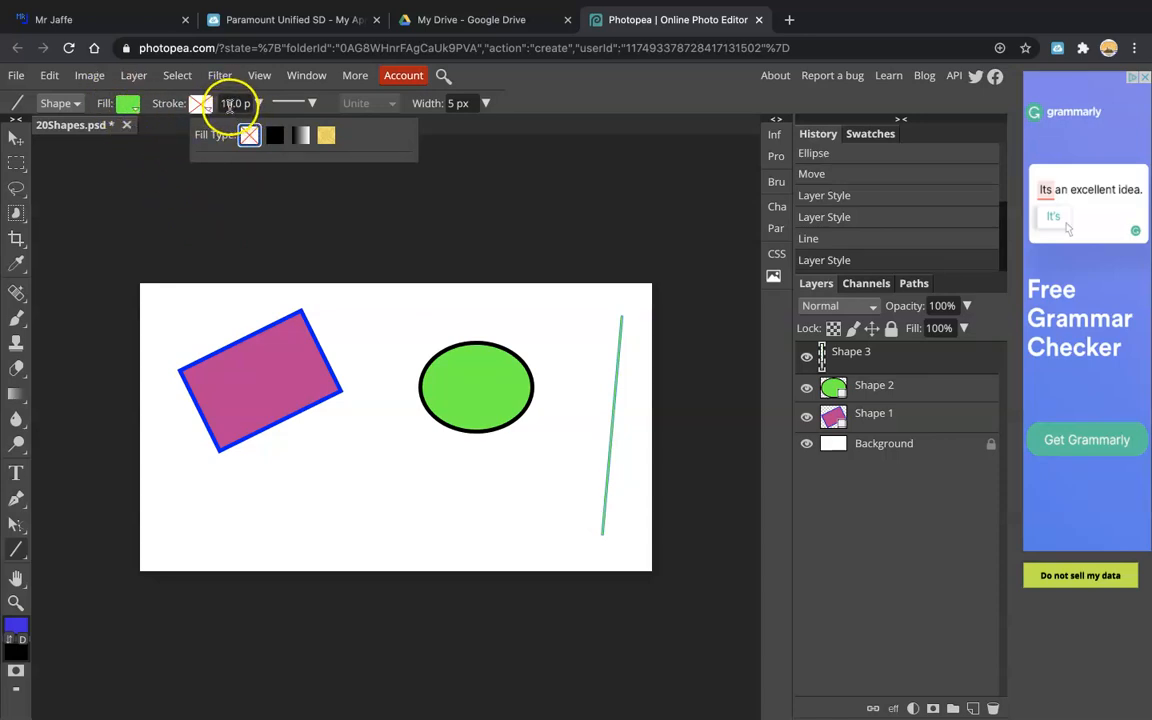
Draw a three-sided parametric polygon with green fill and no stroke, overlapping the rectangle and the ellipse.
click(16, 548)
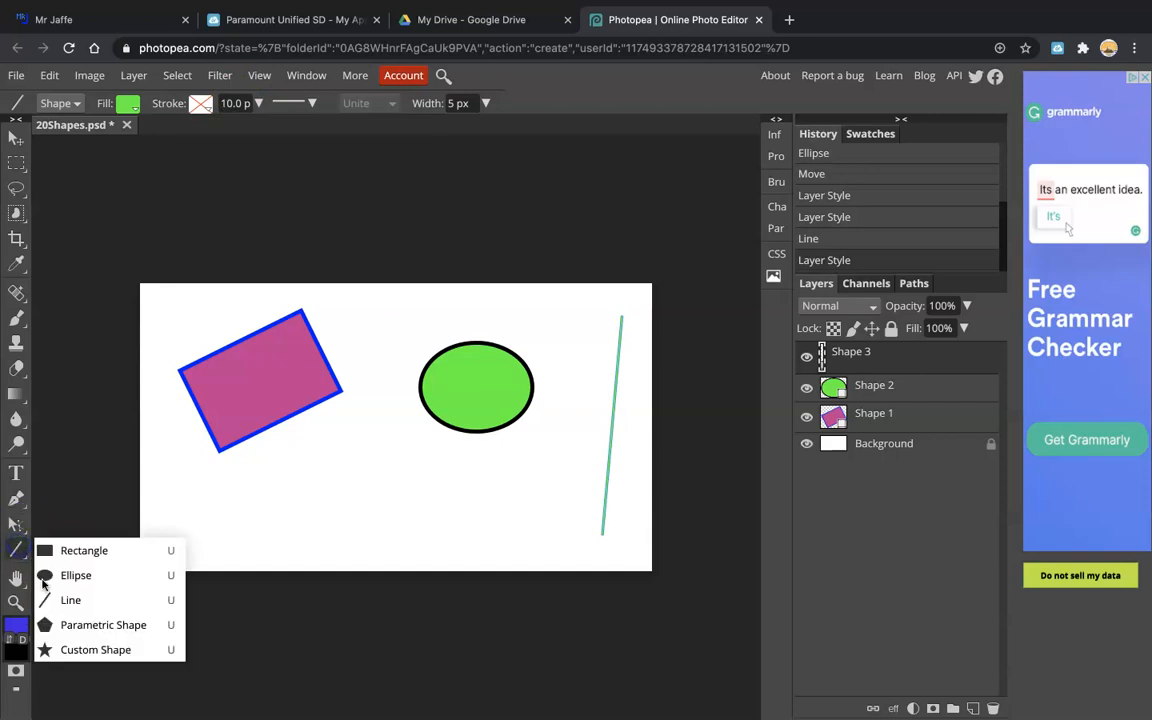
click(104, 624)
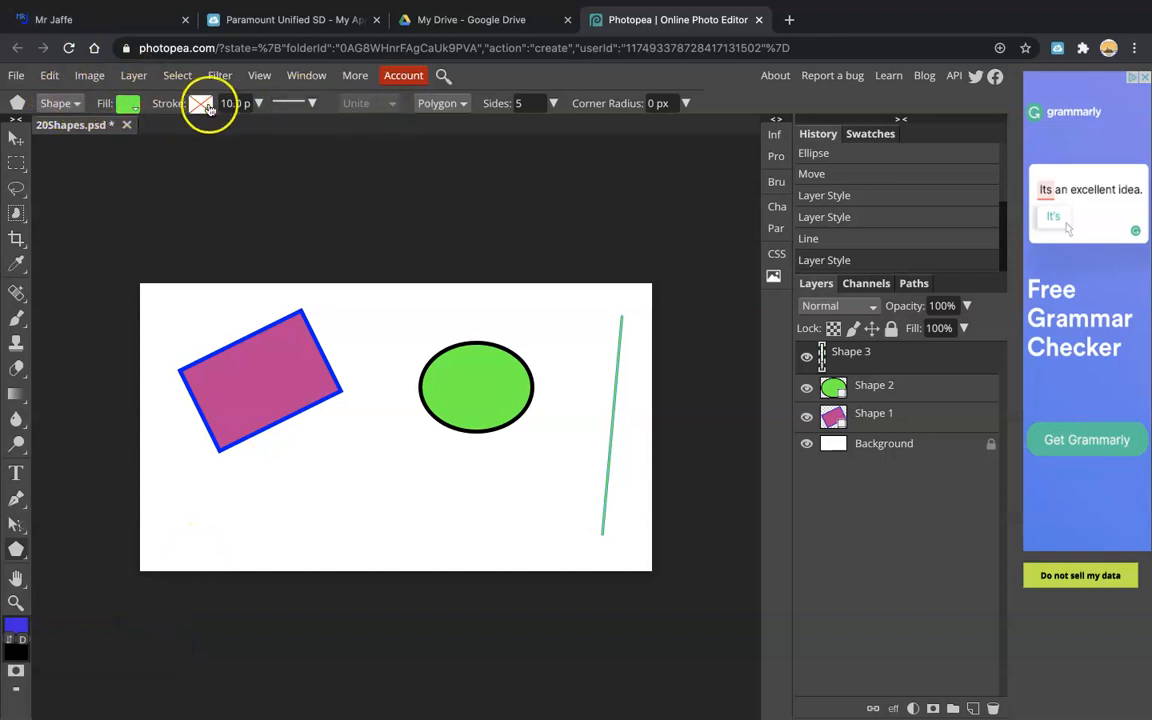
click(450, 104)
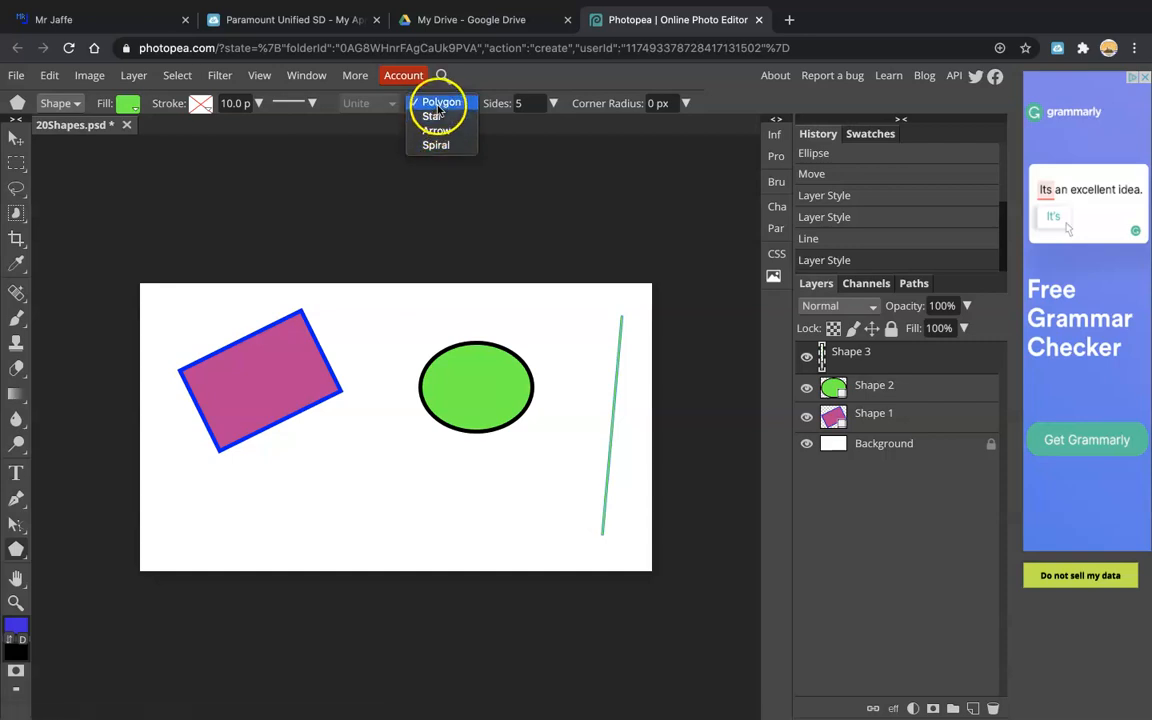
click(440, 103)
click(533, 104)
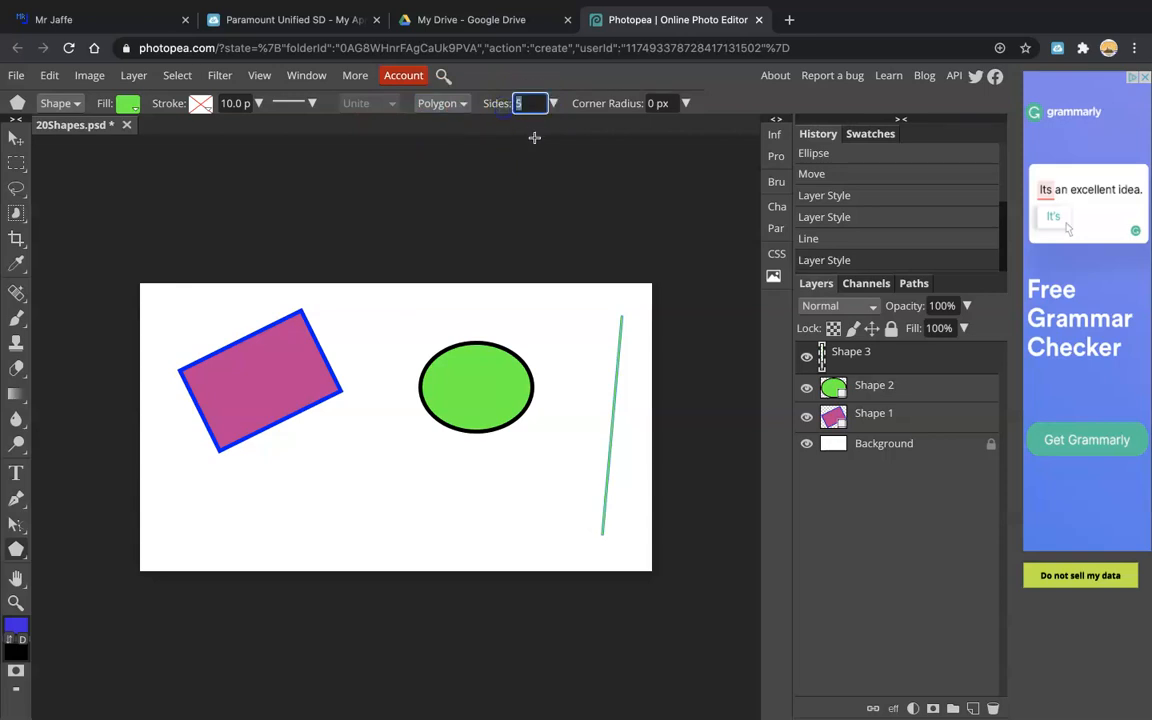
click(393, 319)
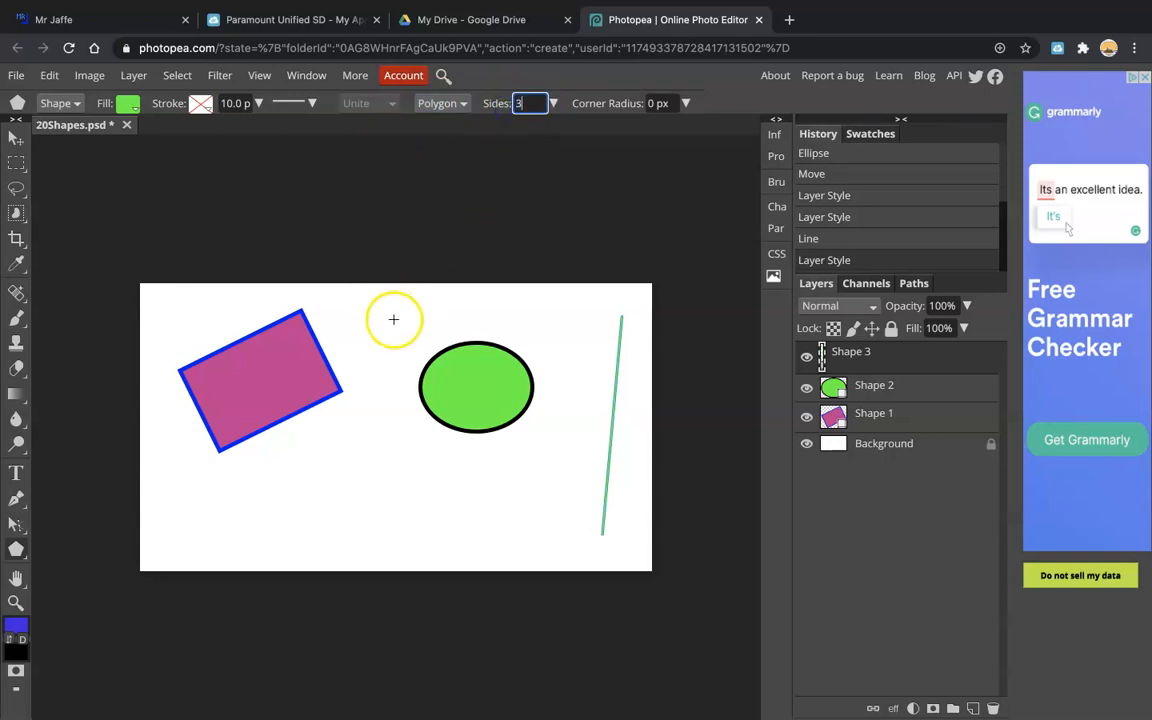
mouse_move(375, 404)
mouse_down()
mouse_move(342, 486)
mouse_move(362, 478)
mouse_up()
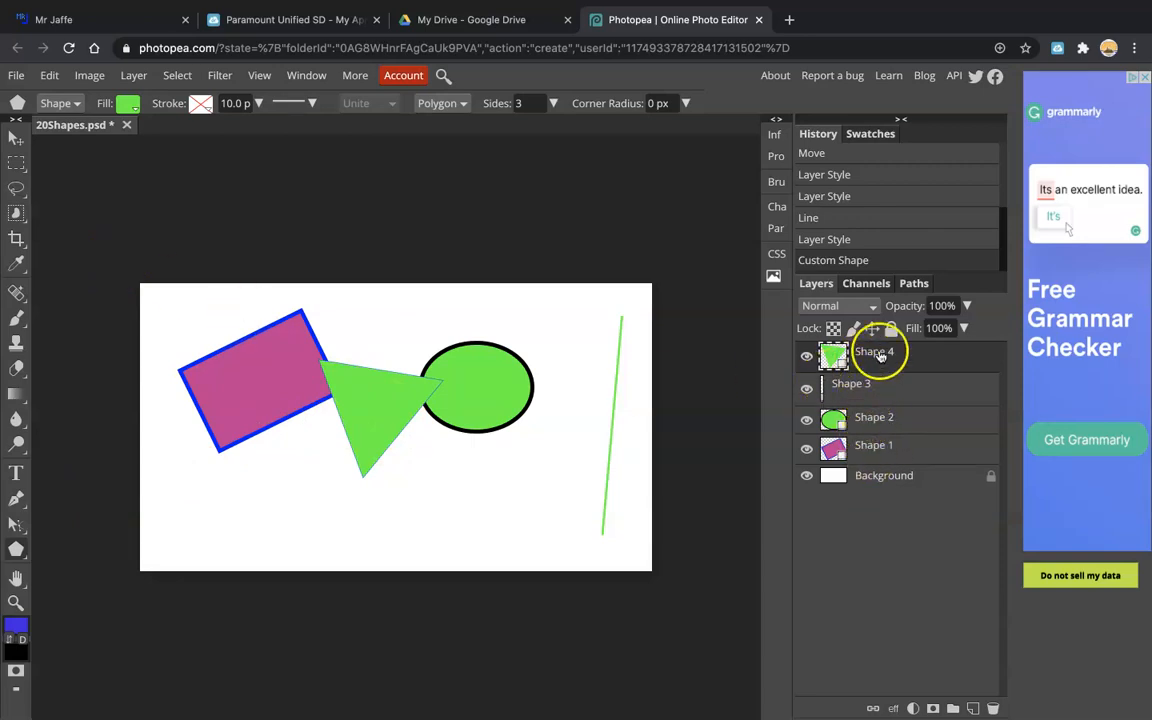
Try moving the triangle's layer below the line and the rectangle, and return it to the top of the layer order.
drag(875, 362, 871, 412)
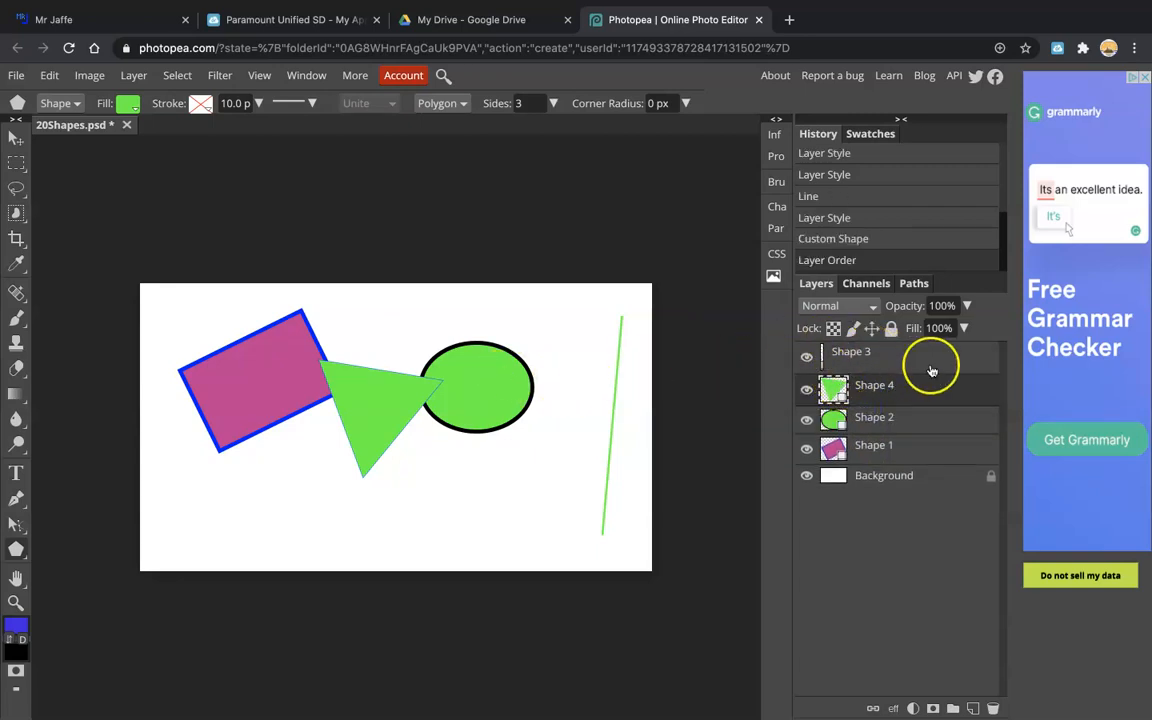
drag(830, 390, 828, 458)
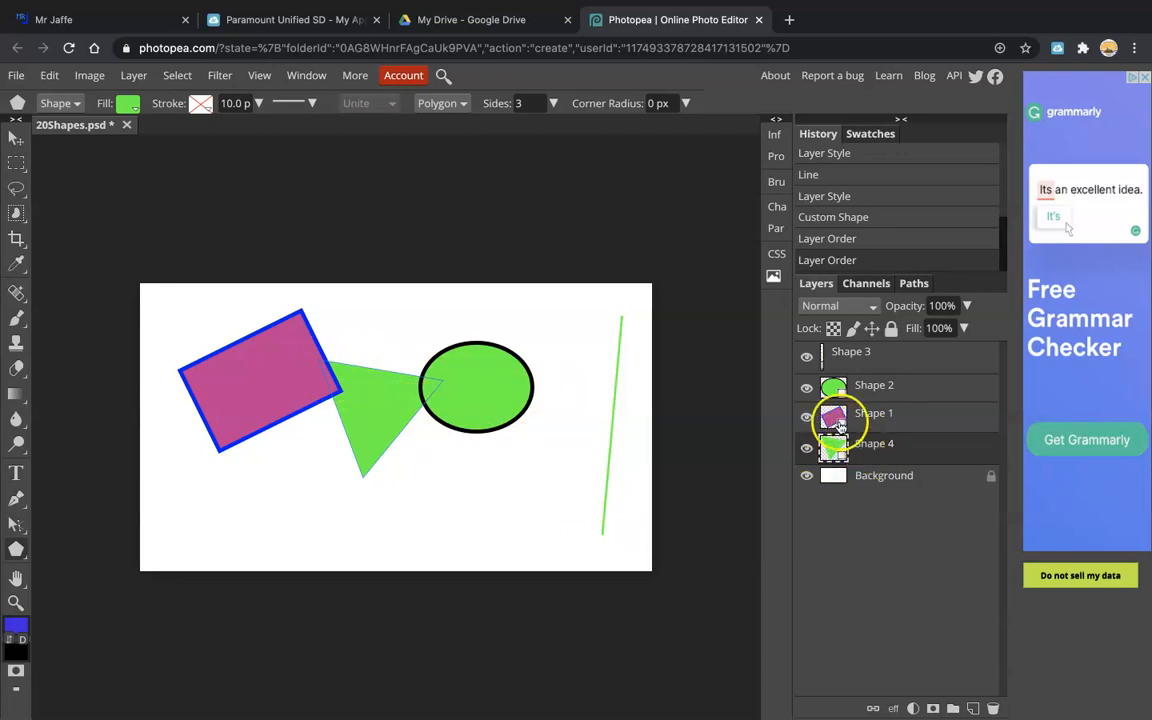
drag(818, 440, 884, 355)
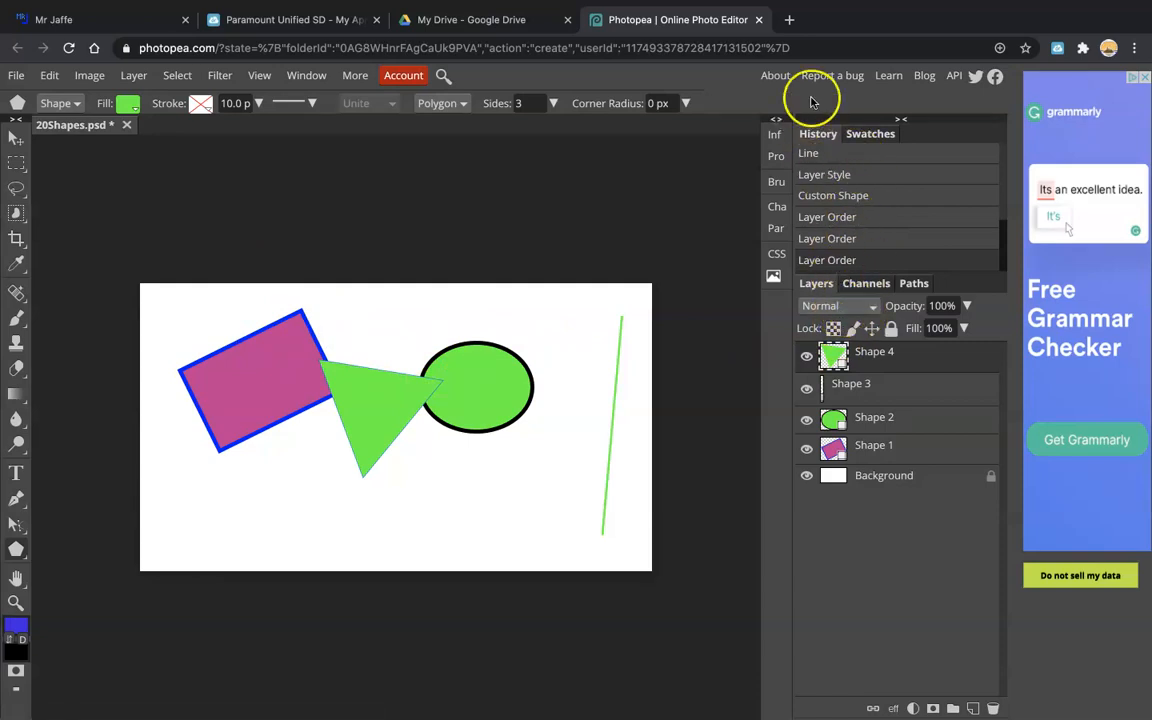
mouse_move(855, 388)
mouse_down()
mouse_move(859, 432)
mouse_move(856, 386)
mouse_up()
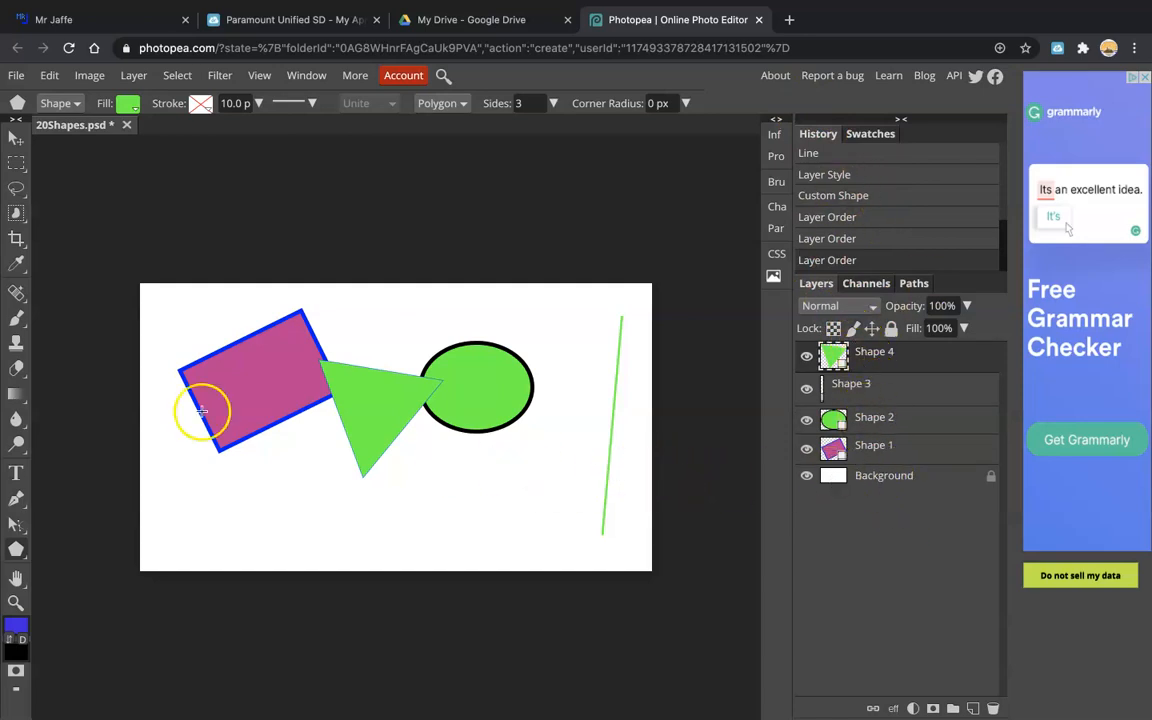
Move the green triangle left and slightly up onto the pink rectangle.
click(16, 138)
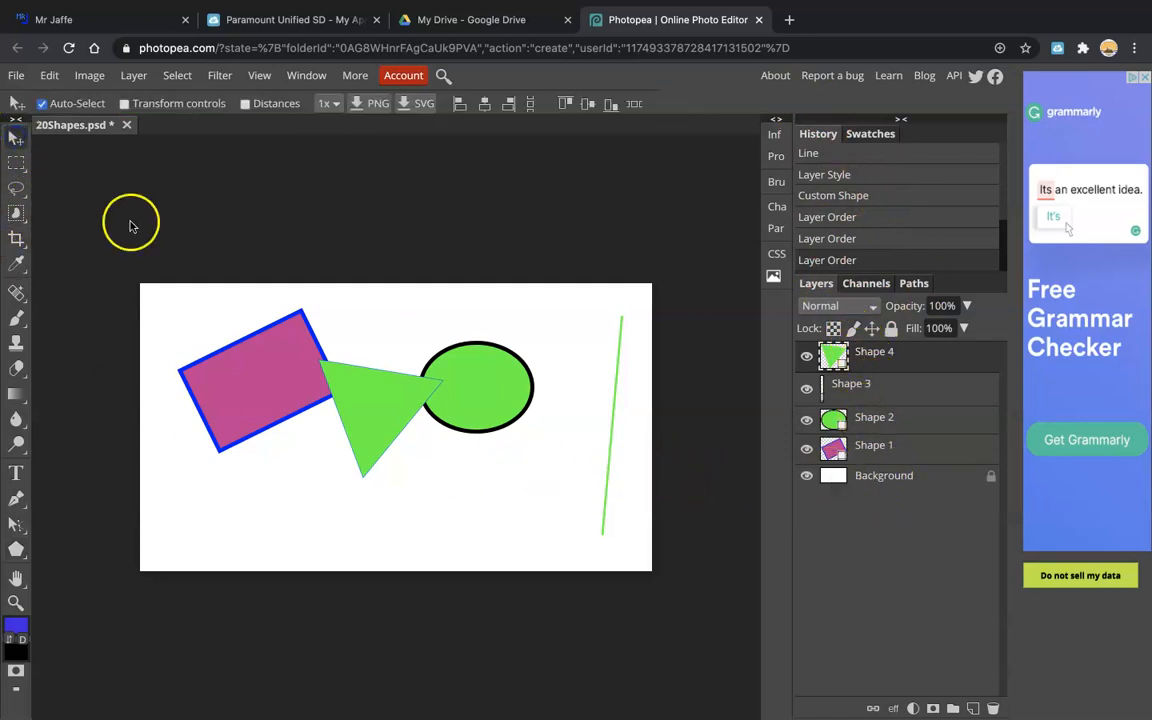
drag(375, 403, 281, 368)
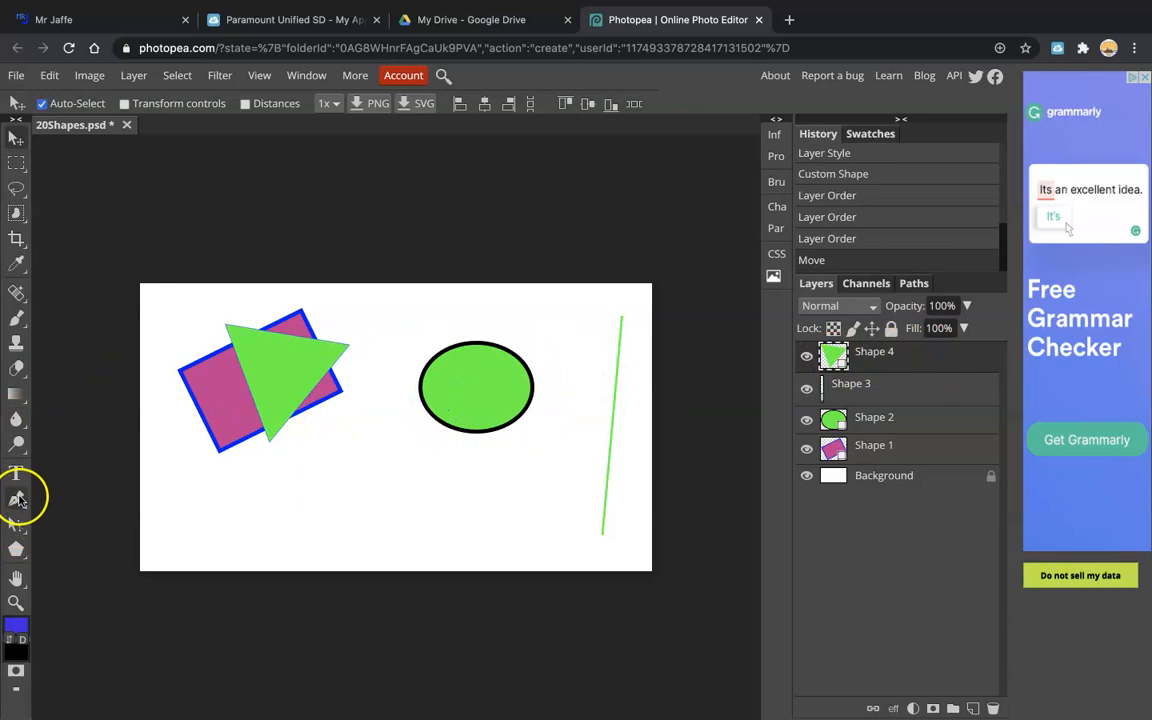
Draw a large six-sided parametric star with green fill and 40% inner radius in the lower middle of the canvas.
click(16, 550)
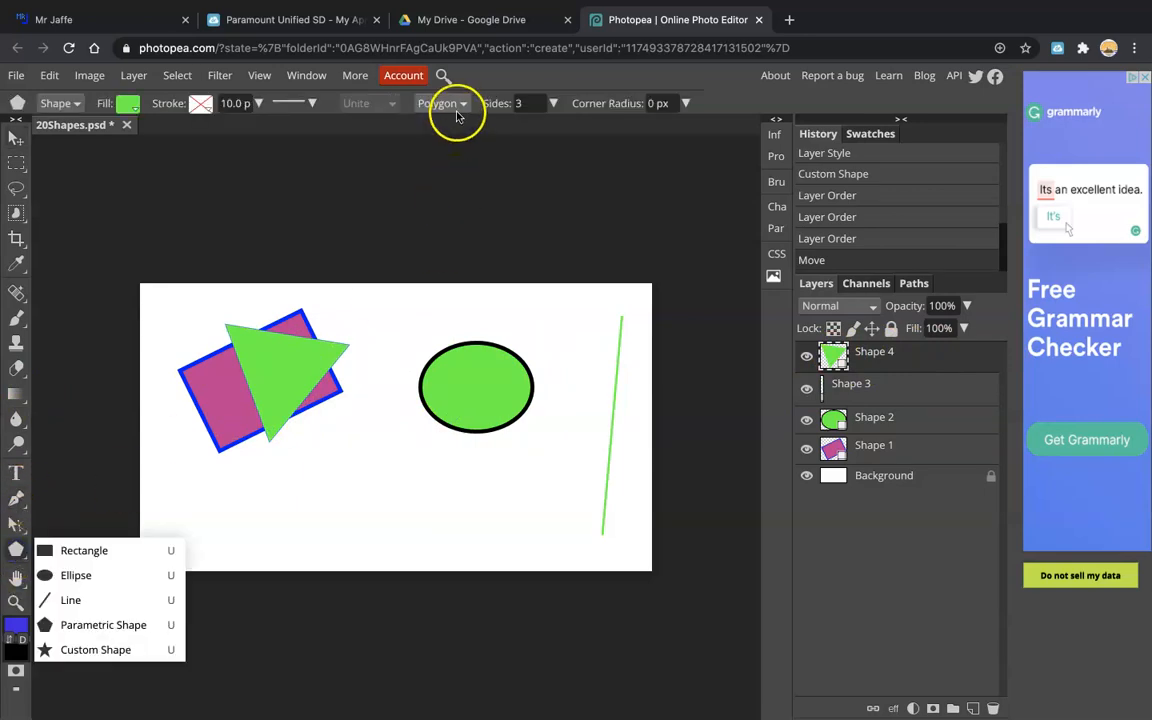
click(455, 104)
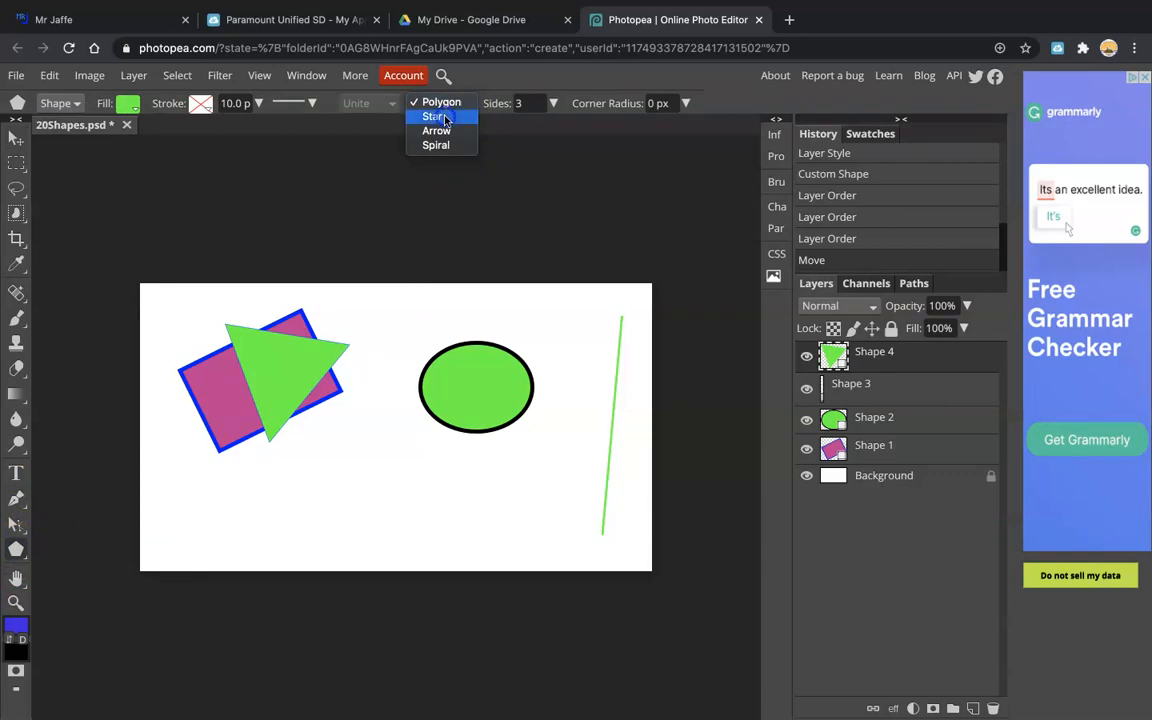
click(437, 117)
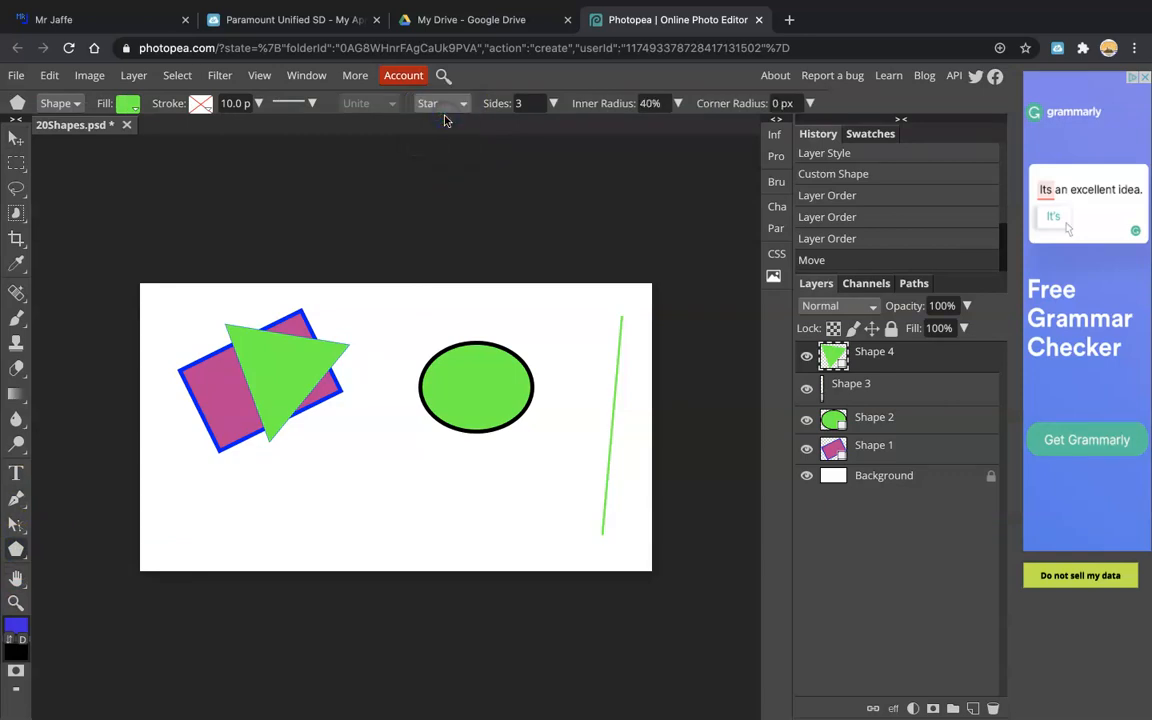
click(530, 103)
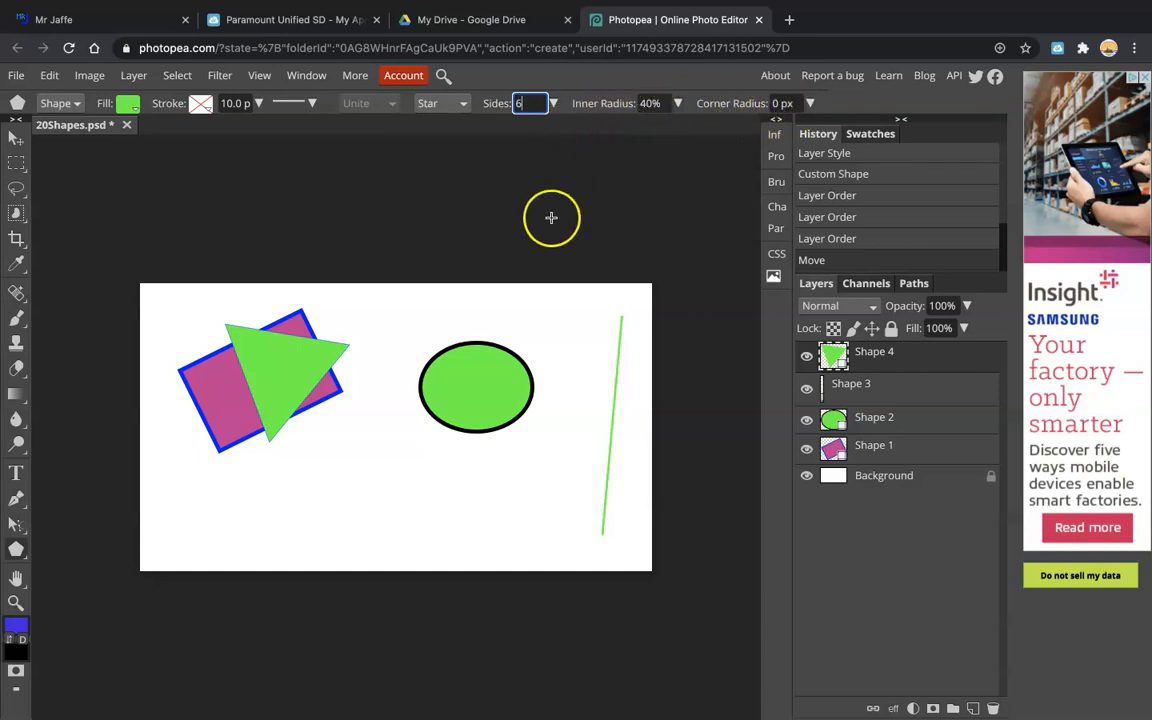
drag(354, 463, 440, 560)
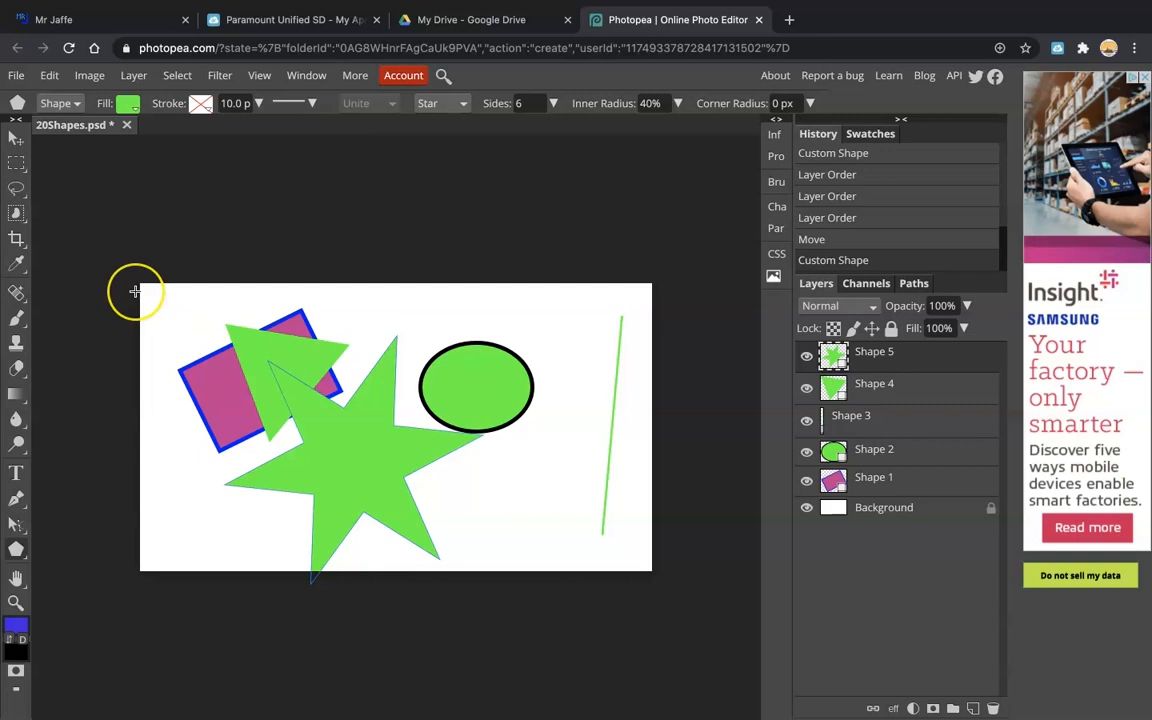
click(305, 514)
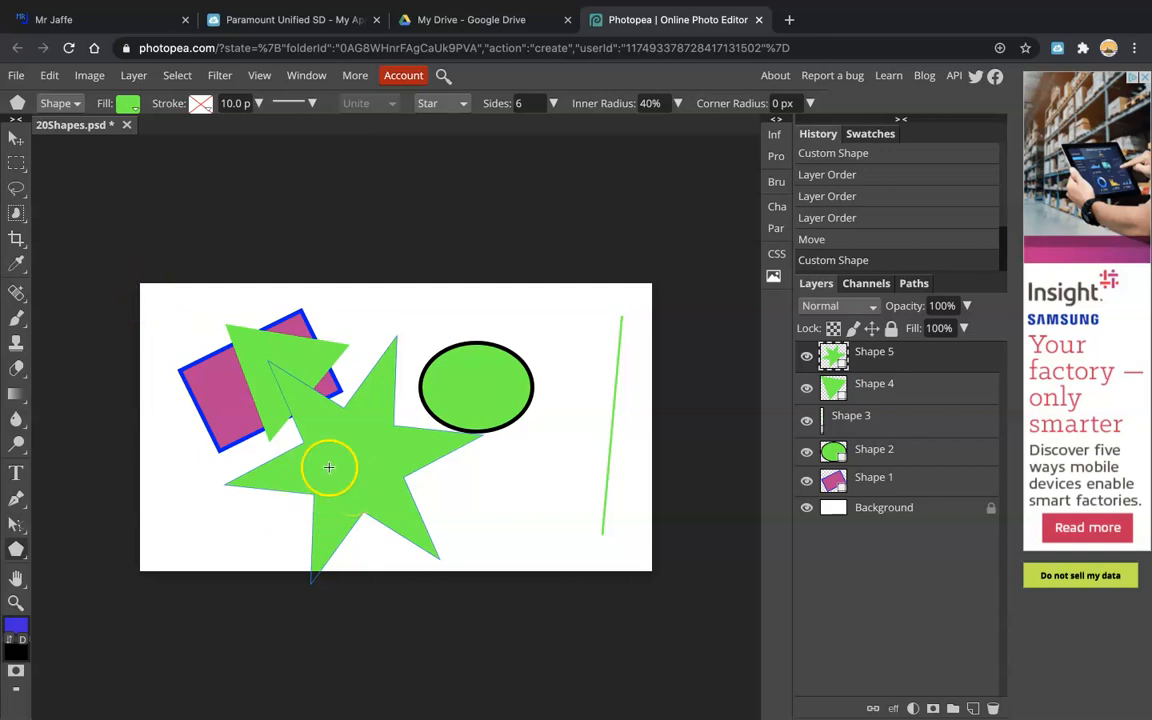
Move the star slightly up and to the right so it overlaps the ellipse, and change its fill to yellow.
click(18, 139)
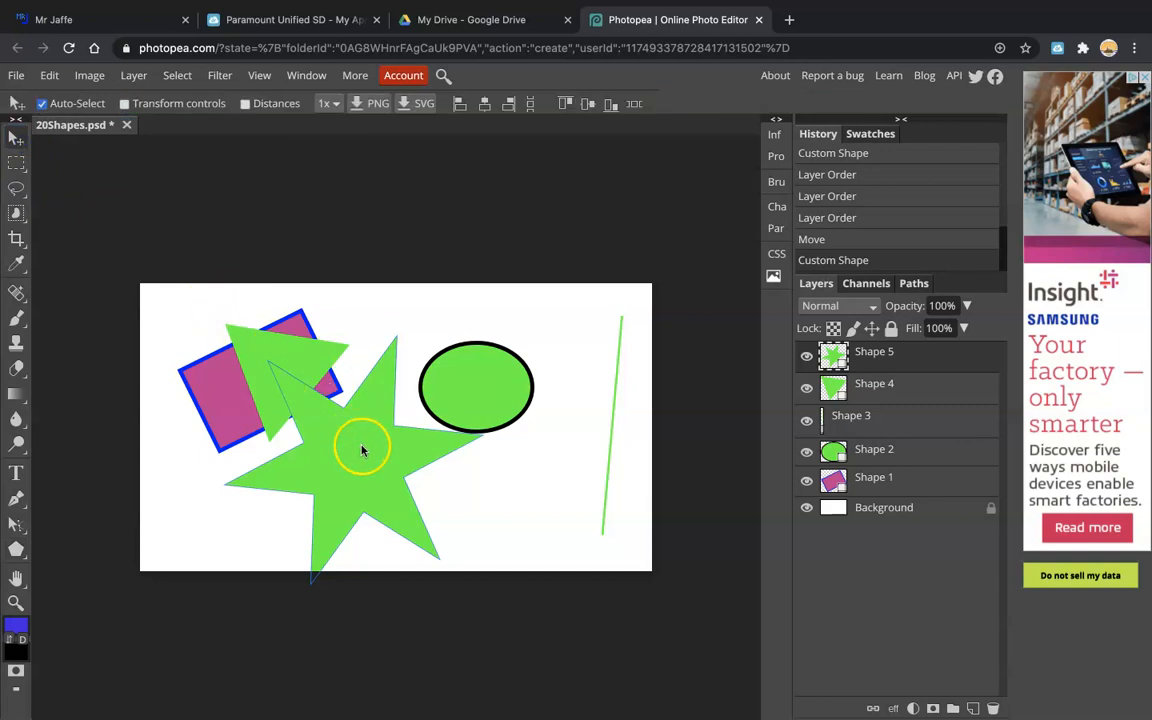
drag(362, 448, 397, 422)
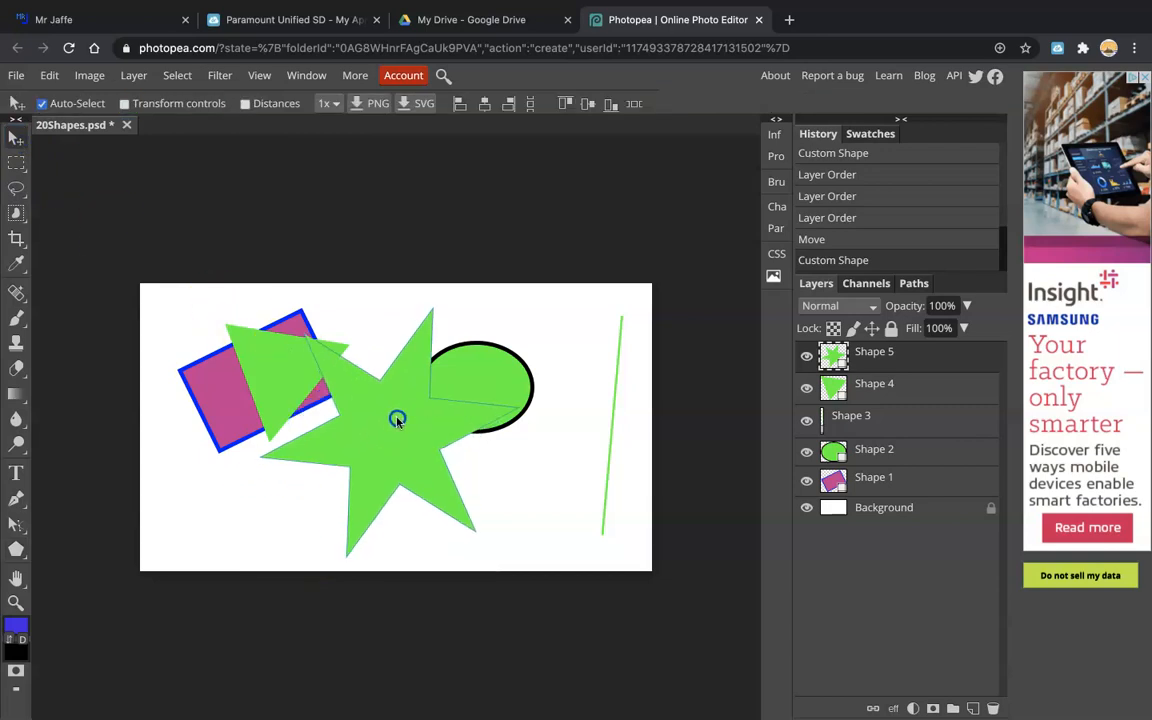
click(24, 548)
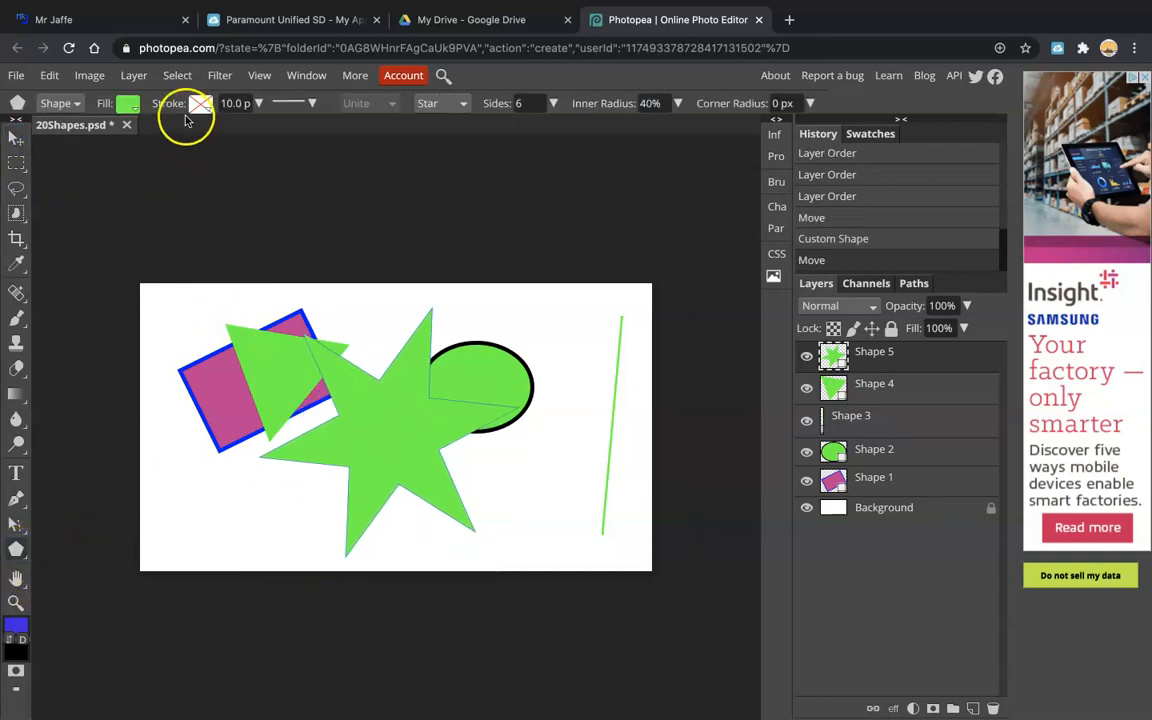
click(126, 103)
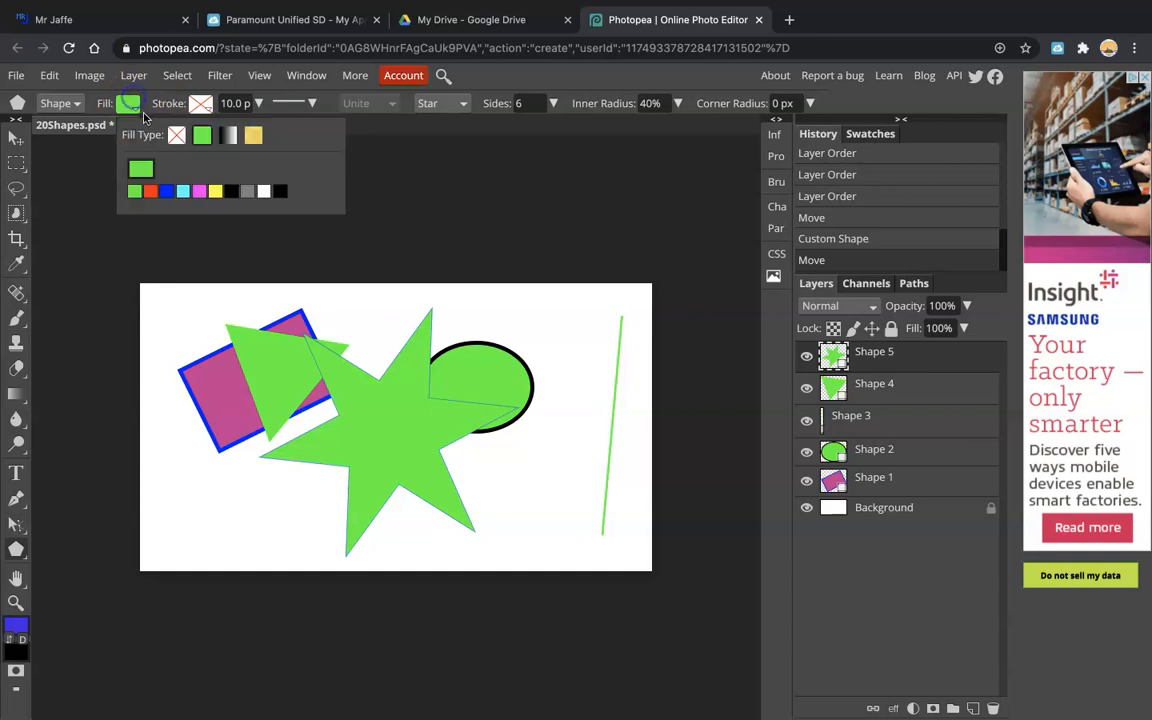
click(216, 192)
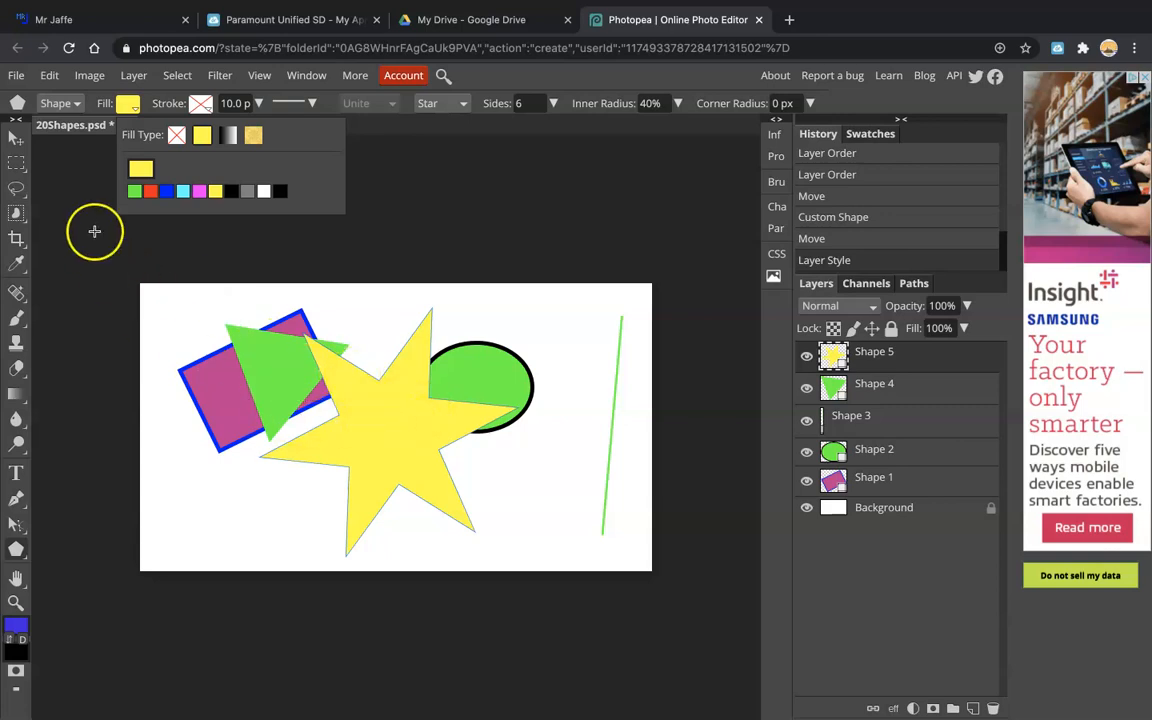
Free-transform the yellow star: narrow it to 67.25% width, rotate it 58.6°, and move it up slightly over the ellipse.
click(50, 76)
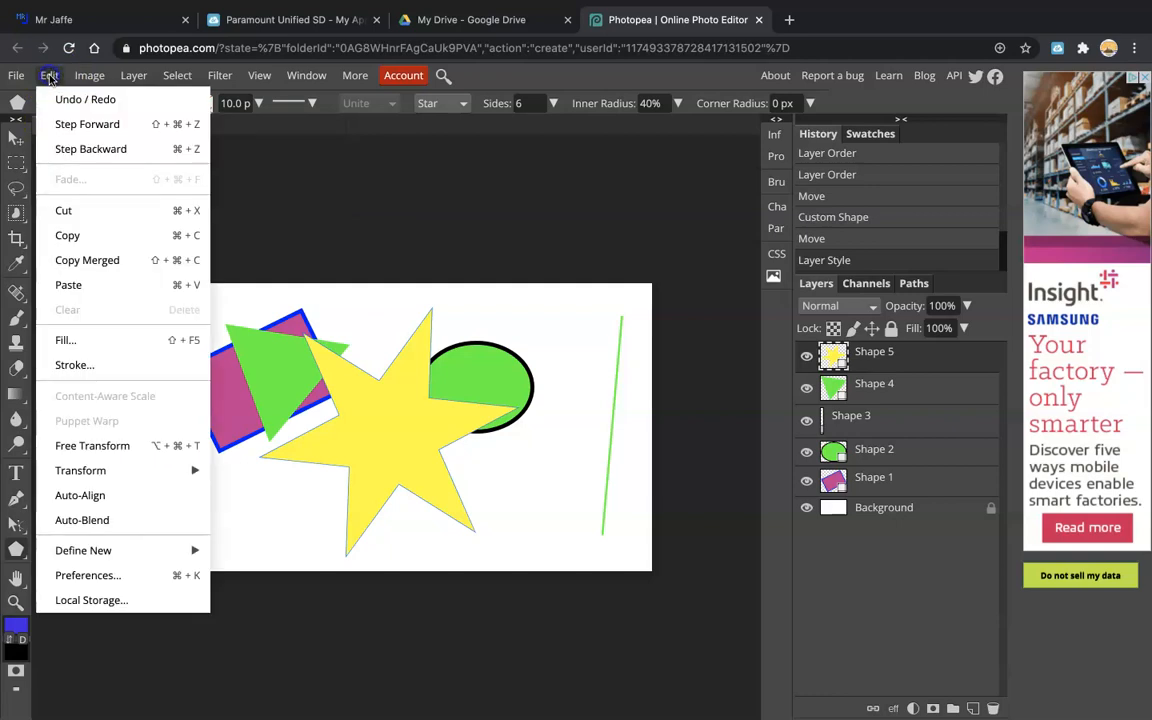
click(72, 445)
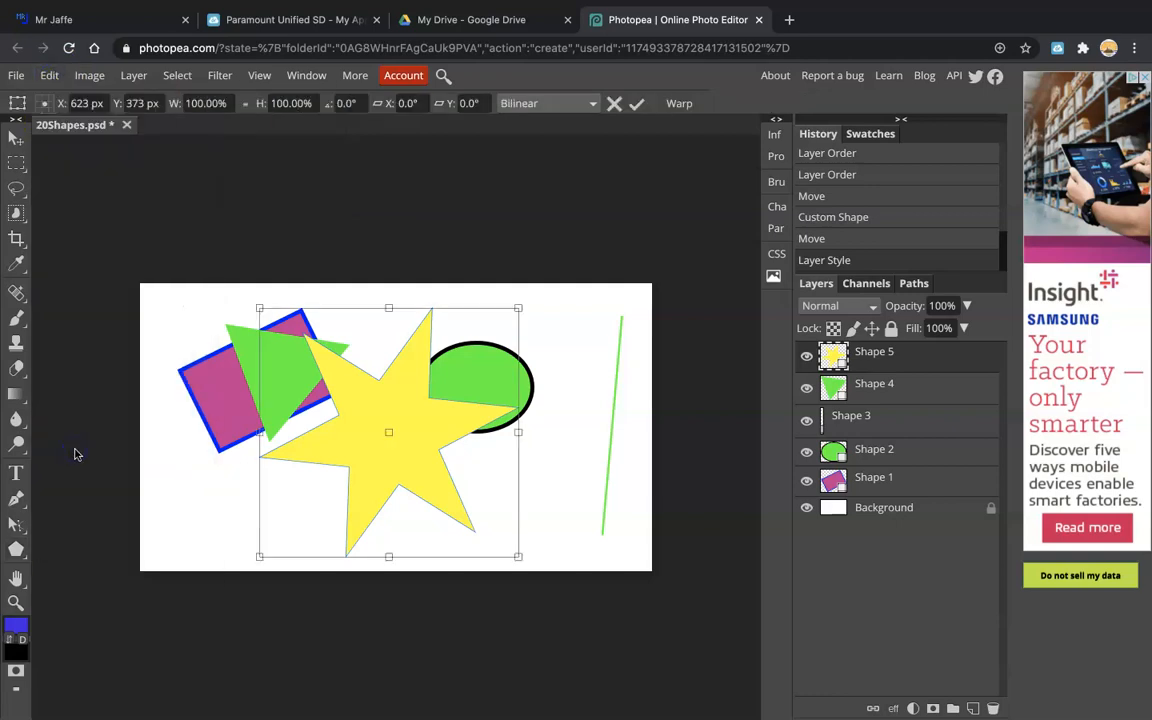
drag(261, 432, 344, 432)
drag(521, 295, 579, 440)
drag(404, 437, 403, 410)
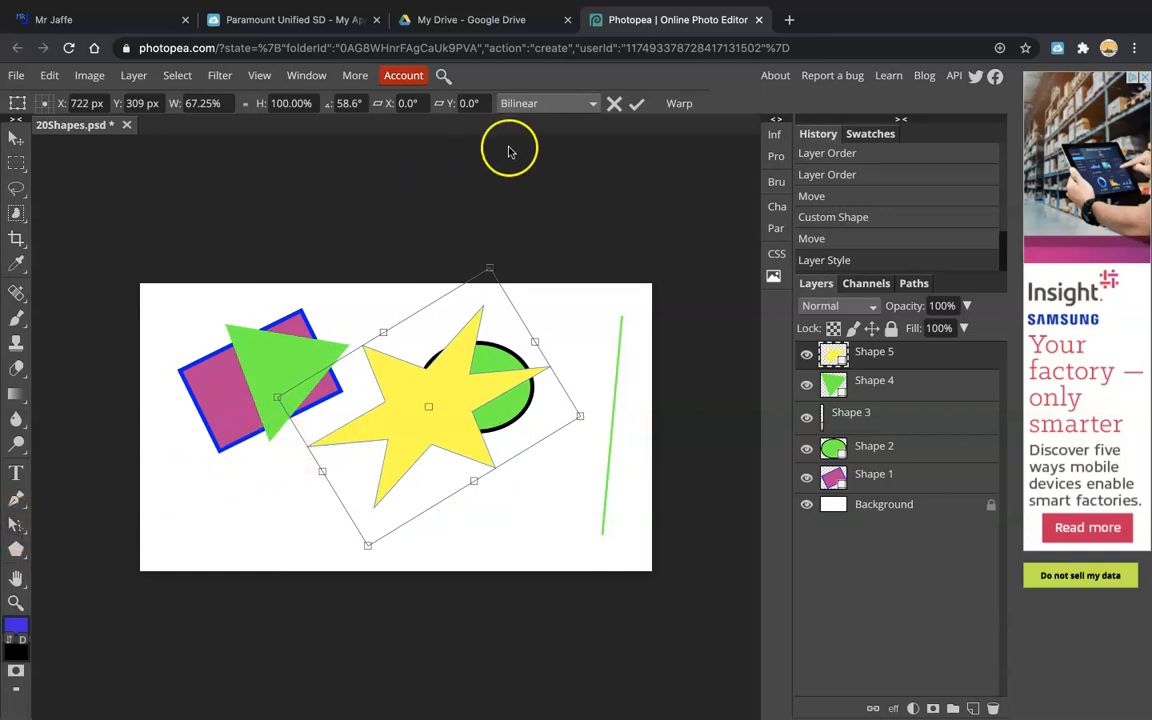
click(637, 104)
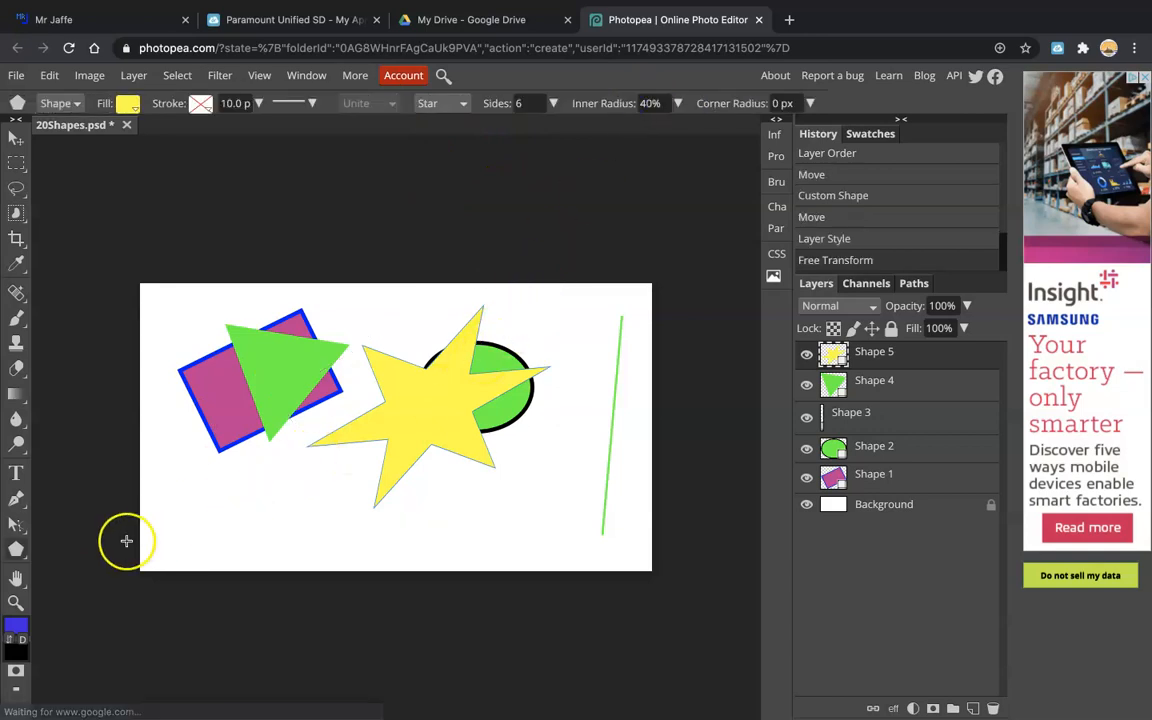
Draw a long, nearly horizontal yellow parametric arrow pointing right, with 5 px width and 300% tip size, below the star.
click(462, 104)
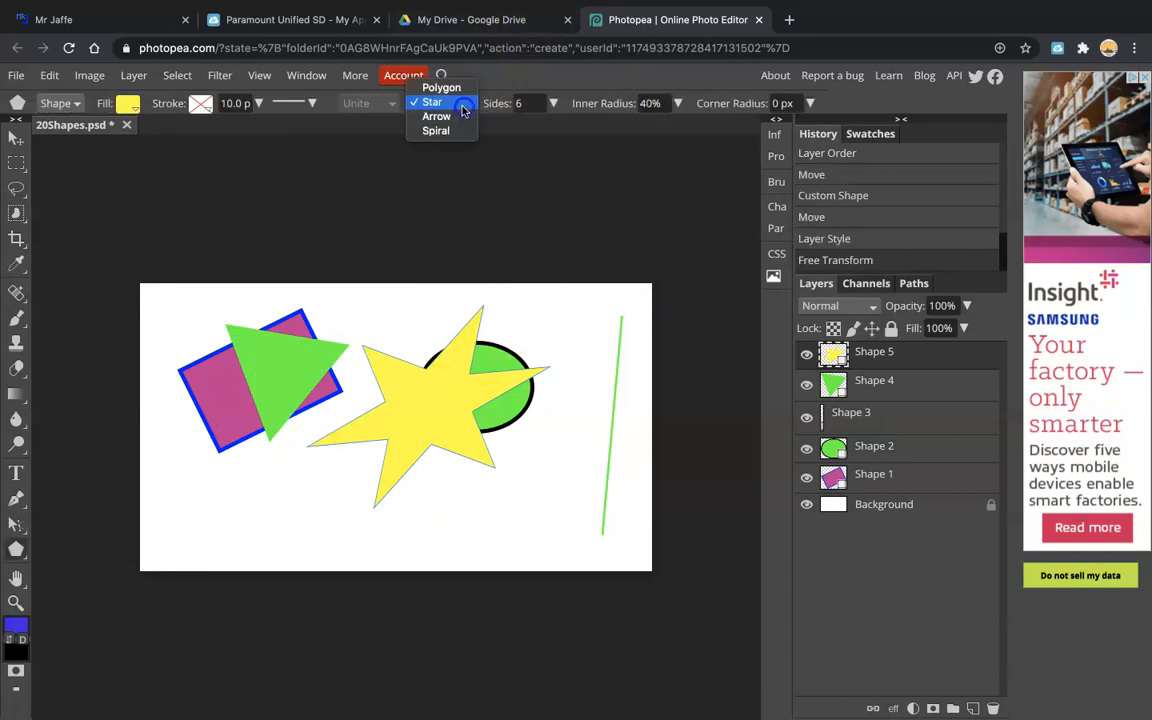
click(451, 118)
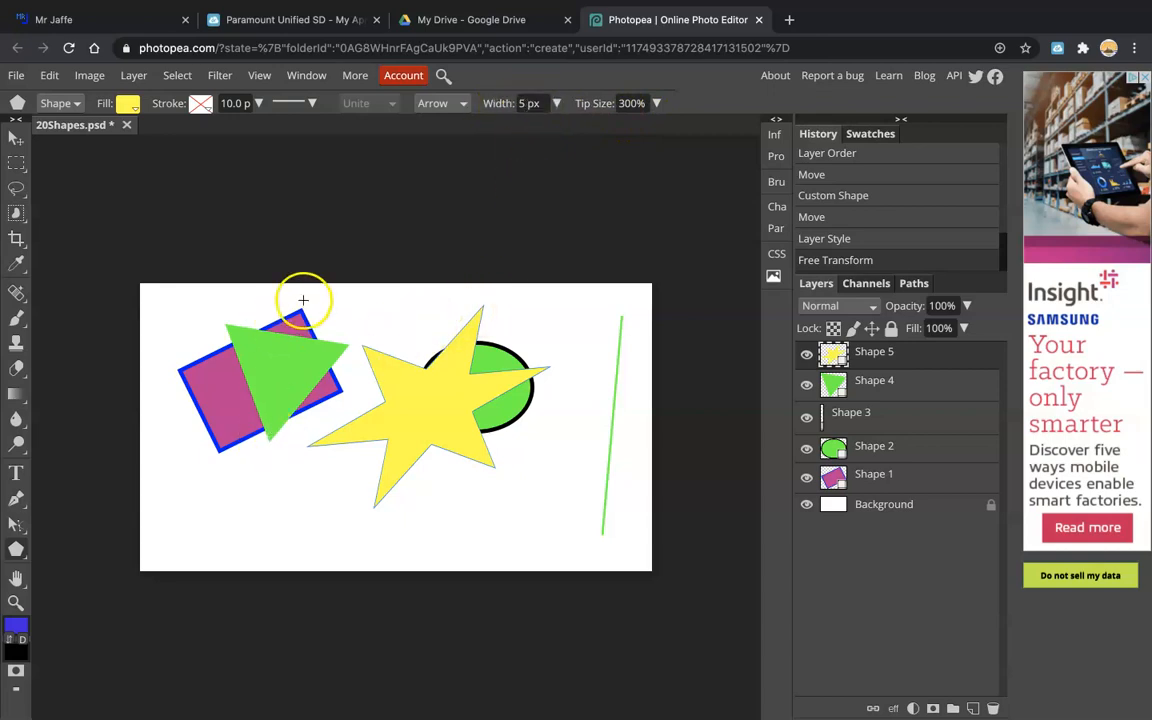
drag(387, 548, 460, 529)
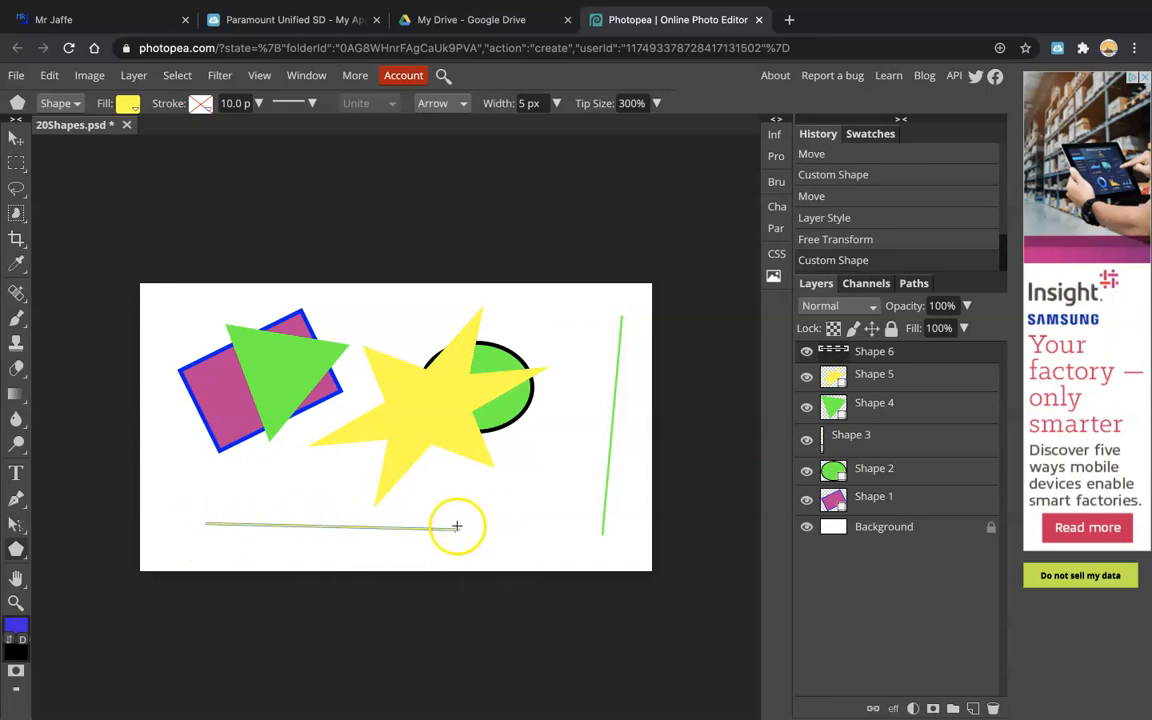
Draw a second yellow arrow with 500% tip size, pointing steeply downward just left of the green line.
click(656, 104)
drag(625, 132, 645, 134)
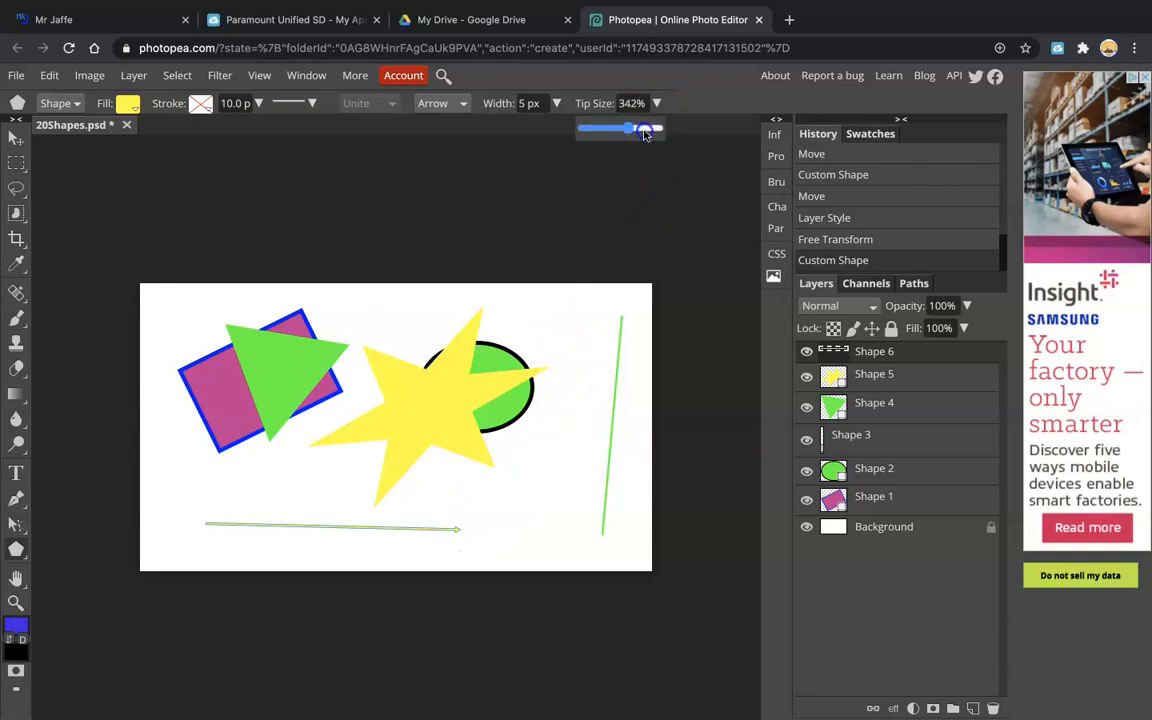
drag(597, 323, 576, 462)
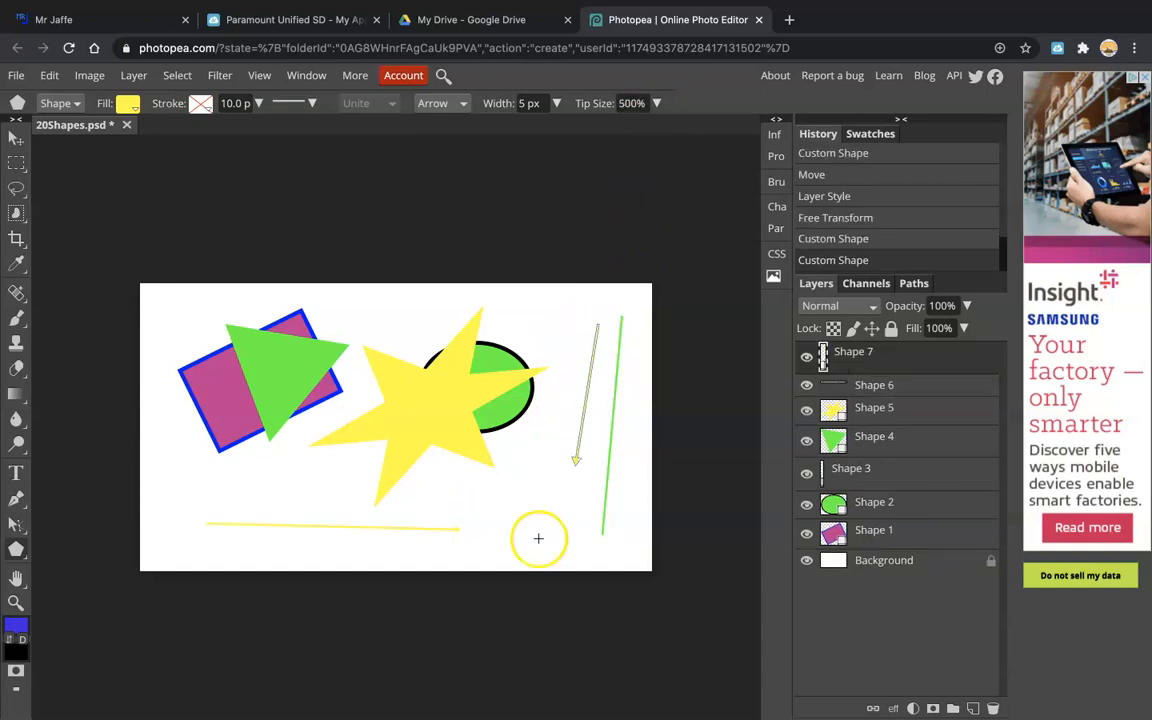
drag(576, 459, 576, 460)
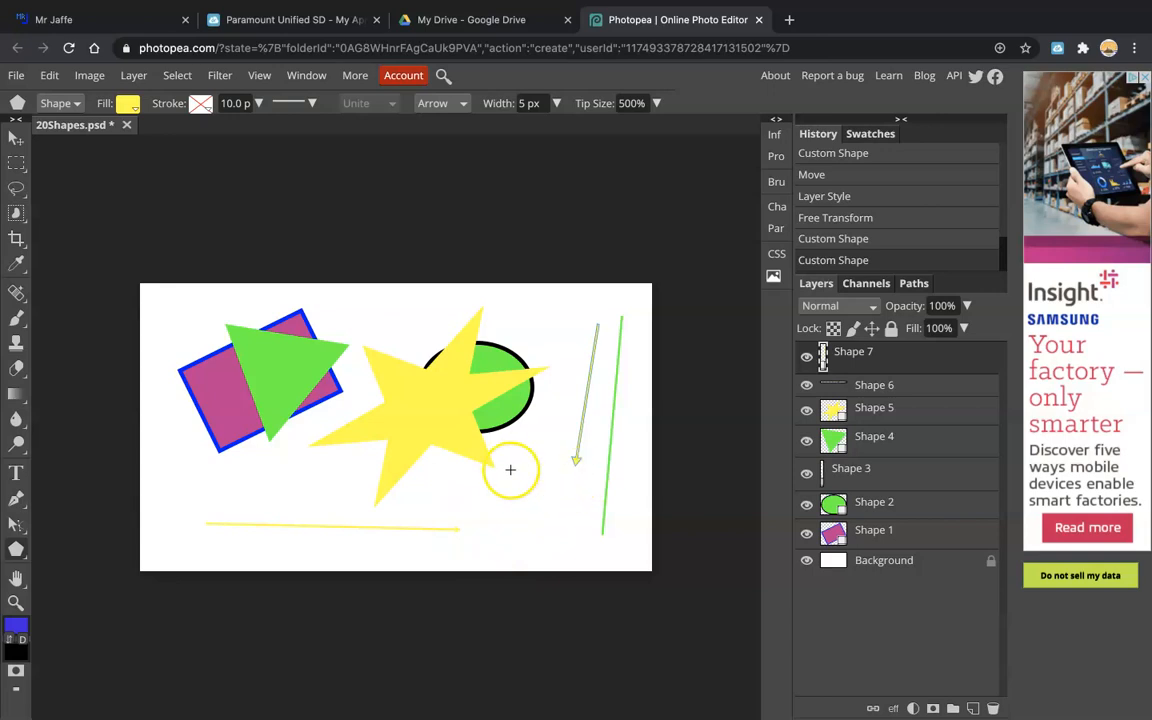
Give the downward-pointing arrow a solid black stroke with a width of 2 pt.
click(200, 103)
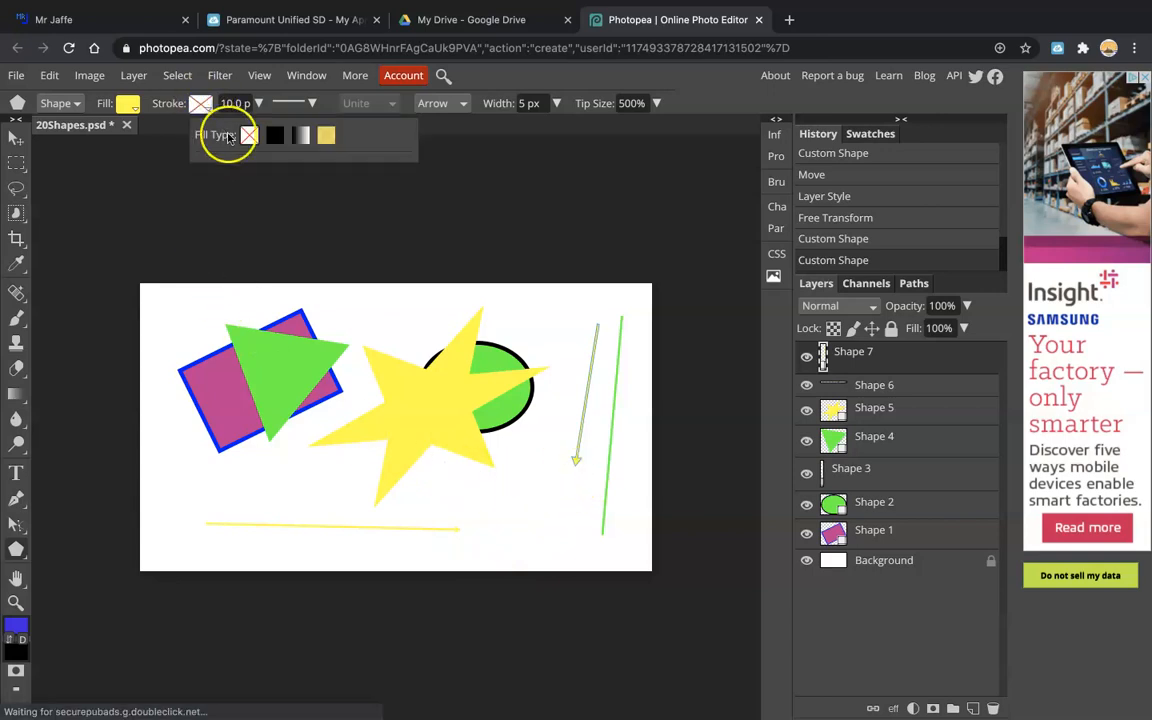
click(277, 137)
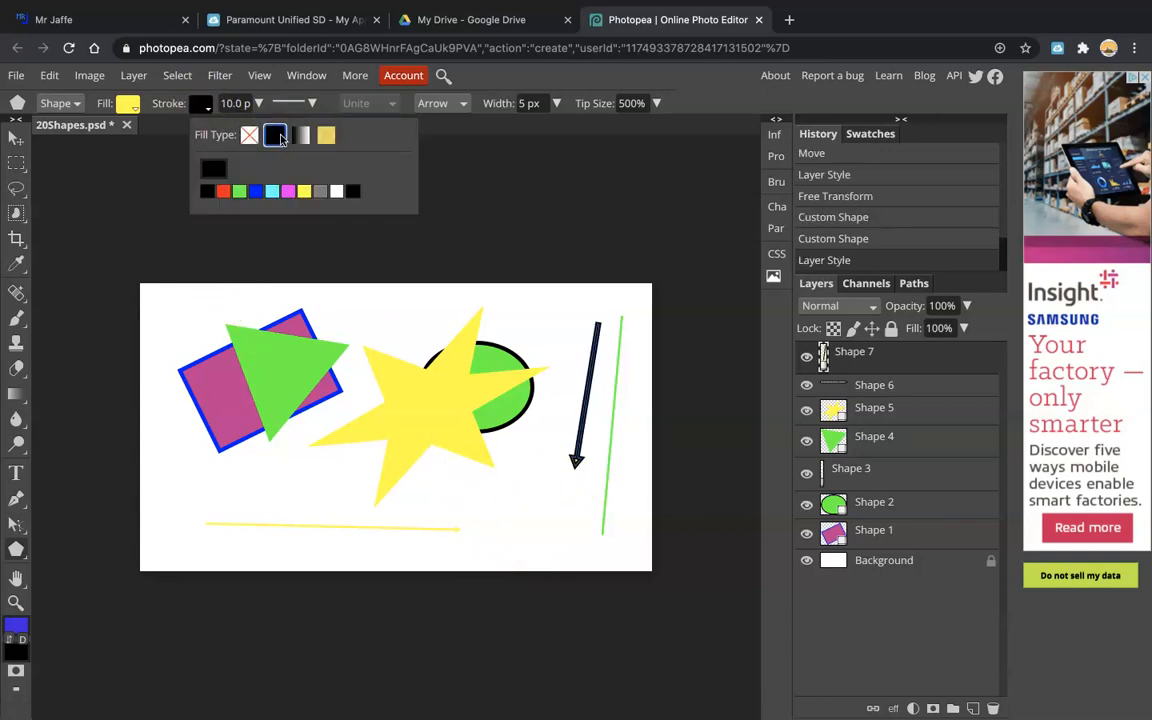
click(259, 103)
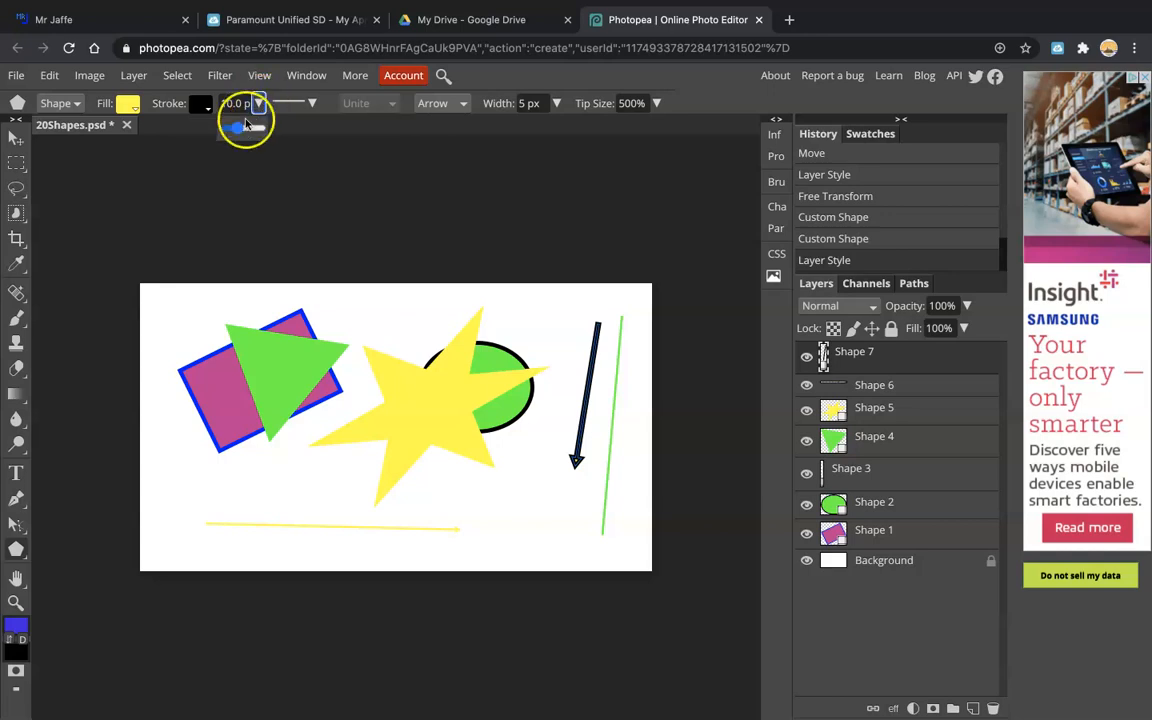
click(238, 104)
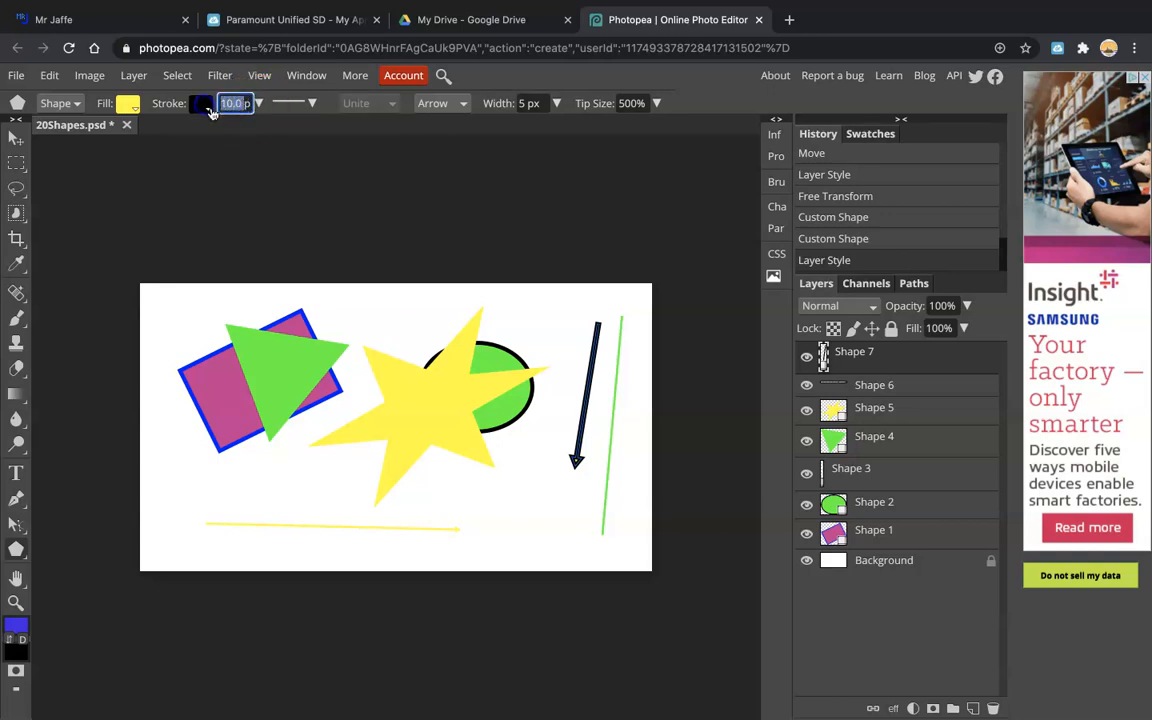
text(2 pt)
click(512, 343)
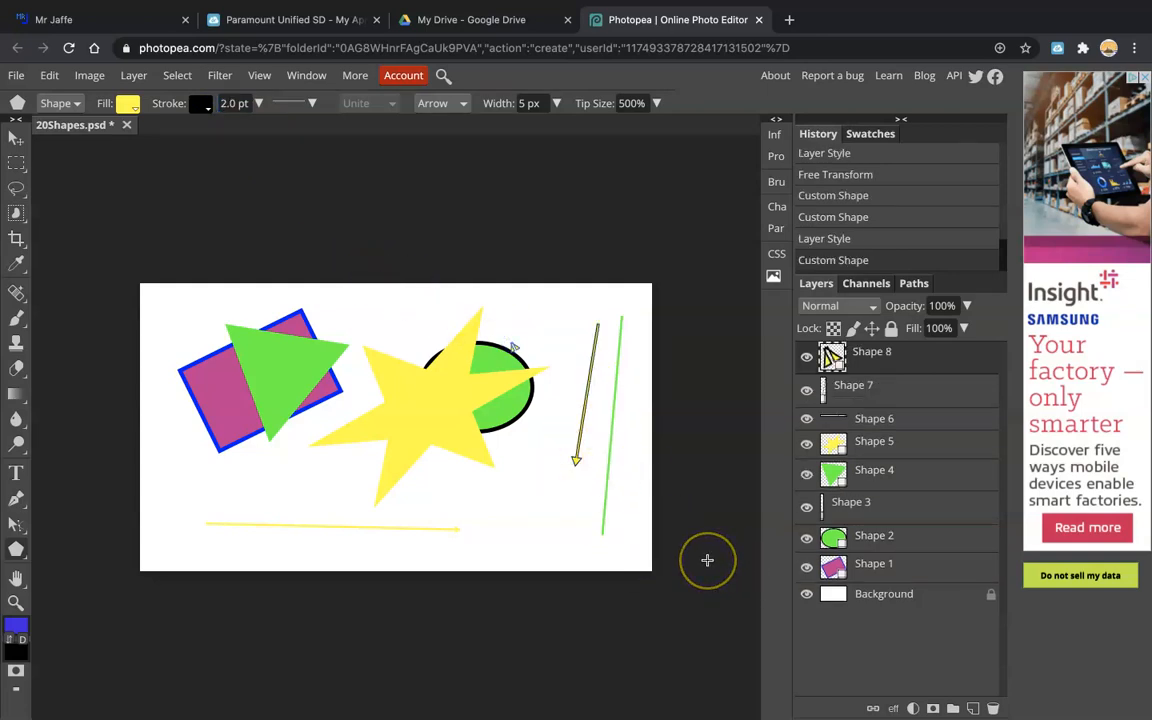
Draw a large yellow parametric spiral with length 4 in the upper right of the canvas, covering part of the ellipse.
click(440, 103)
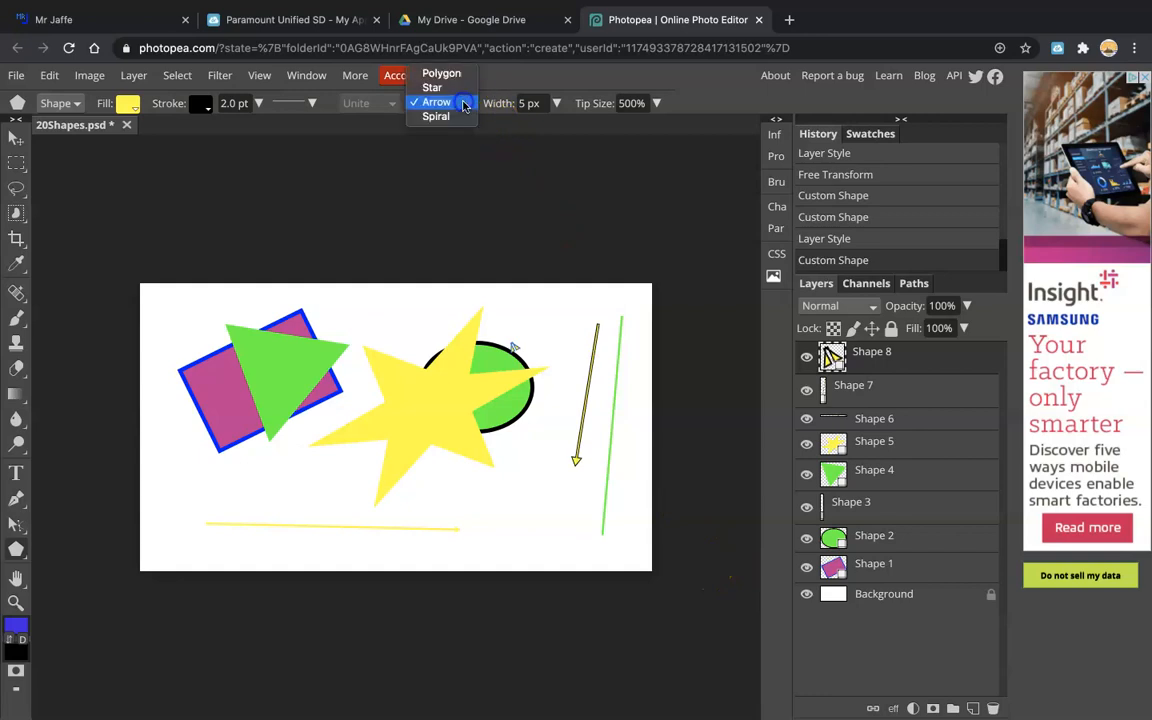
click(454, 117)
drag(586, 347, 492, 363)
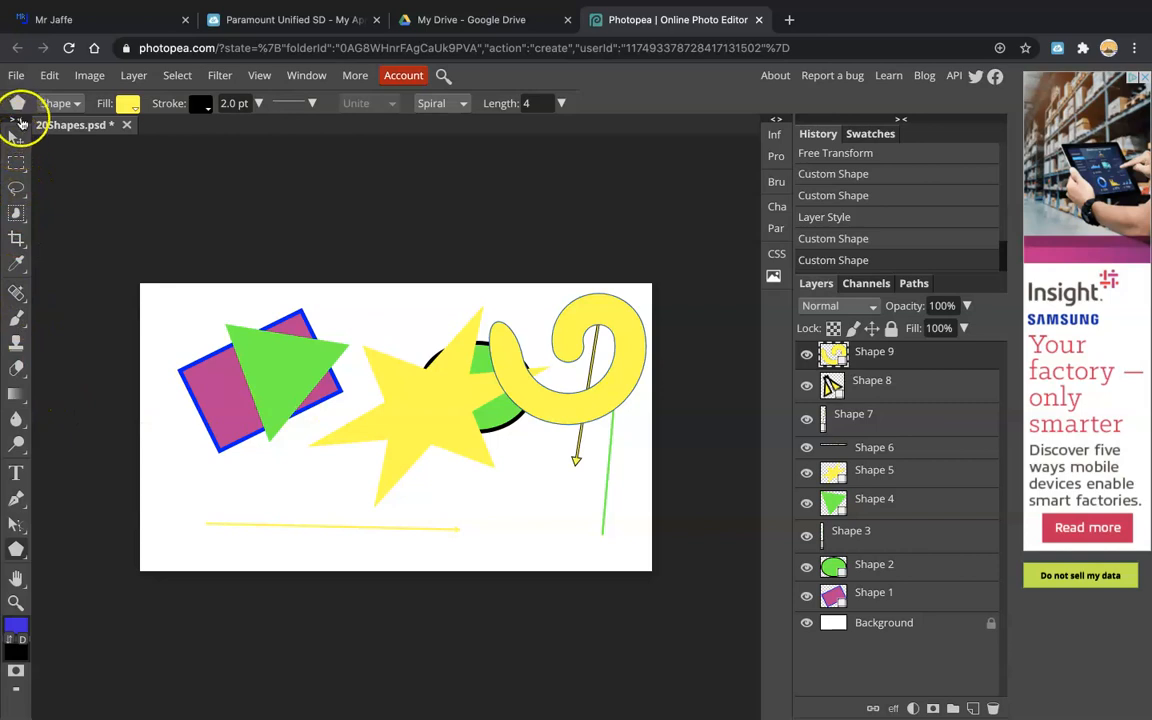
Free-transform the spiral: rotate it -72.3°, flip its height to -84.31%, and move it onto the lower part of the rectangle and triangle.
click(48, 76)
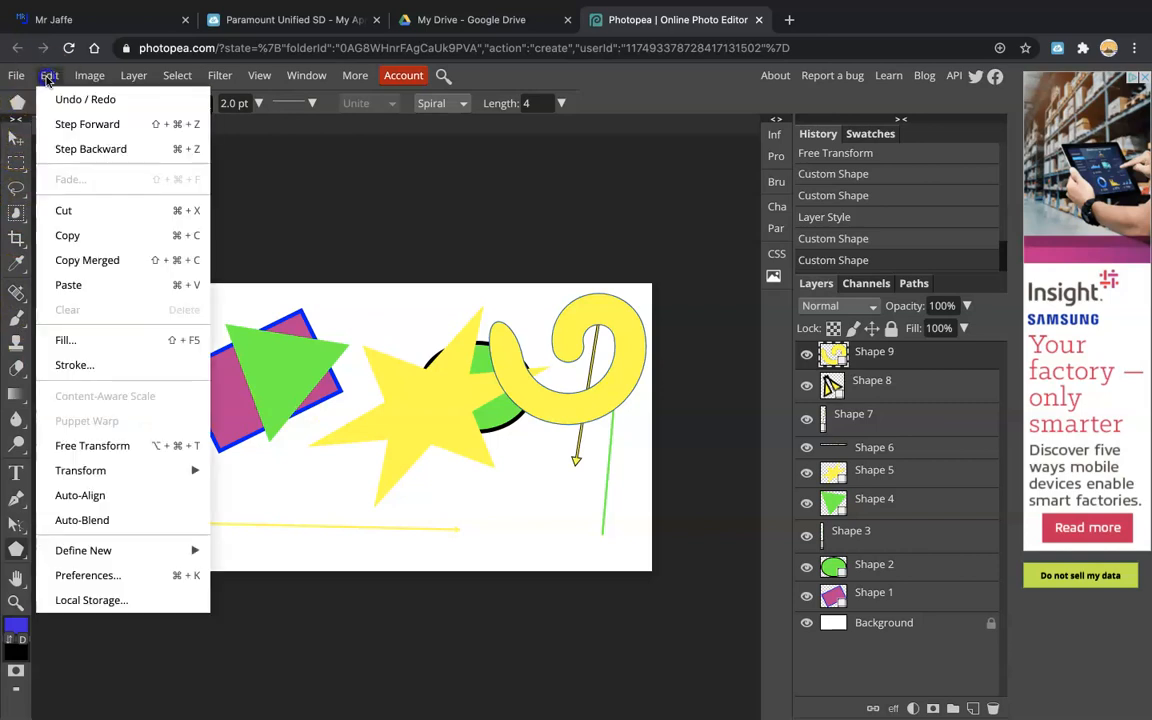
click(77, 444)
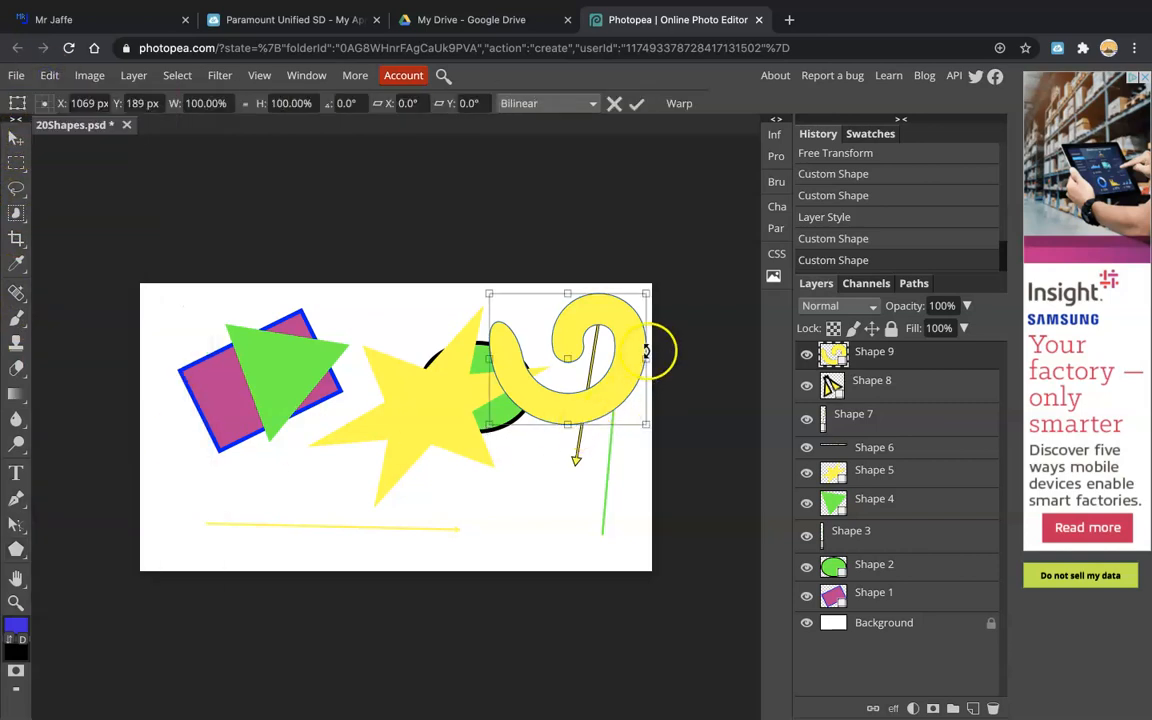
drag(471, 283, 406, 468)
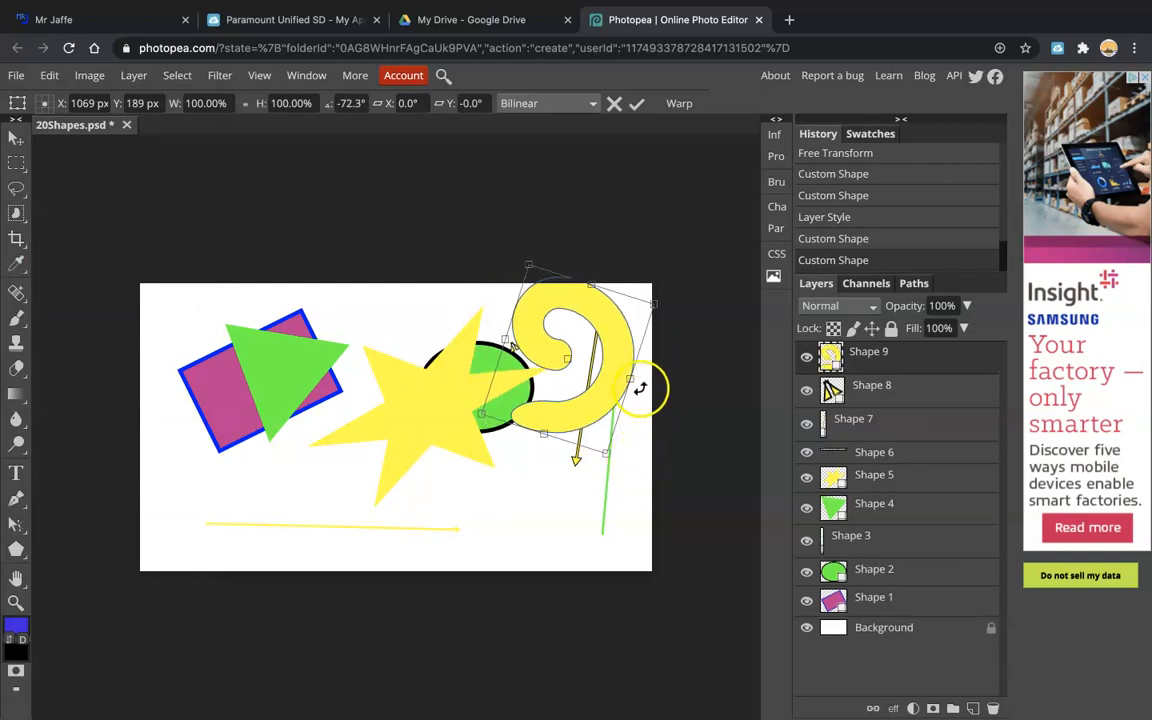
drag(630, 377, 380, 371)
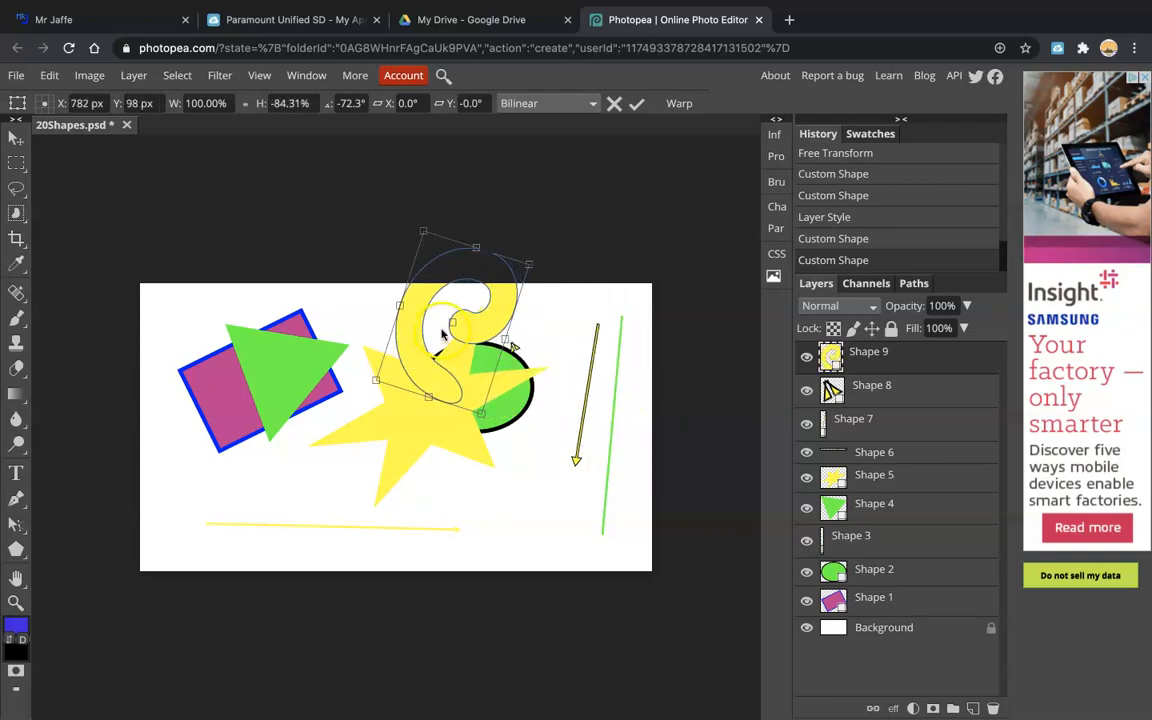
drag(419, 308, 264, 423)
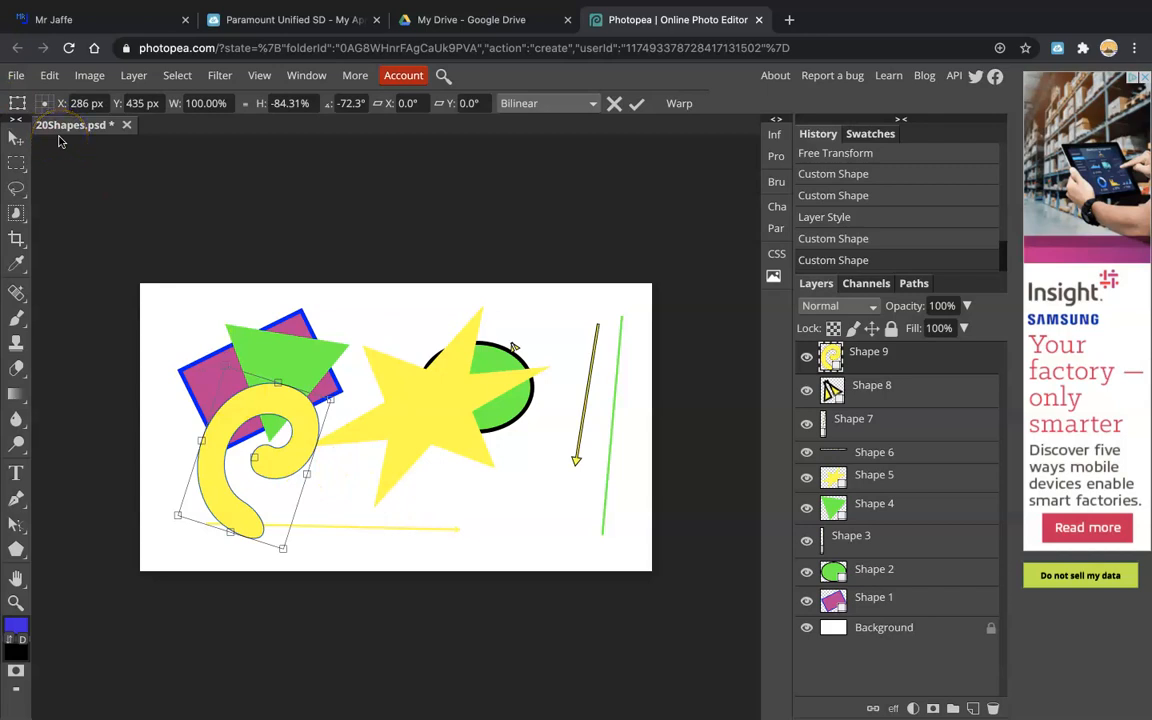
click(147, 197)
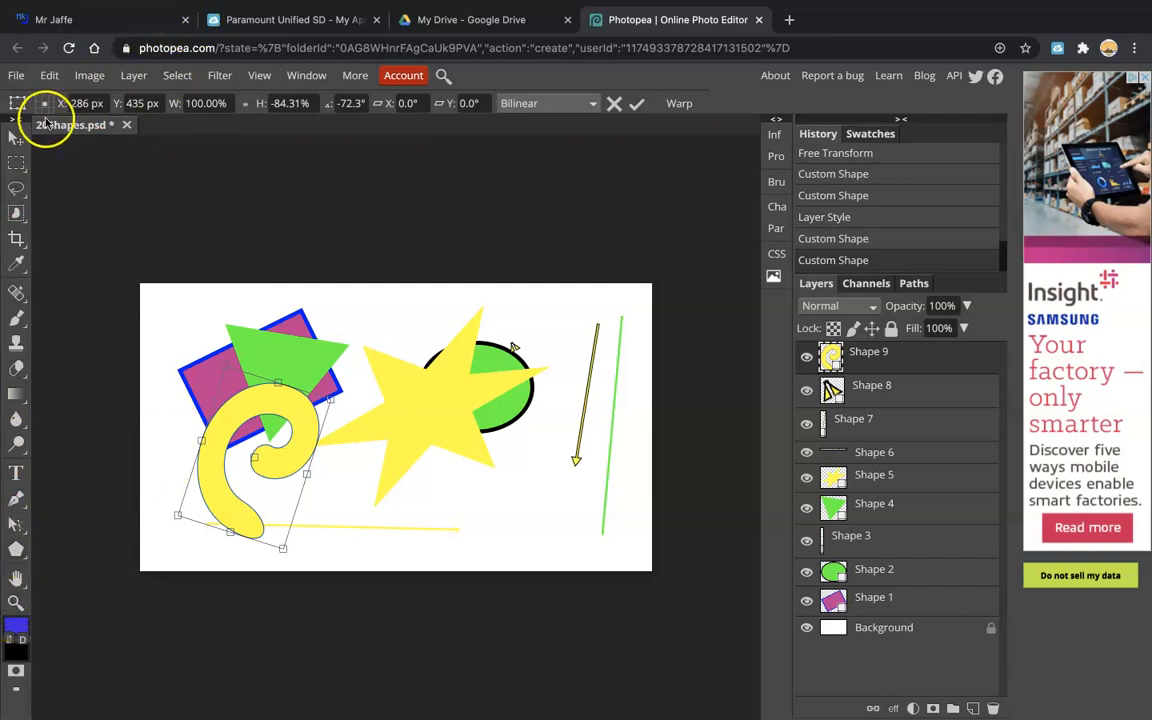
click(637, 104)
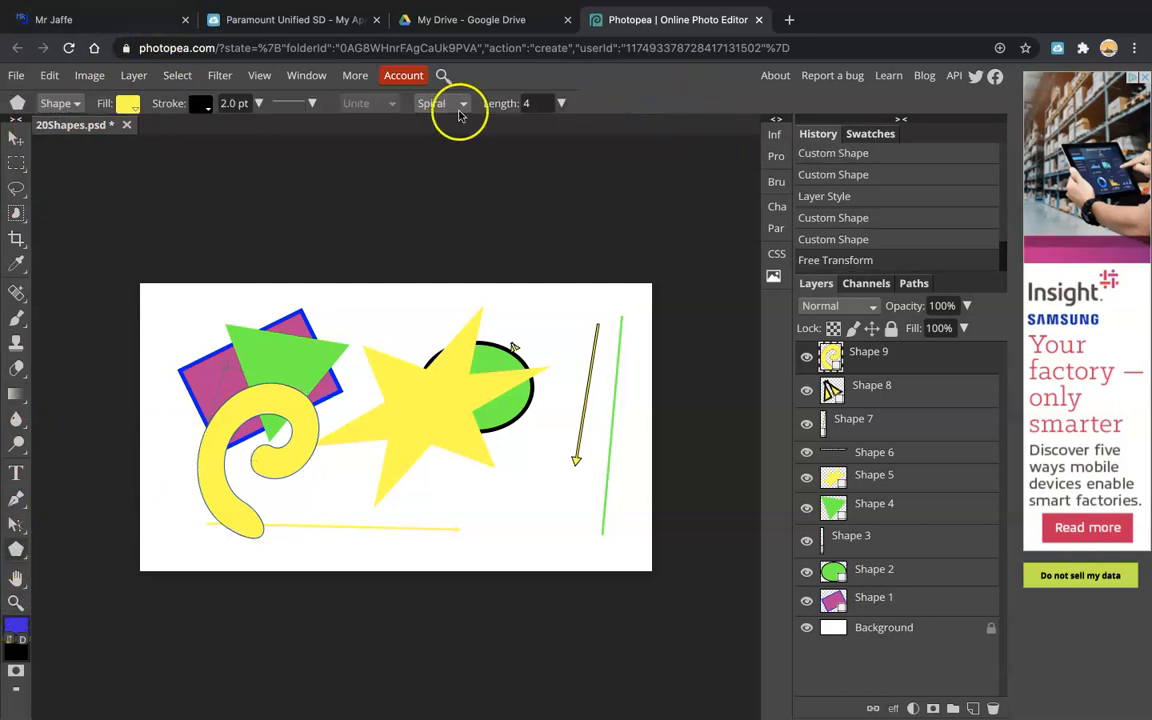
Try gradient fills on the spiral: black to white, the orange and purple preset, rainbow, and blue to black.
click(127, 103)
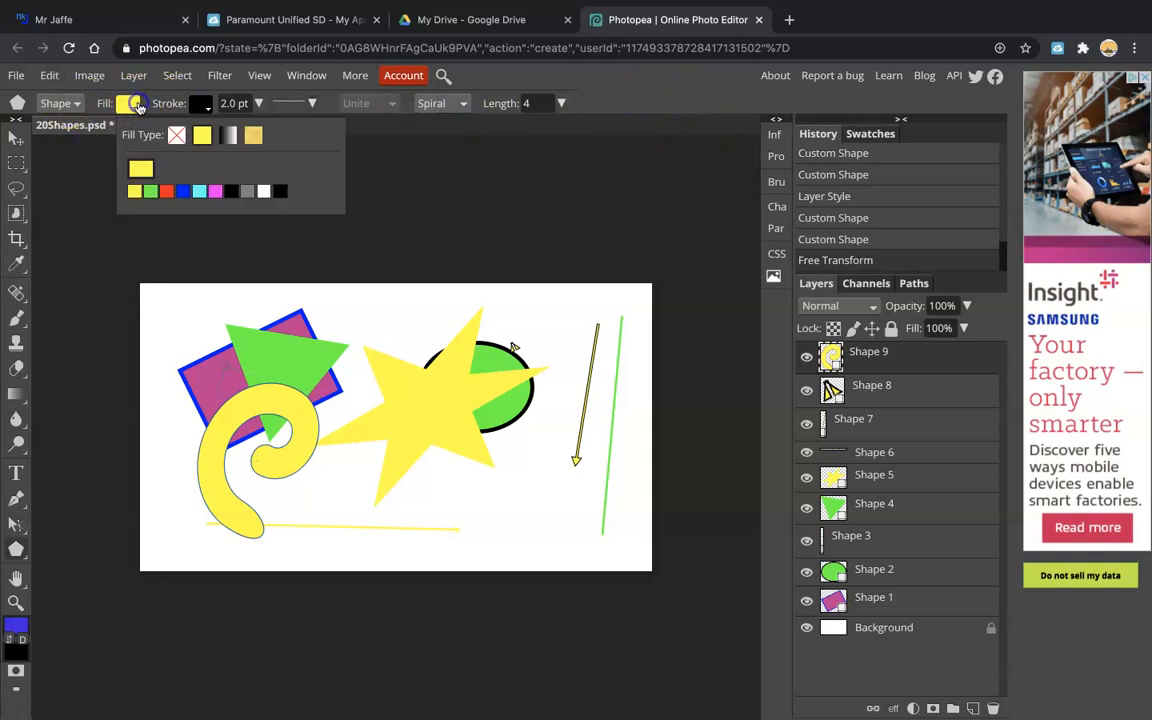
click(228, 135)
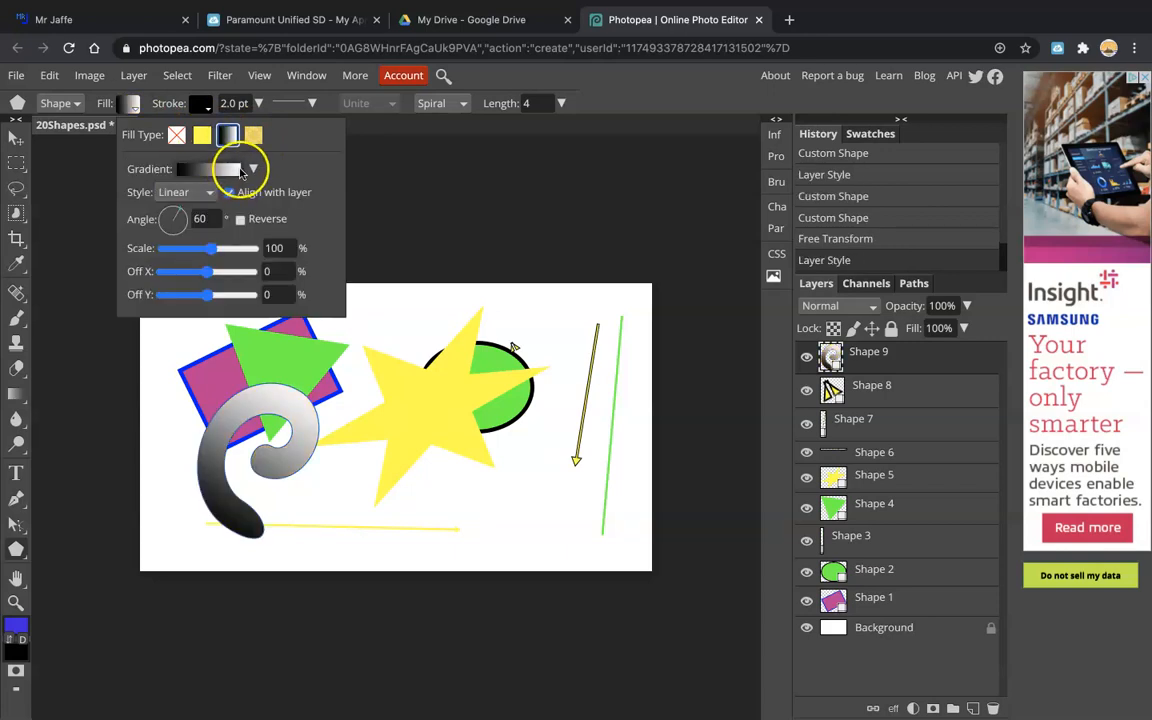
click(253, 170)
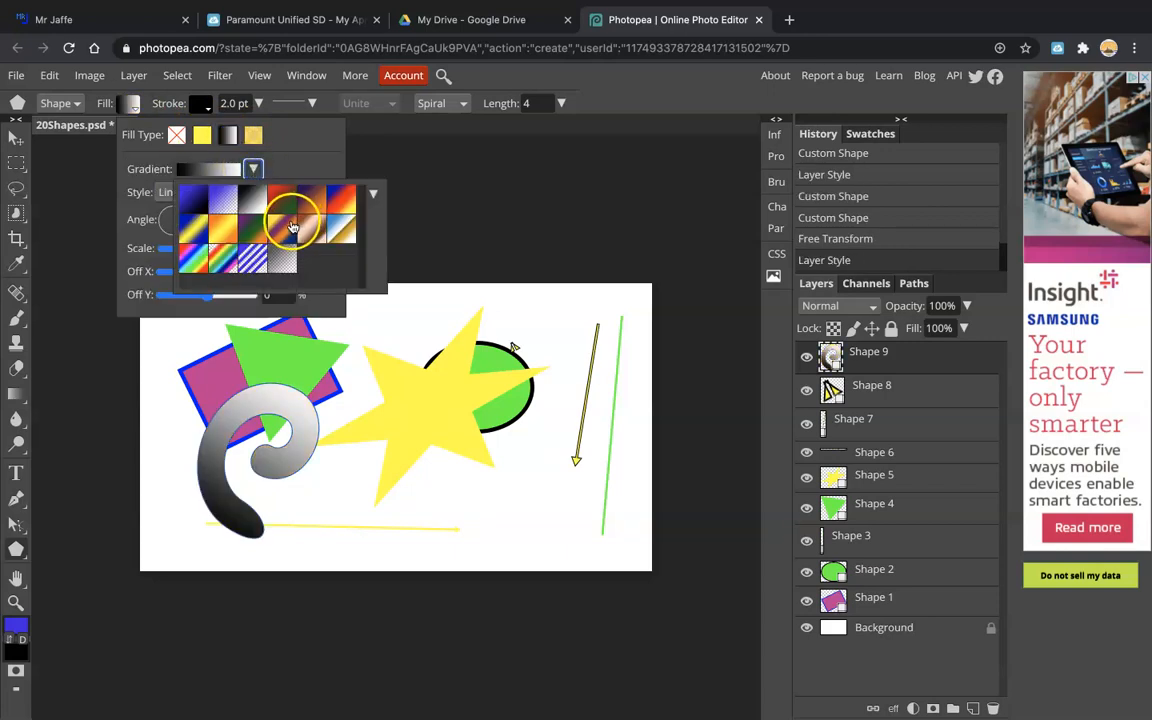
click(289, 228)
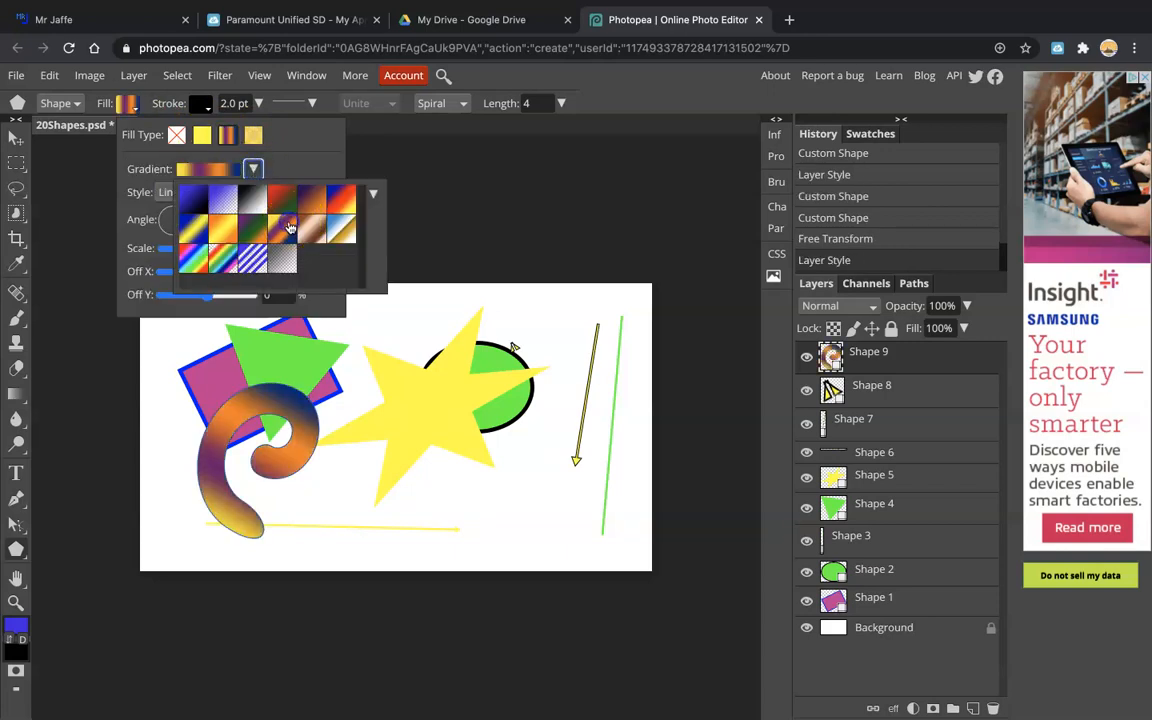
click(230, 256)
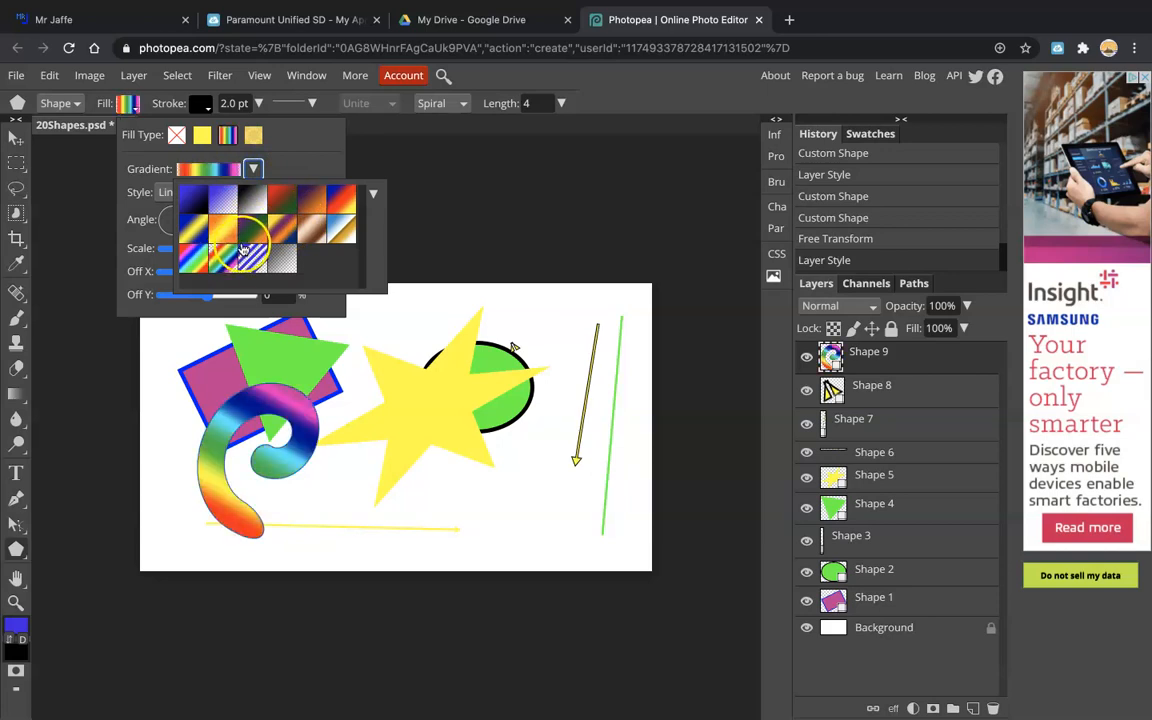
click(196, 202)
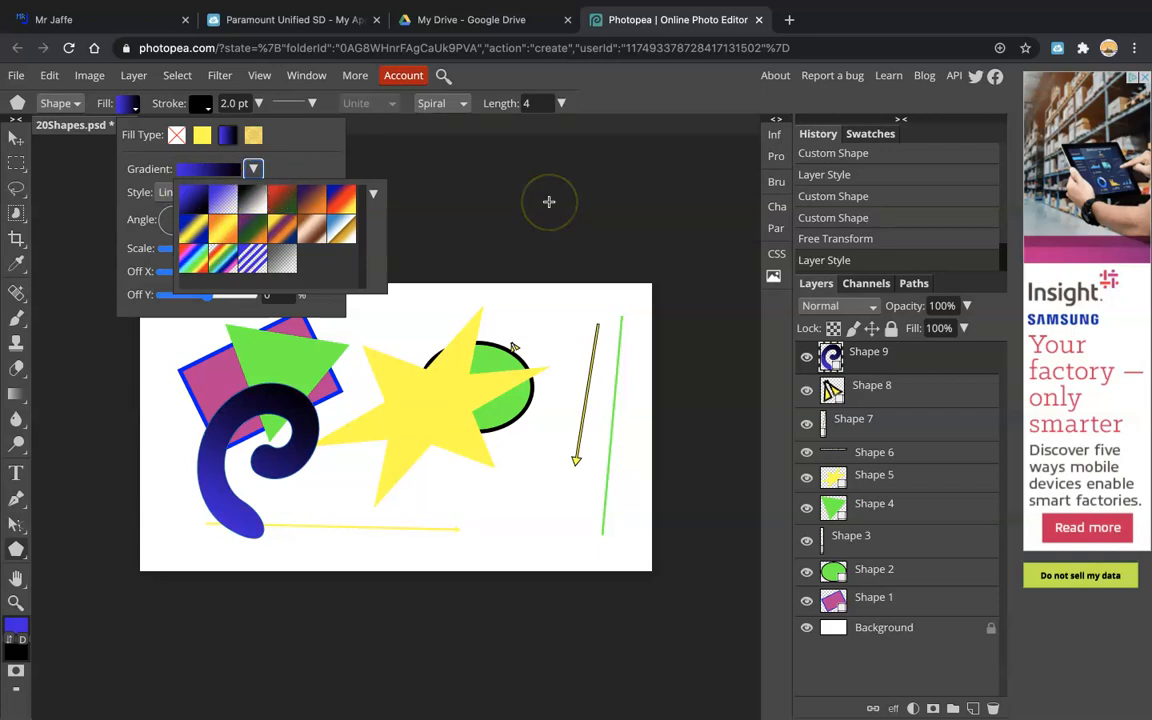
Fill the spiral with the red pattern with yellow dots.
click(253, 135)
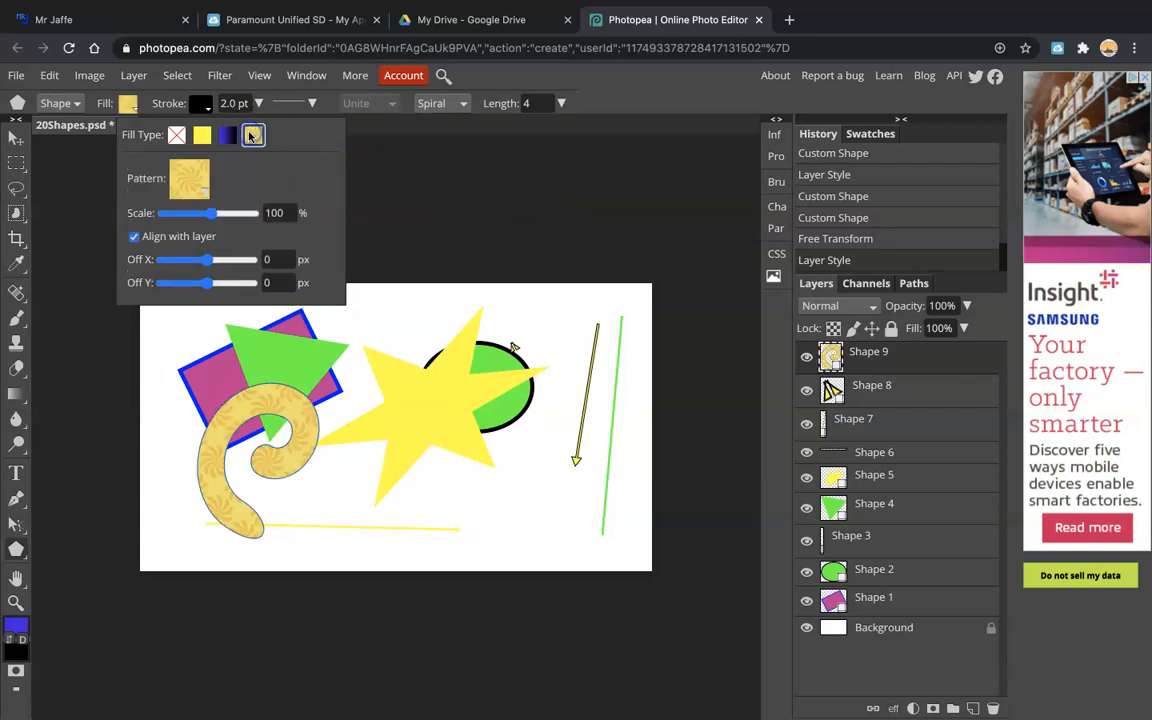
click(206, 191)
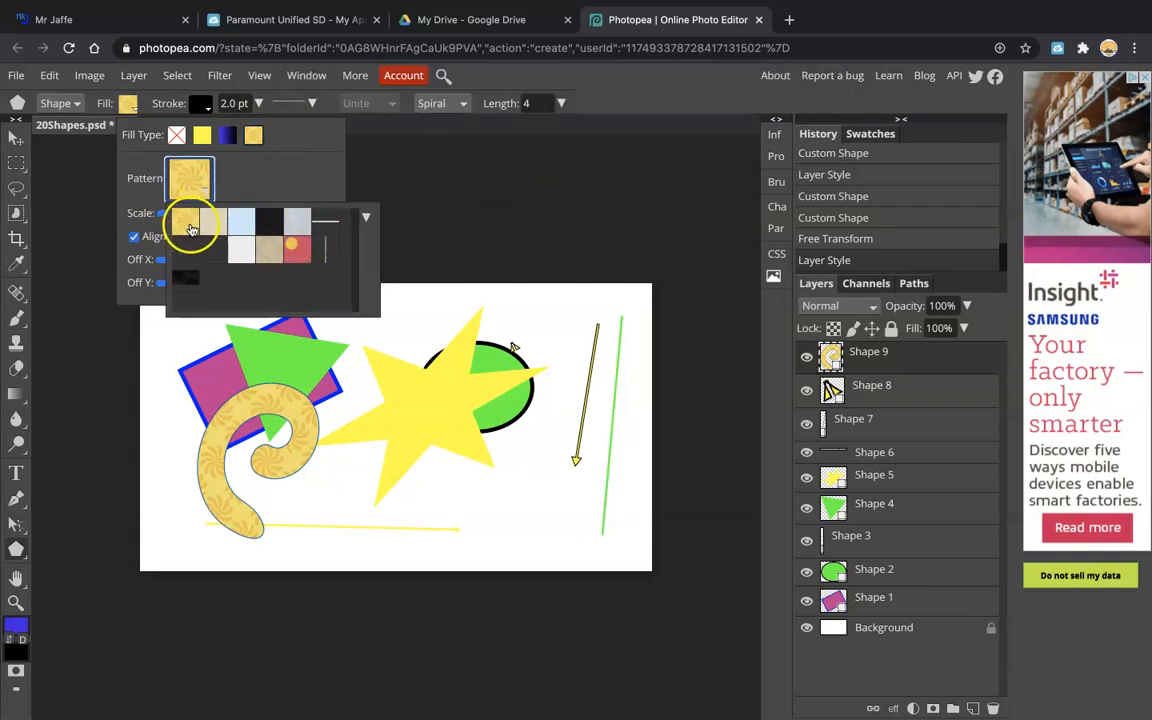
click(297, 248)
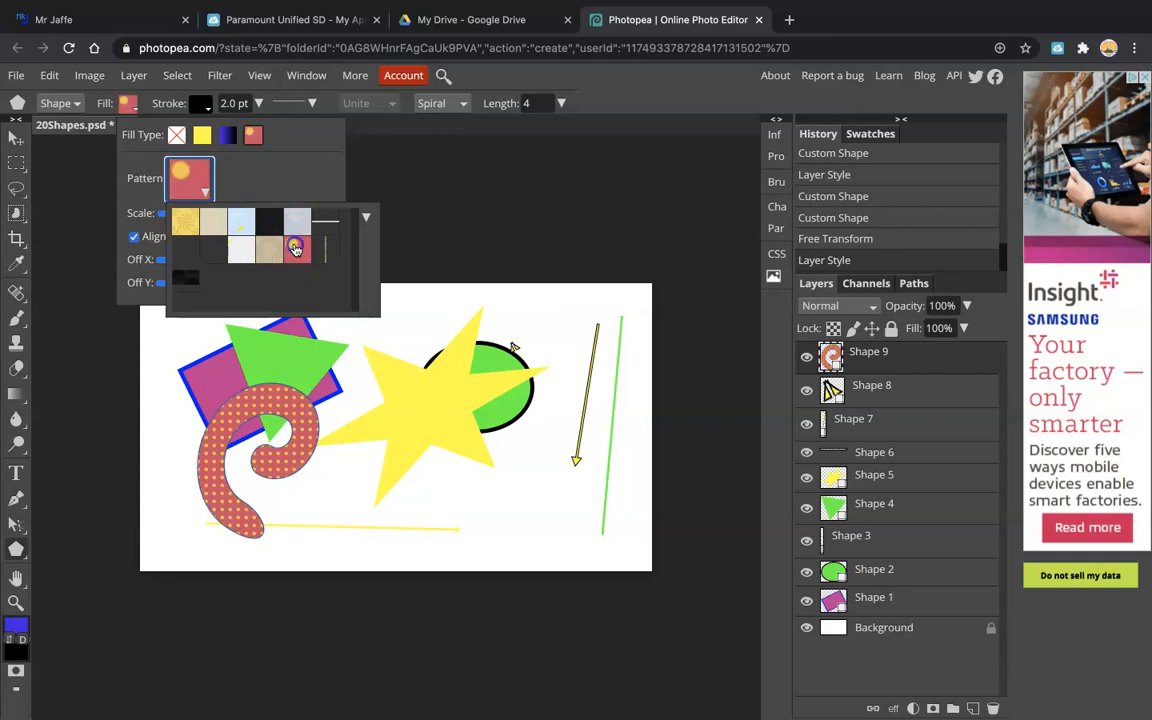
click(260, 177)
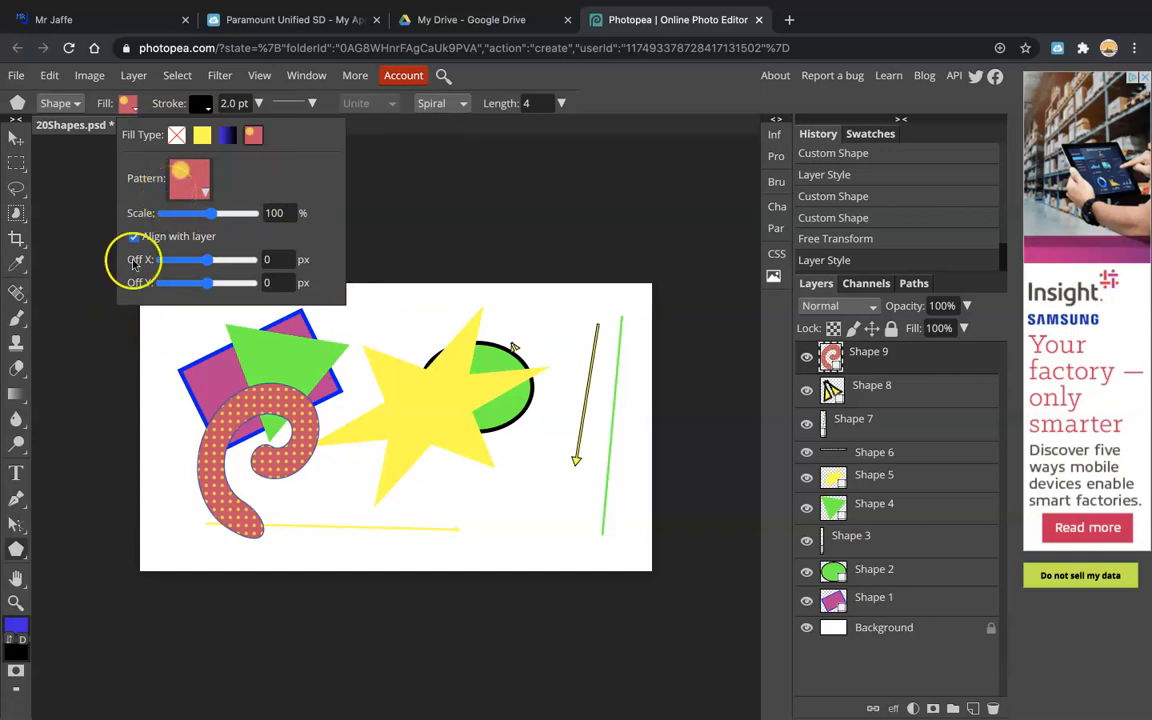
Switch to the Custom Shape tool and look through the whole collection of preset shapes.
click(16, 546)
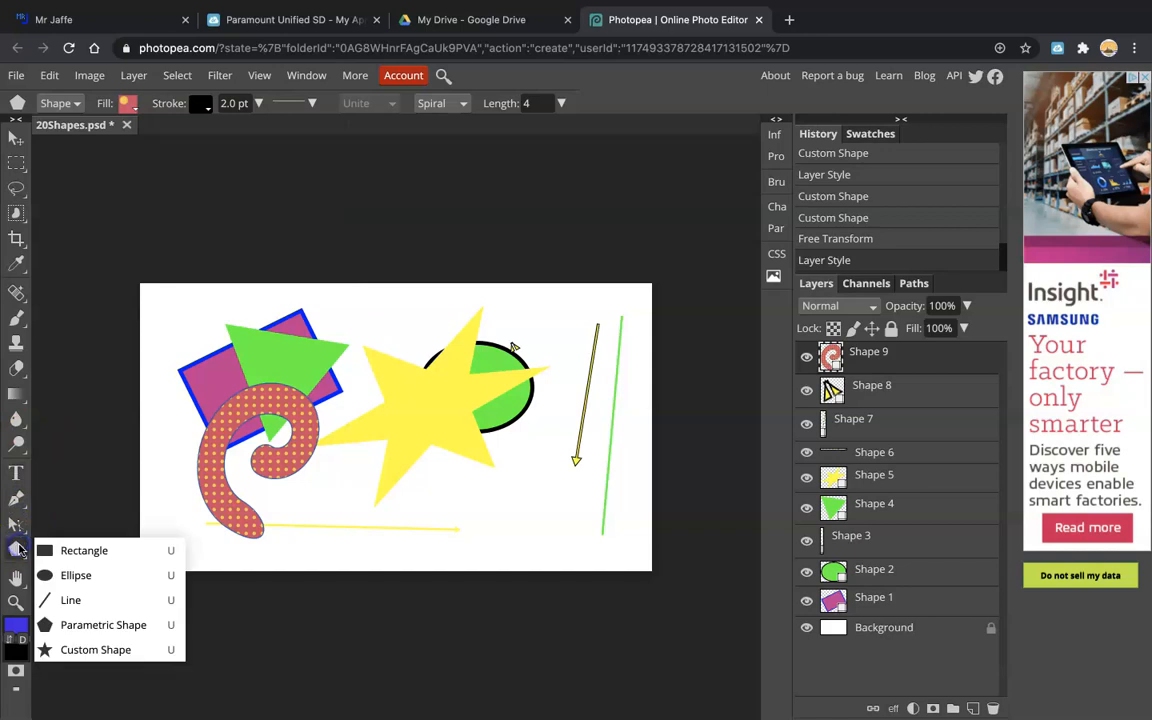
click(84, 651)
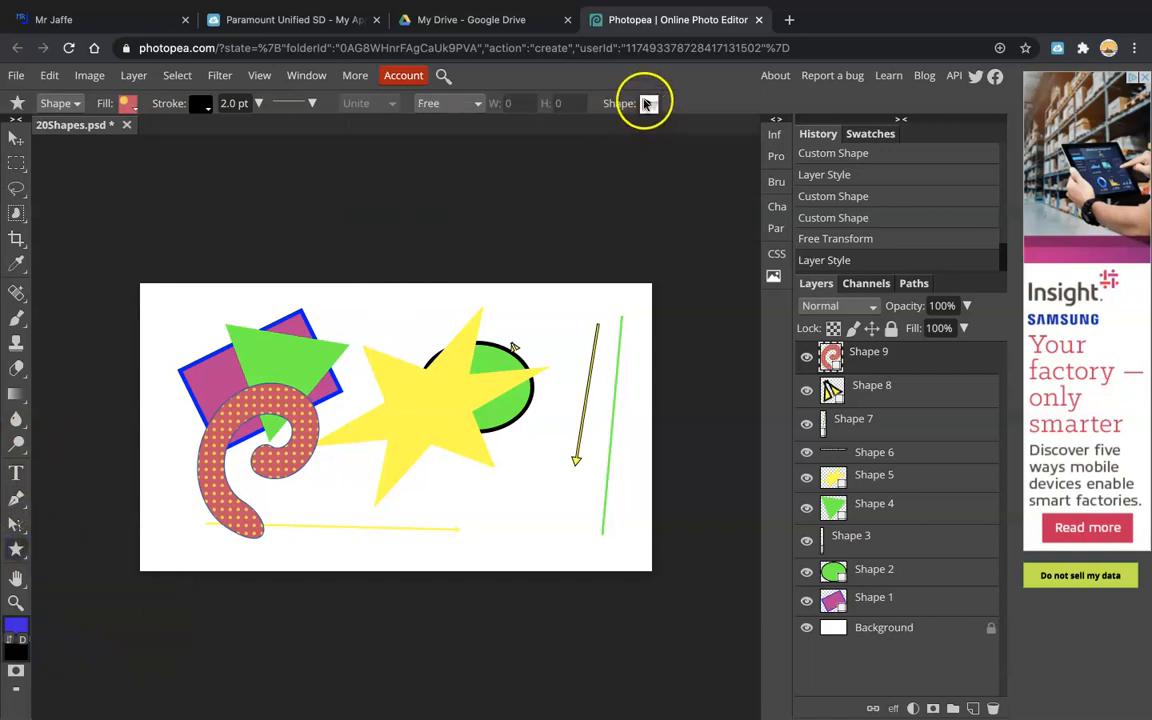
click(647, 105)
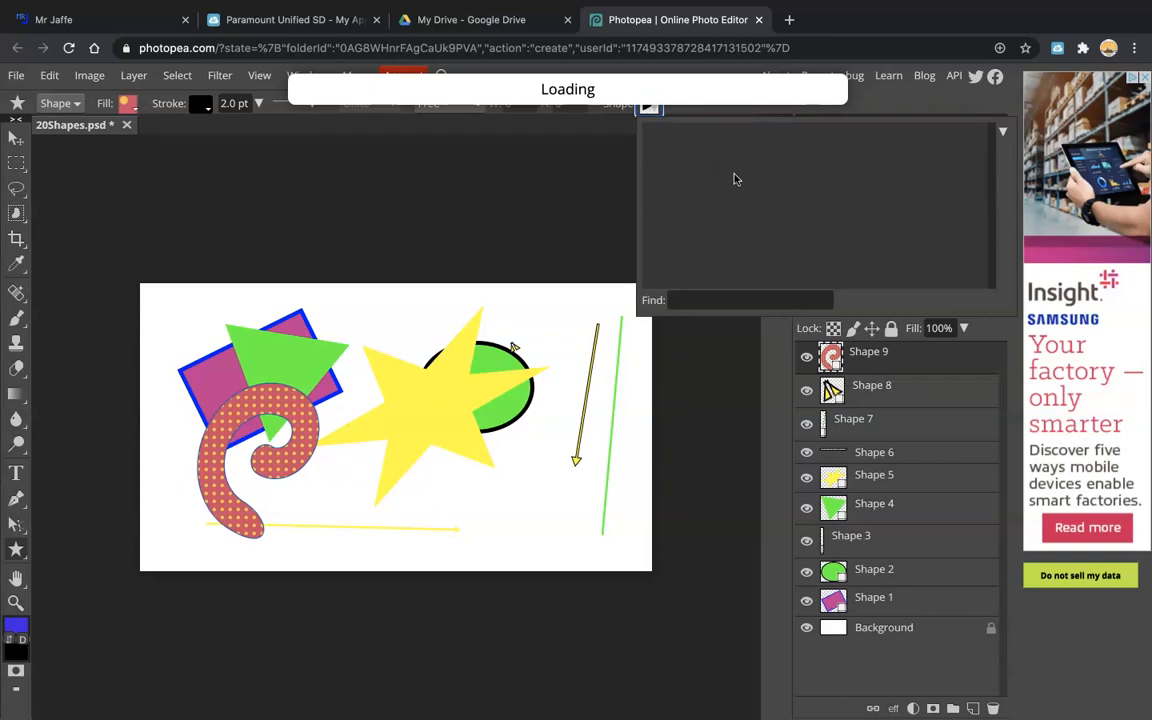
mouse_move(31, 712)
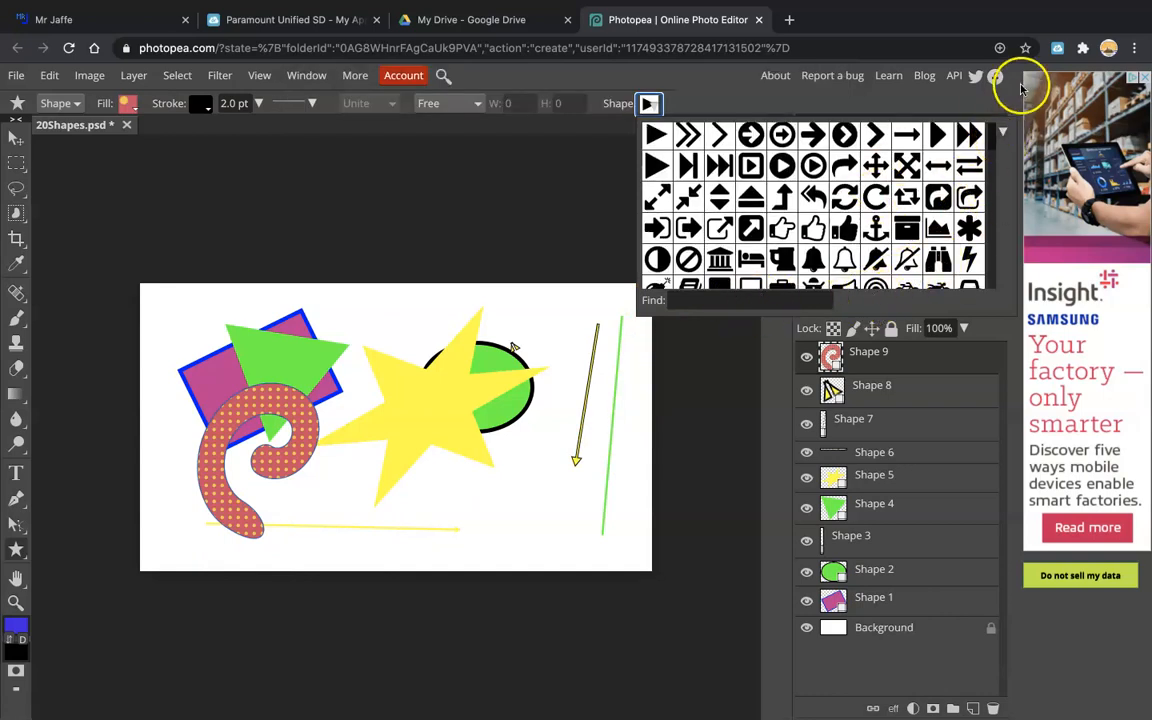
click(1002, 132)
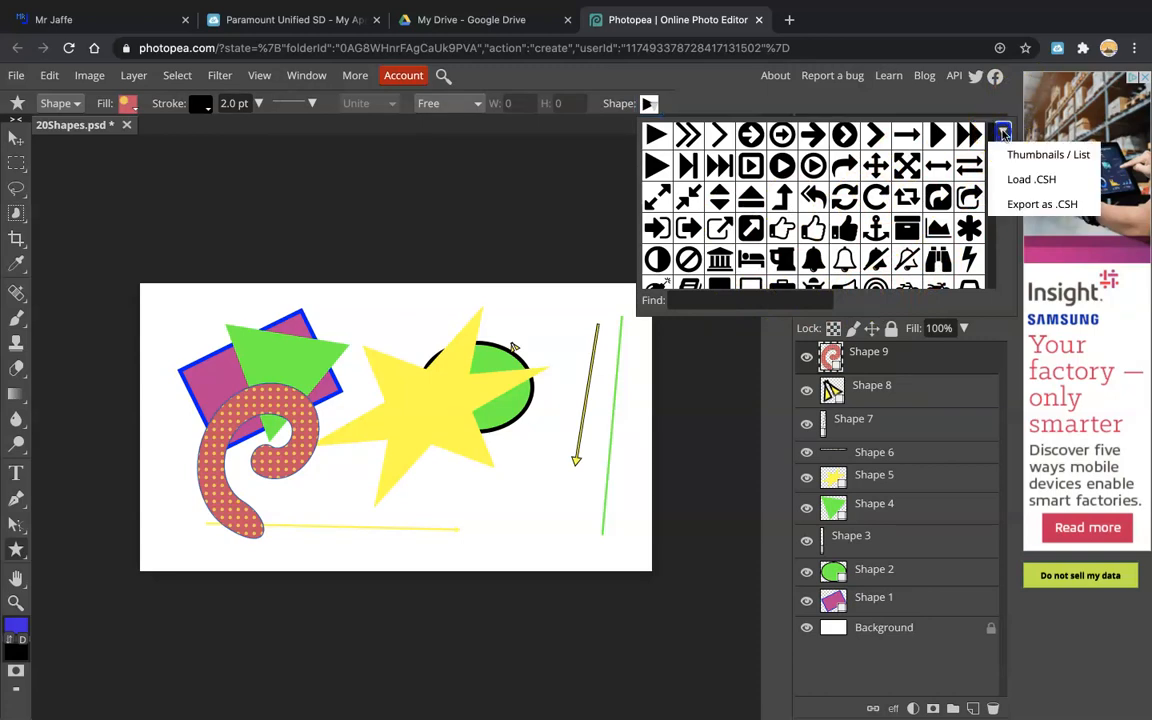
scroll(903, 245, down, 3)
scroll(903, 245, down, 10)
scroll(903, 245, down, 2)
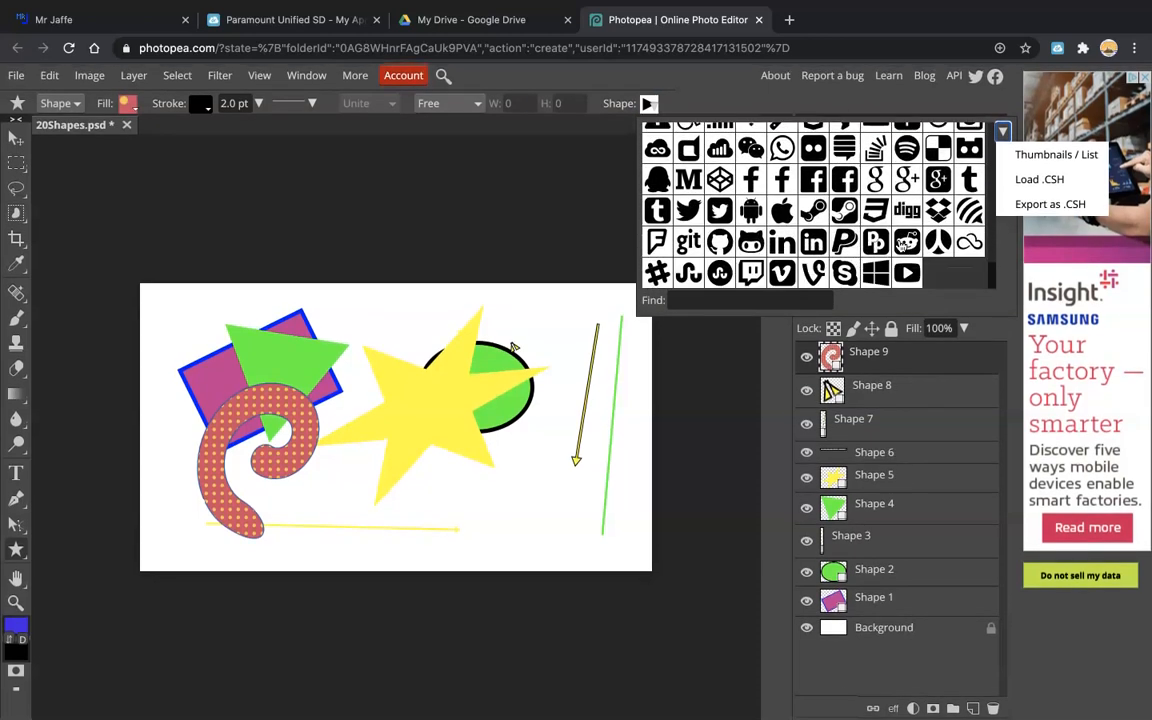
scroll(906, 242, up, 8)
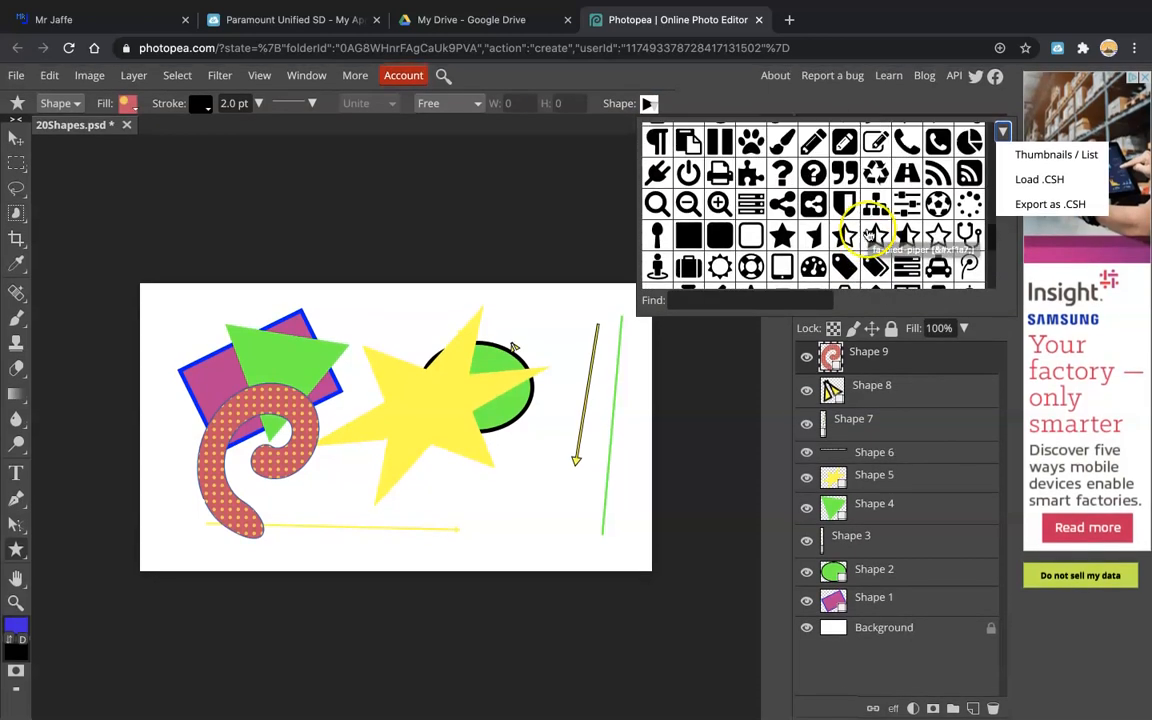
scroll(873, 235, up, 8)
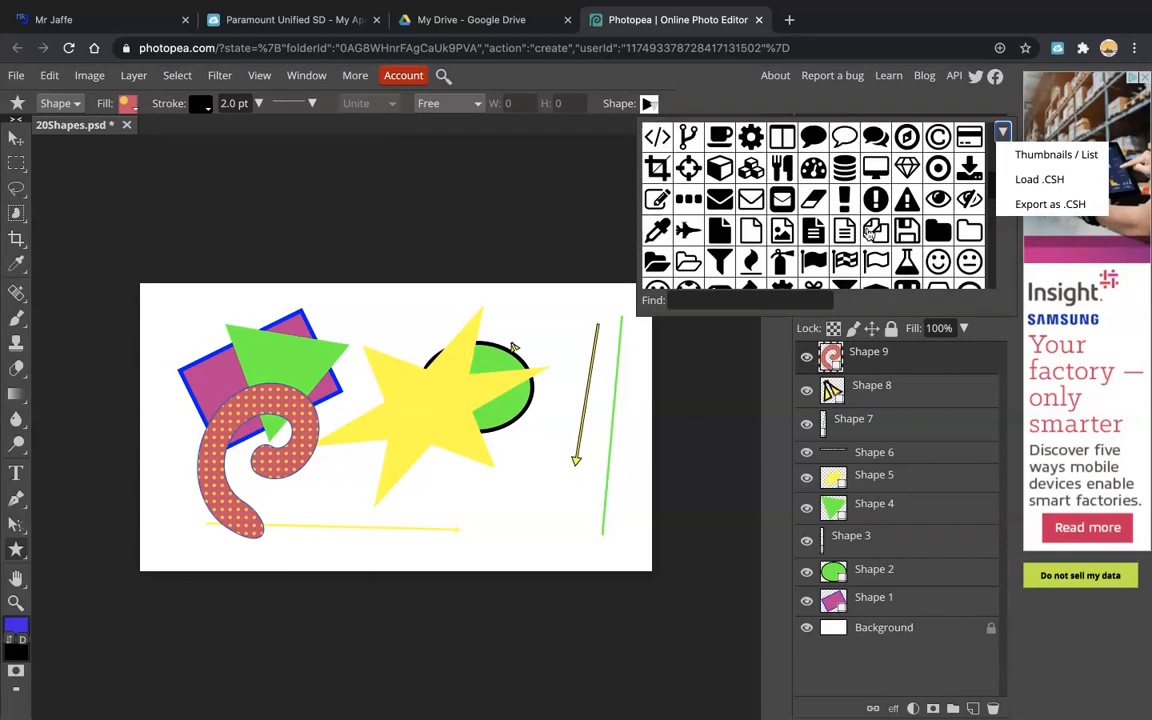
scroll(873, 235, up, 5)
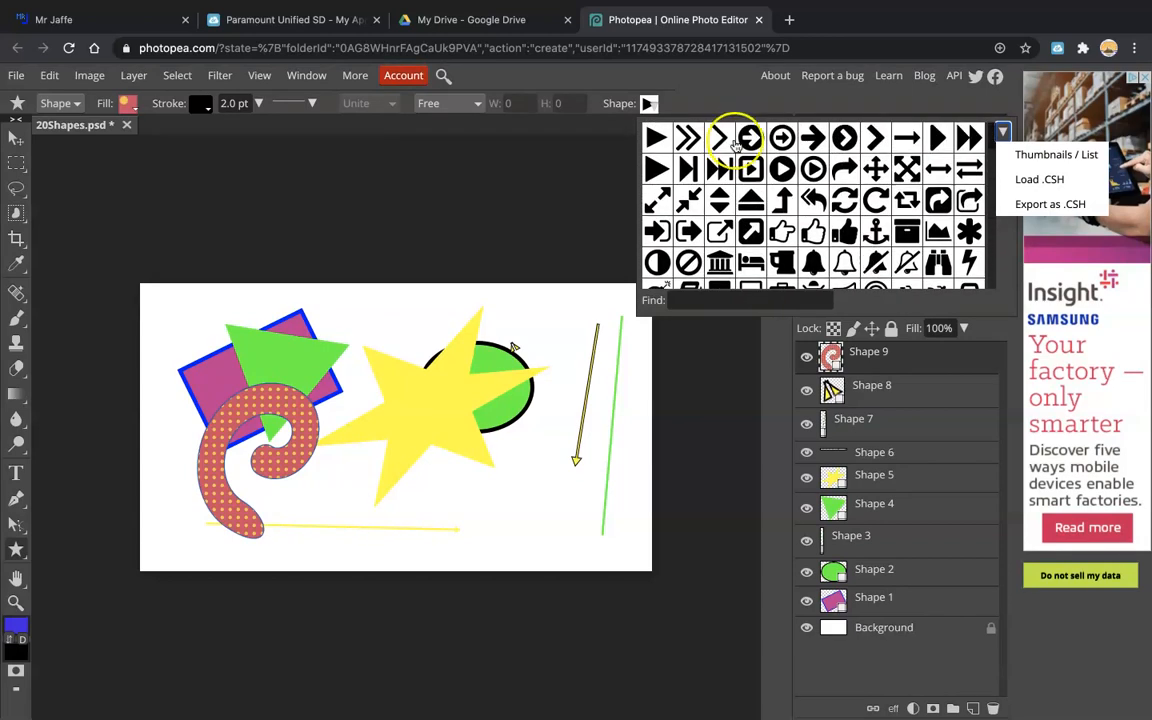
scroll(718, 213, down, 8)
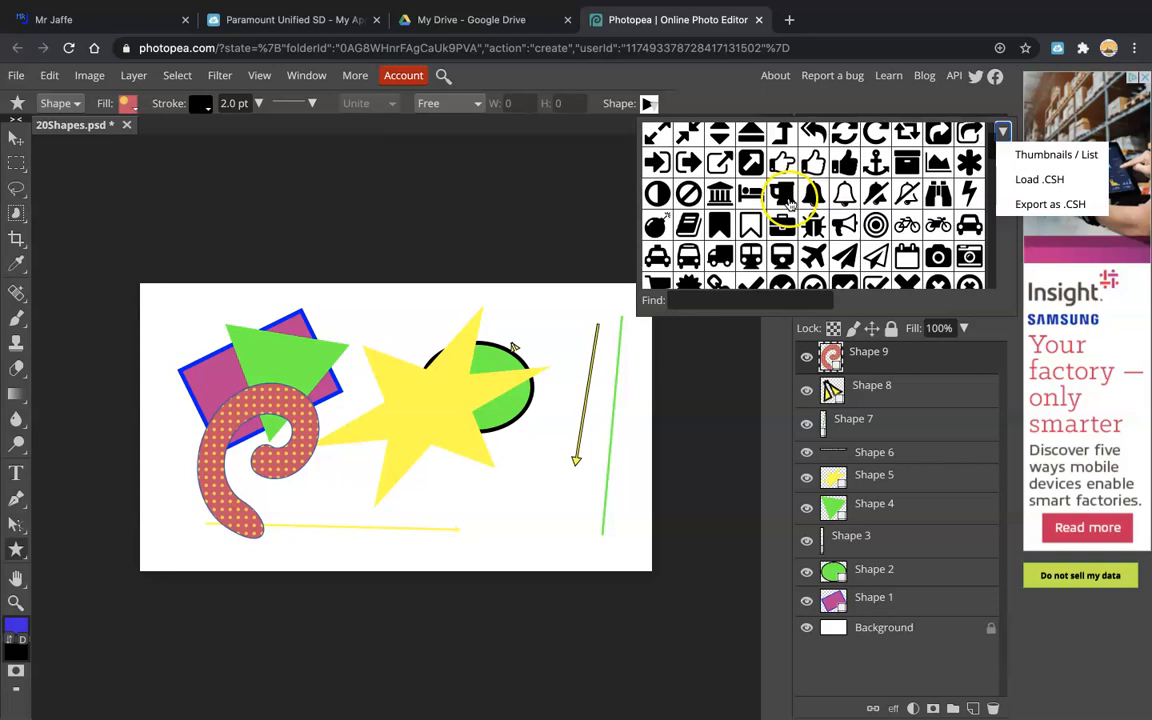
scroll(790, 205, down, 5)
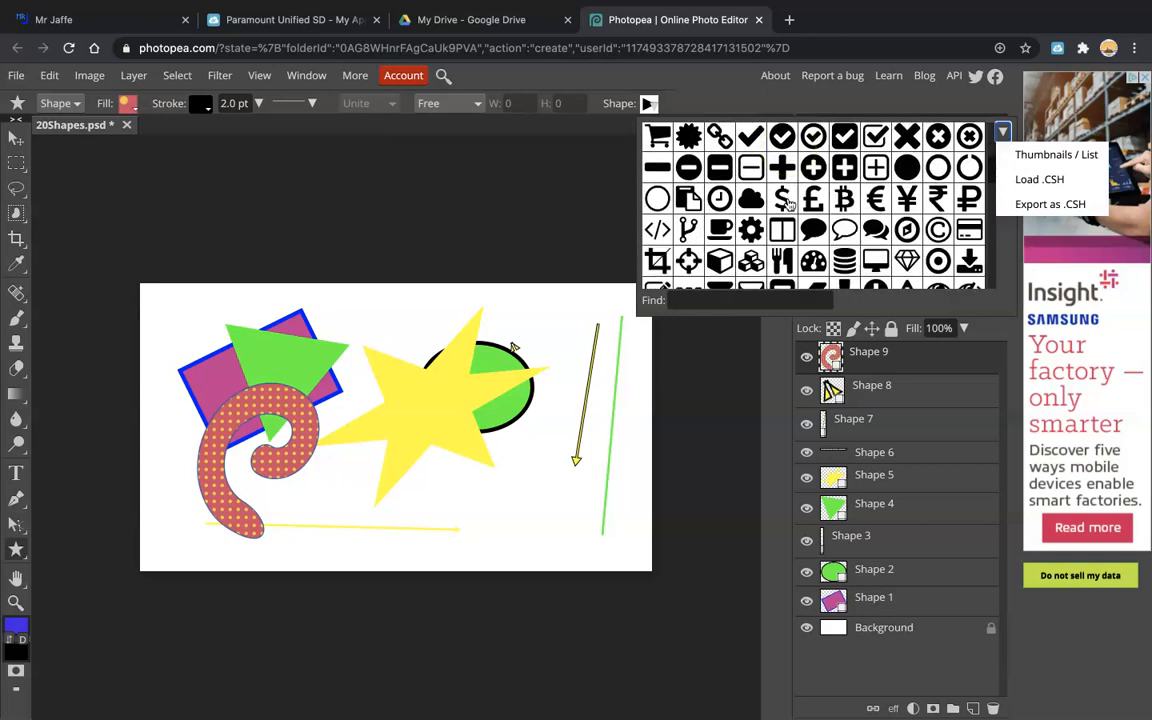
Choose the gear preset and draw a large gear over the yellow star in the middle of the canvas.
click(783, 175)
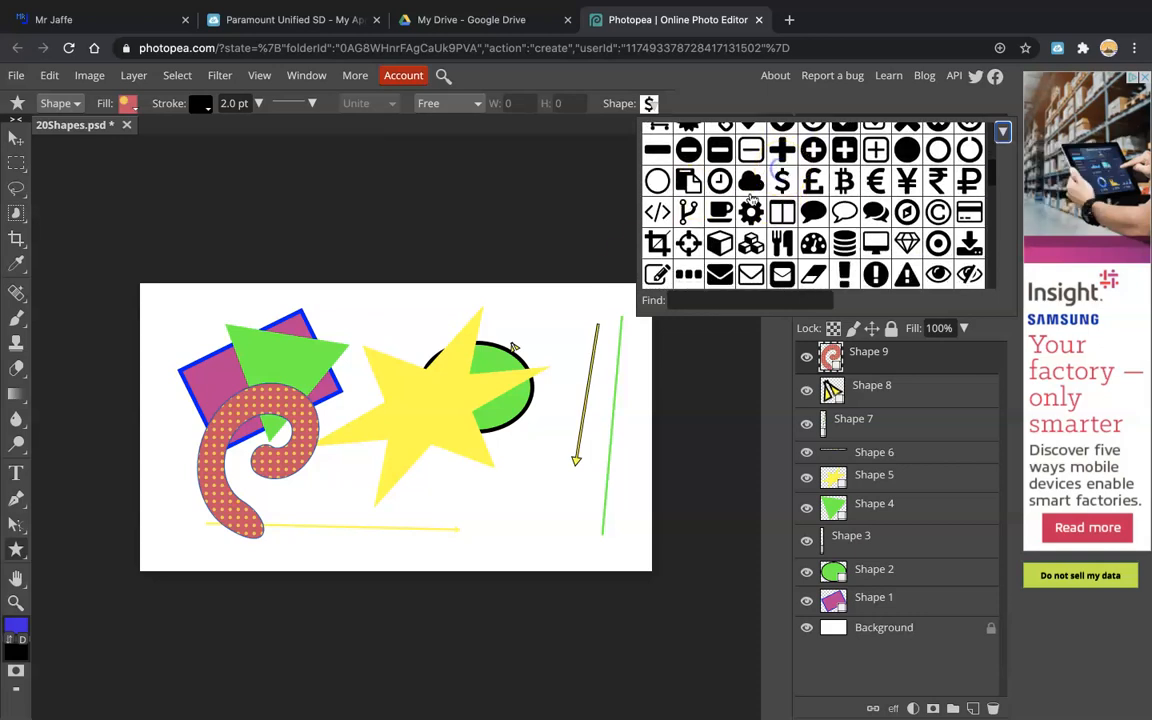
scroll(690, 205, down, 2)
scroll(697, 218, down, 7)
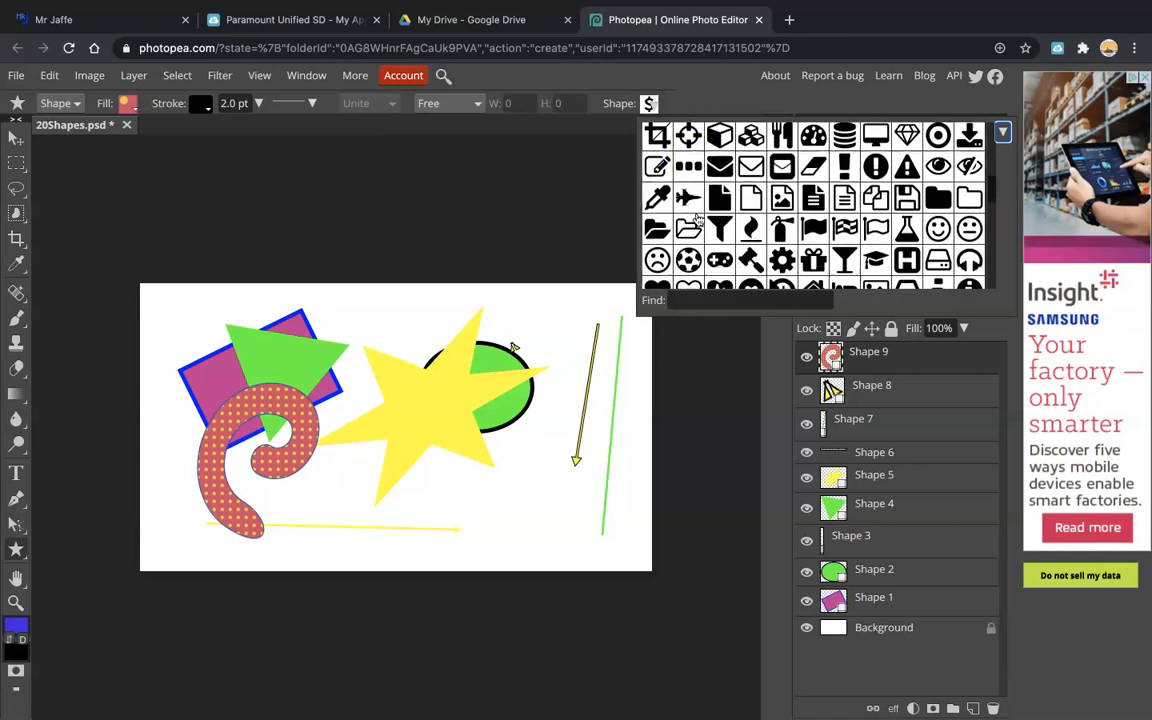
click(782, 130)
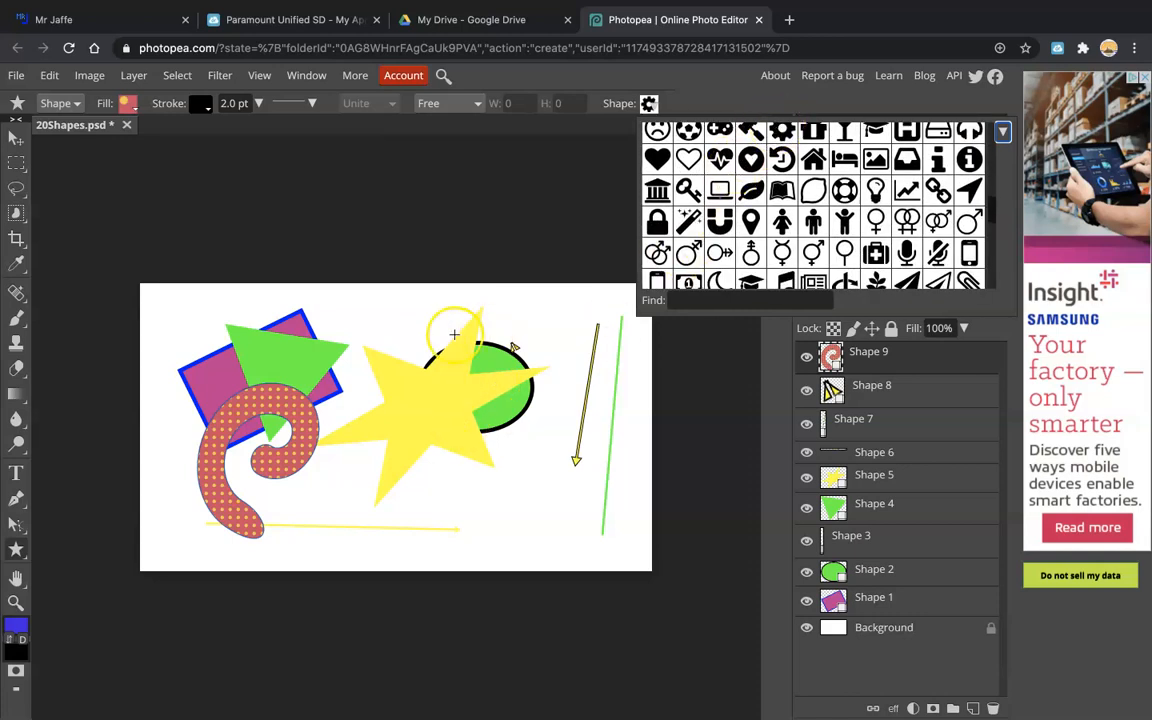
drag(358, 328, 527, 517)
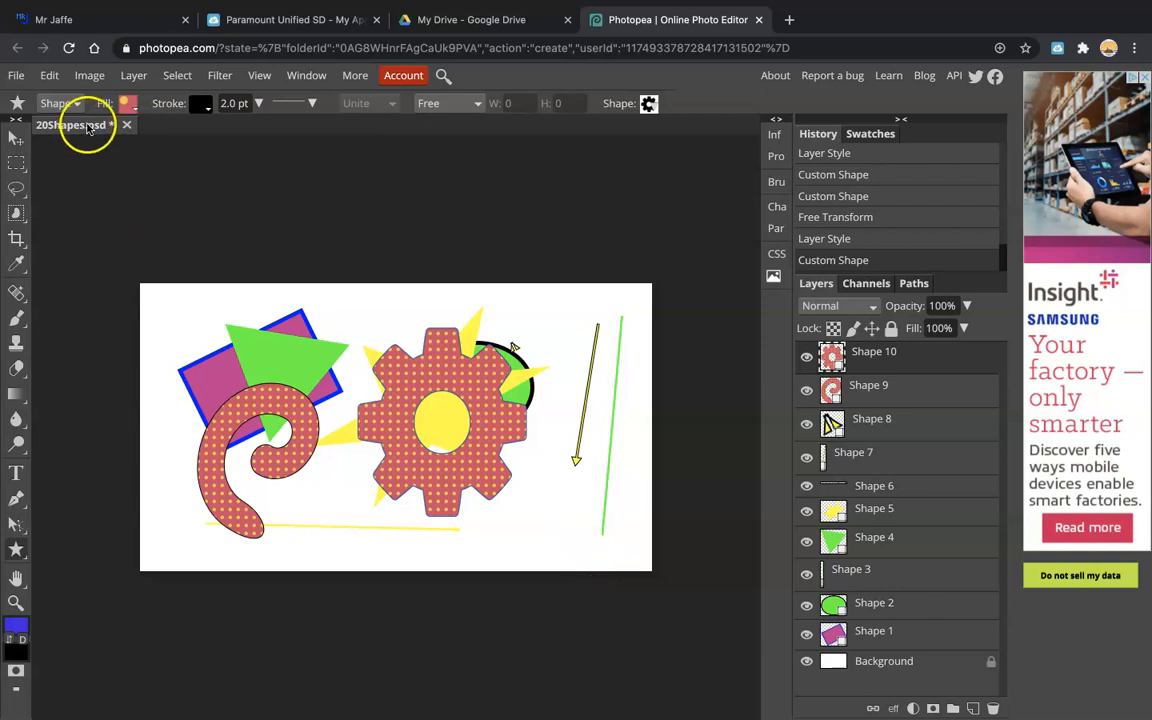
Fill the gear with solid red and move it down and to the right, over the lower part of the green ellipse.
click(127, 103)
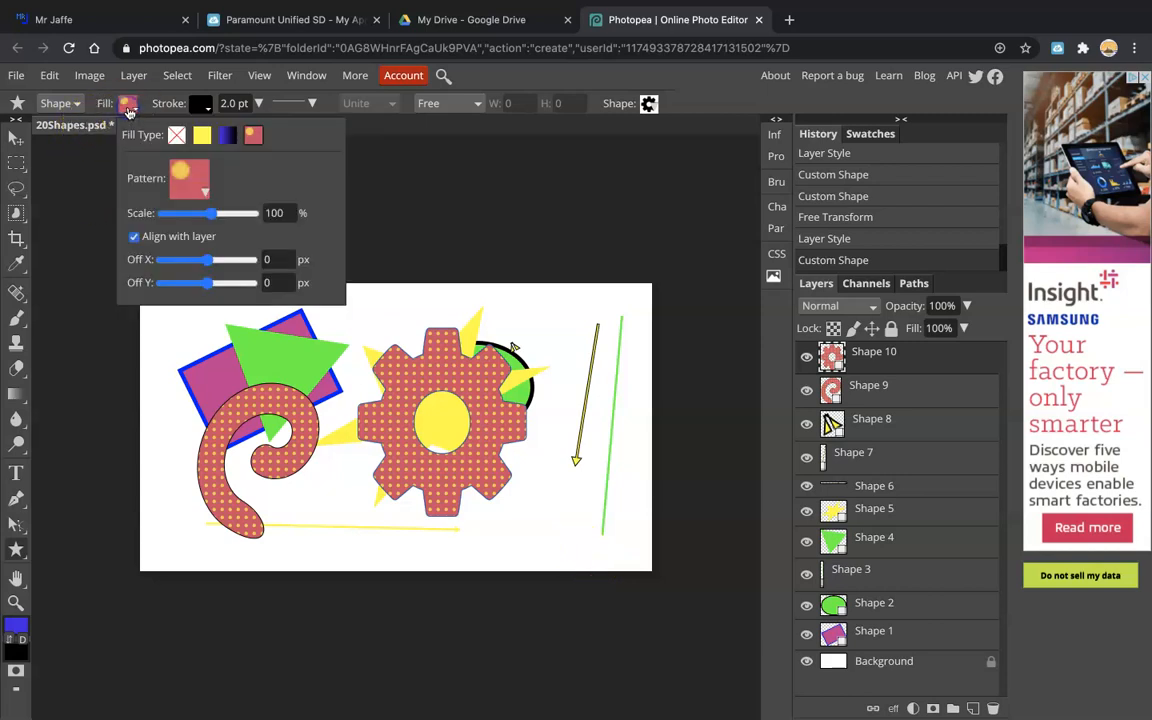
click(202, 137)
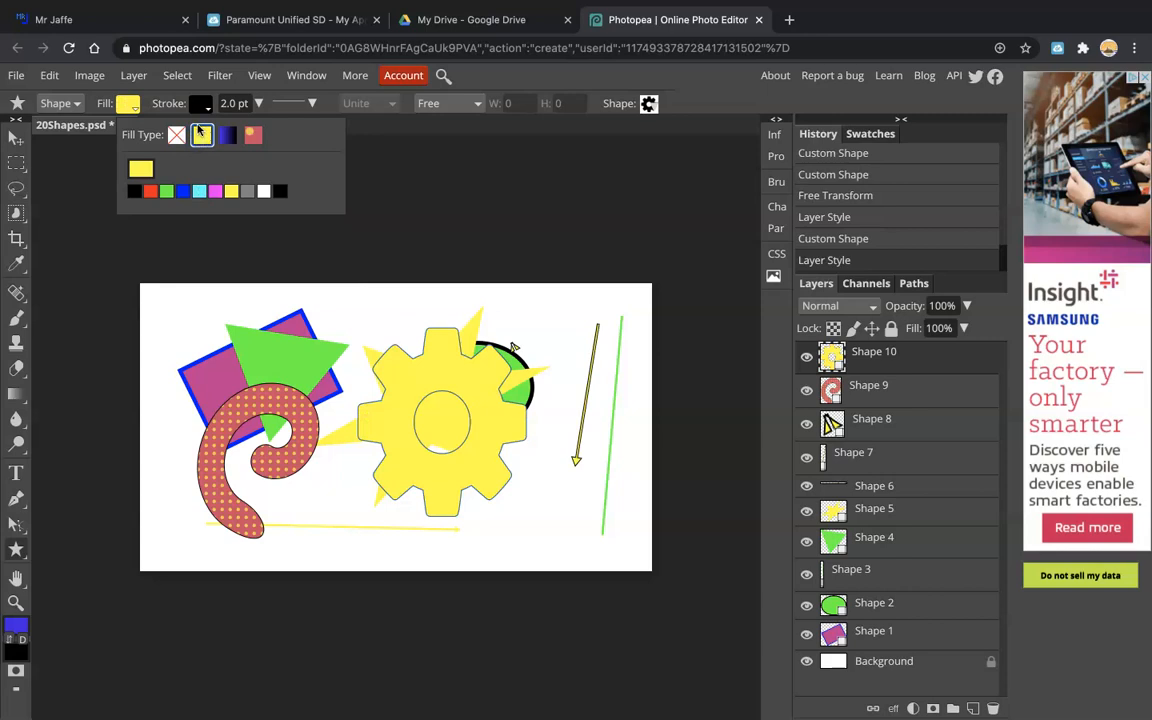
click(150, 191)
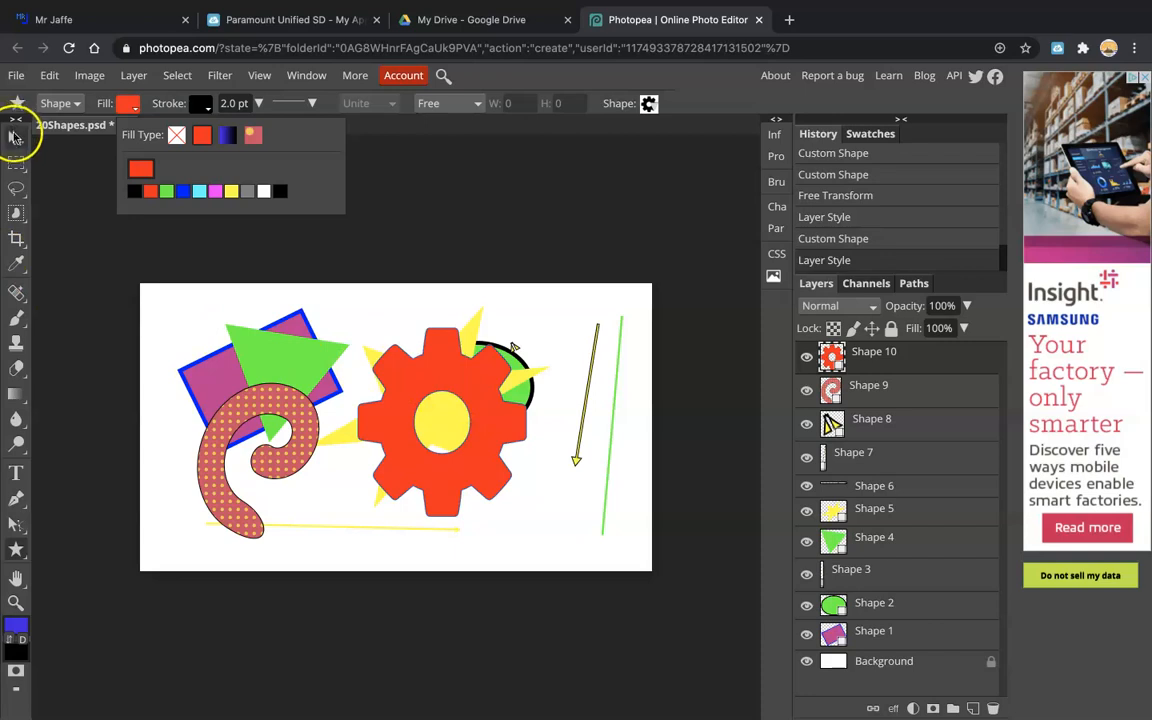
click(15, 137)
drag(413, 363, 491, 400)
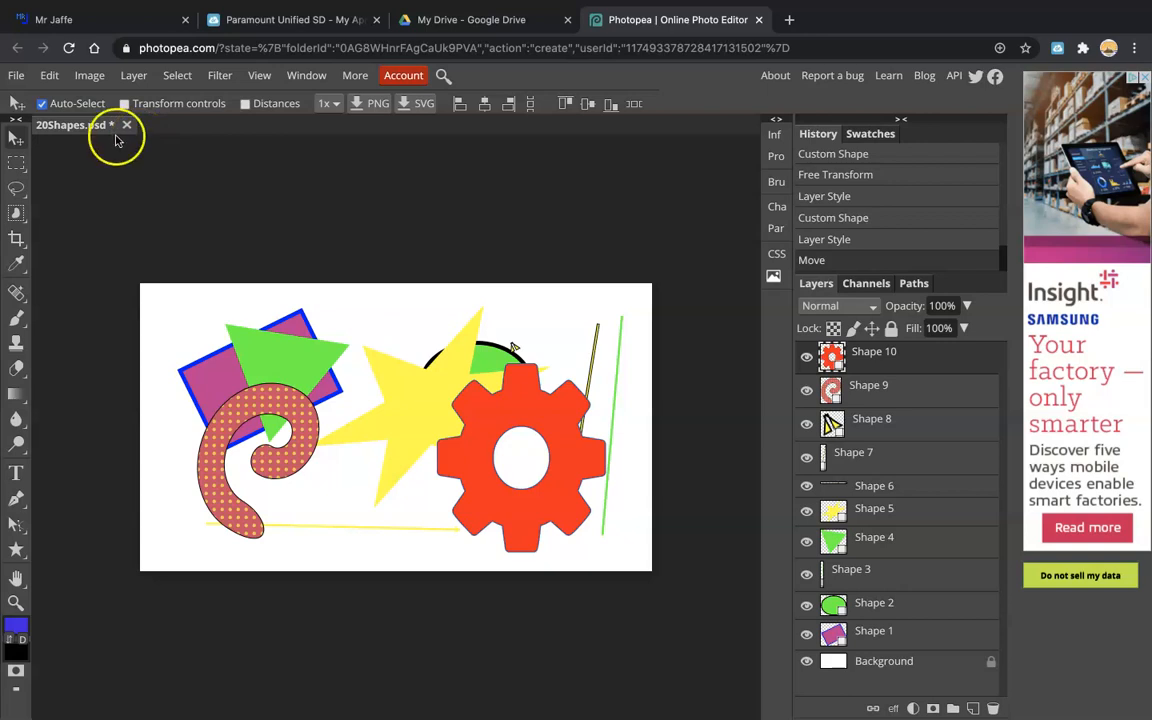
Save the 20Shapes project to Google Drive and close the Photopea browser tab.
click(17, 77)
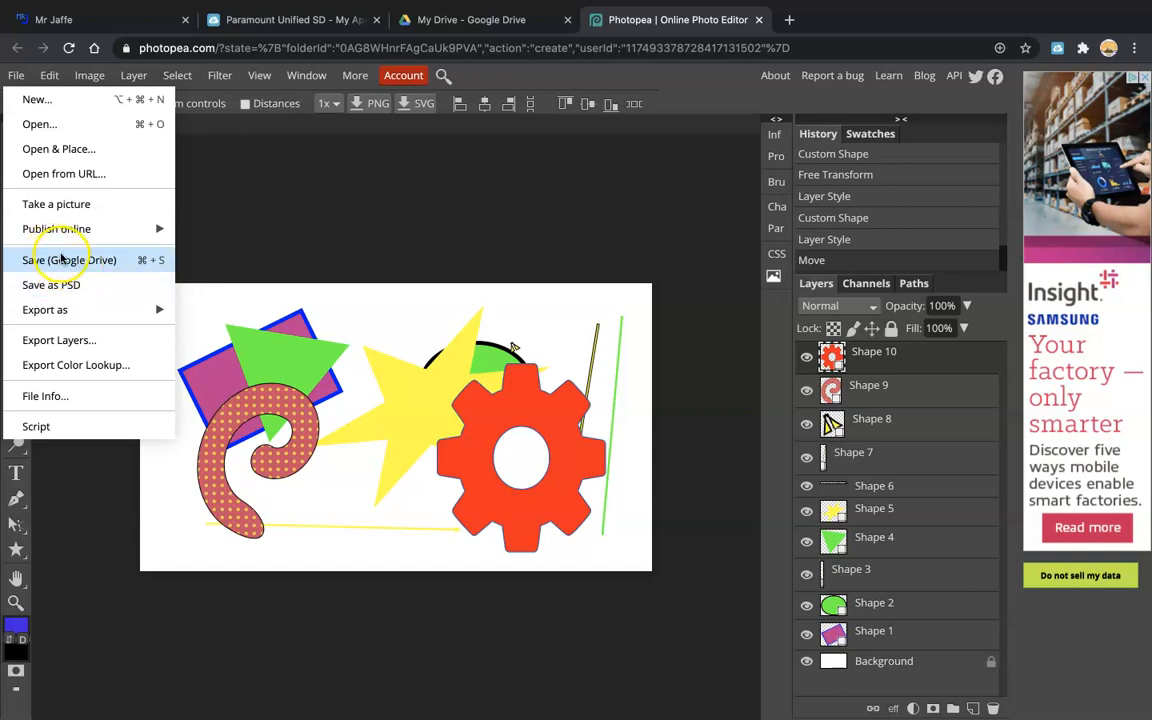
click(60, 257)
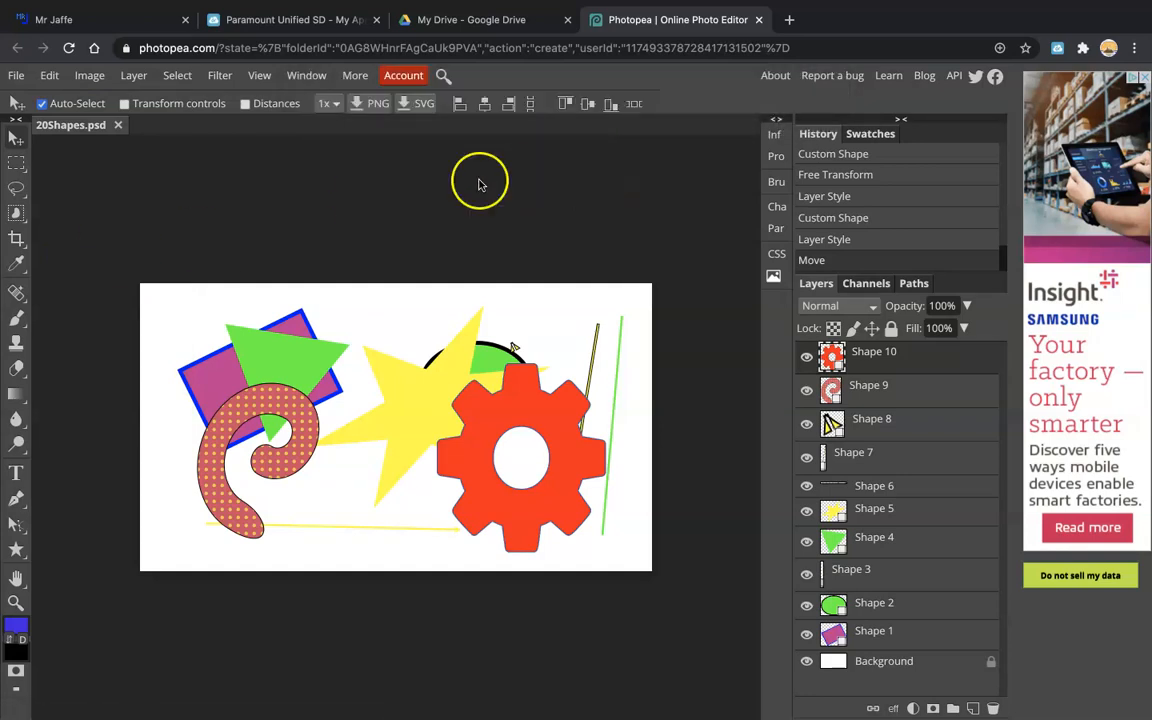
mouse_move(702, 3)
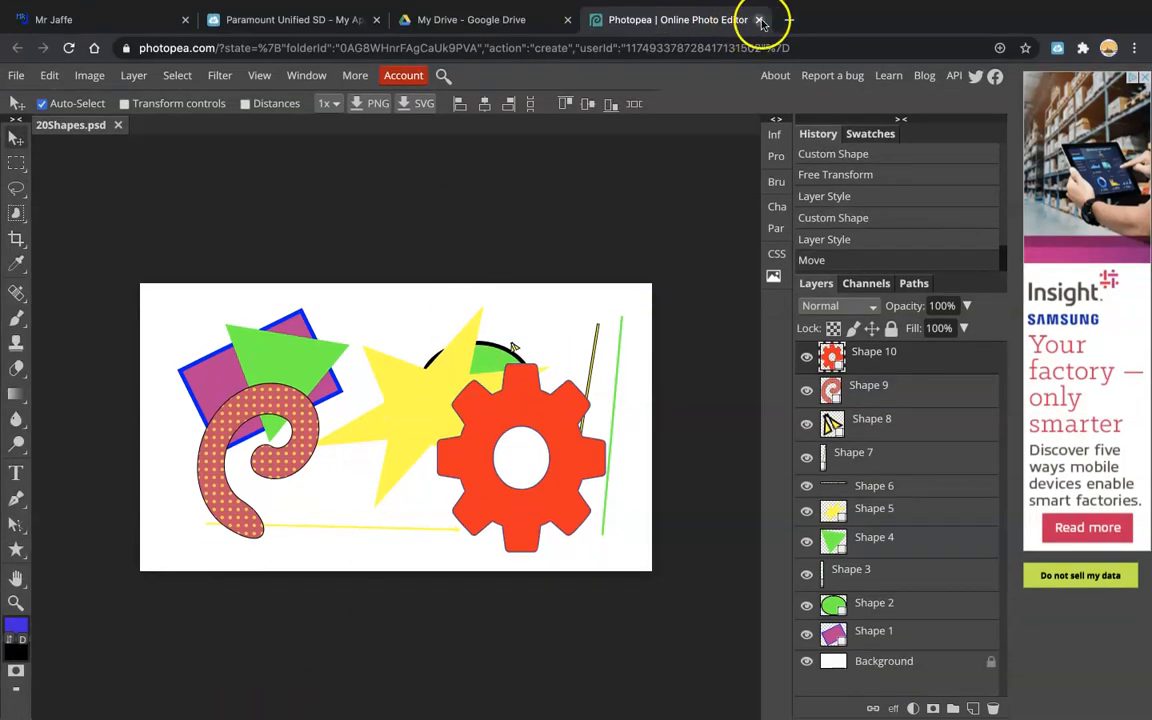
click(758, 20)
mouse_move(403, 712)
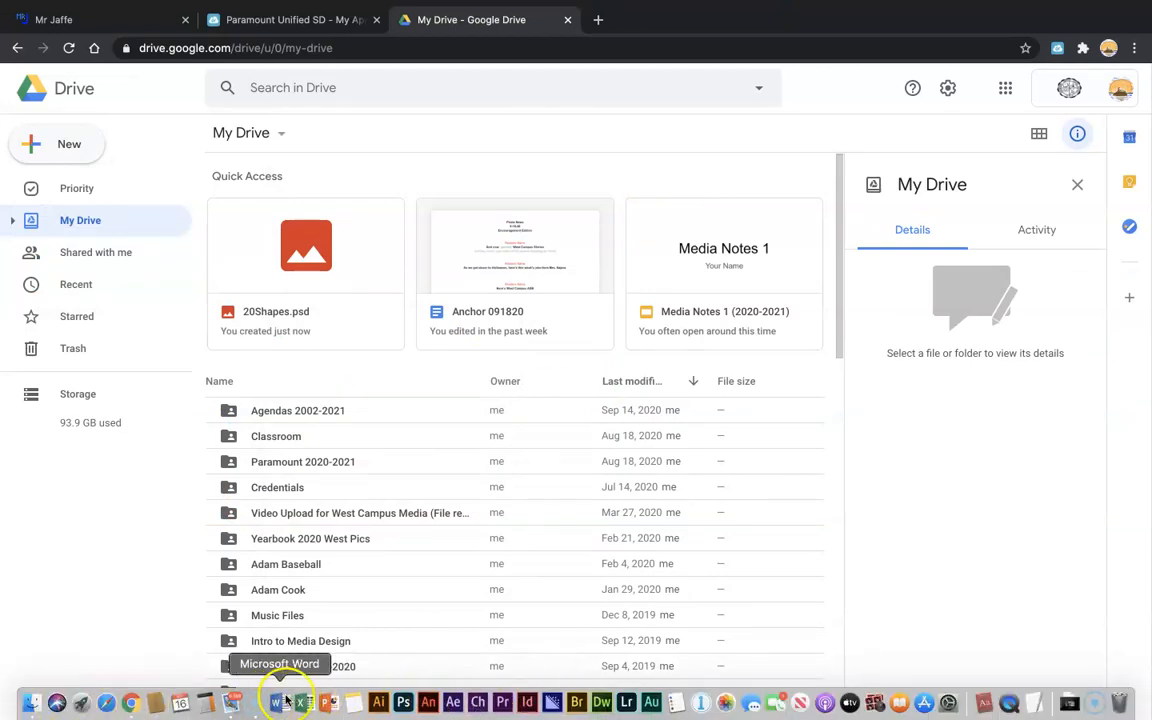
click(255, 703)
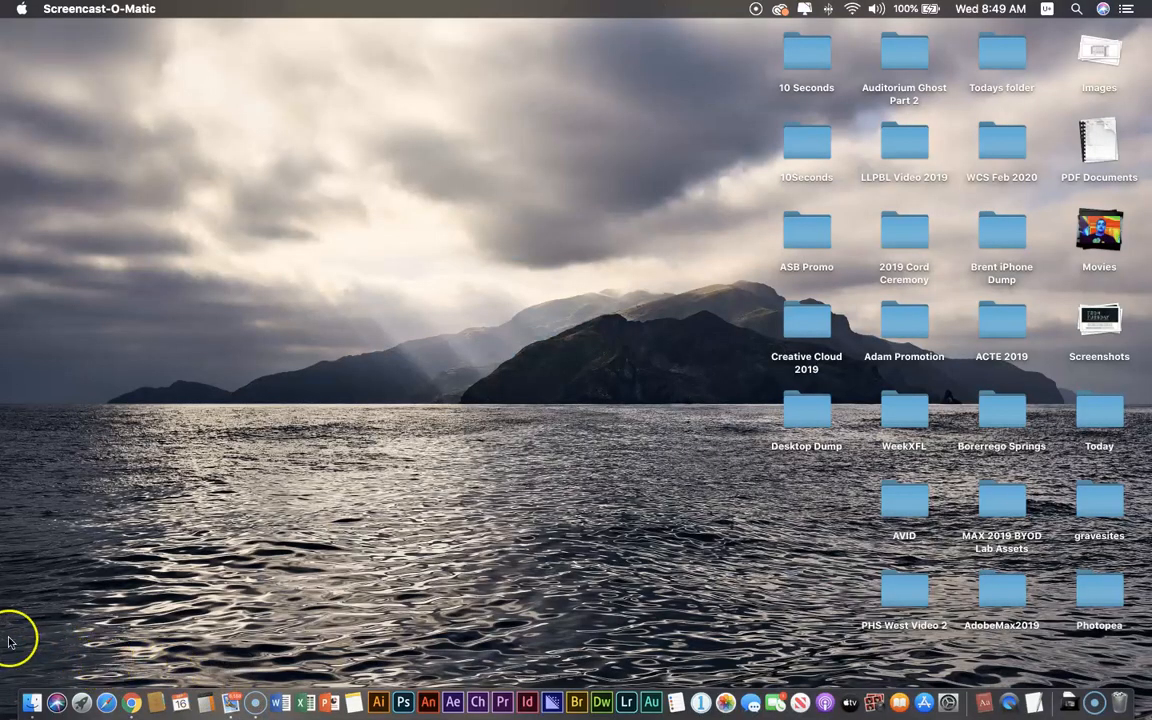